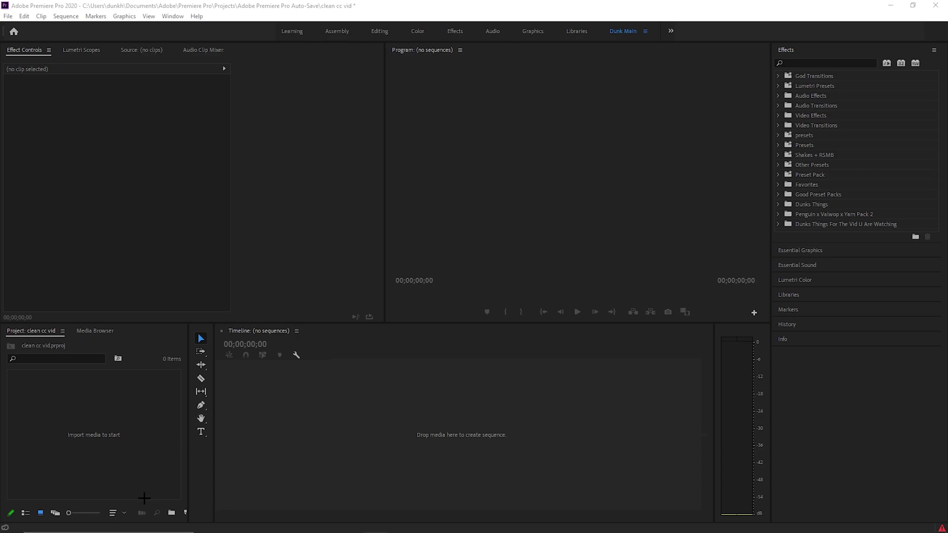
Step: Expand the "Dunks Things For The Vid U Are Watching" effects folder and import the clip "Edit cource prefire" into the project
{"action": "left_click", "coordinate": [779, 224]}
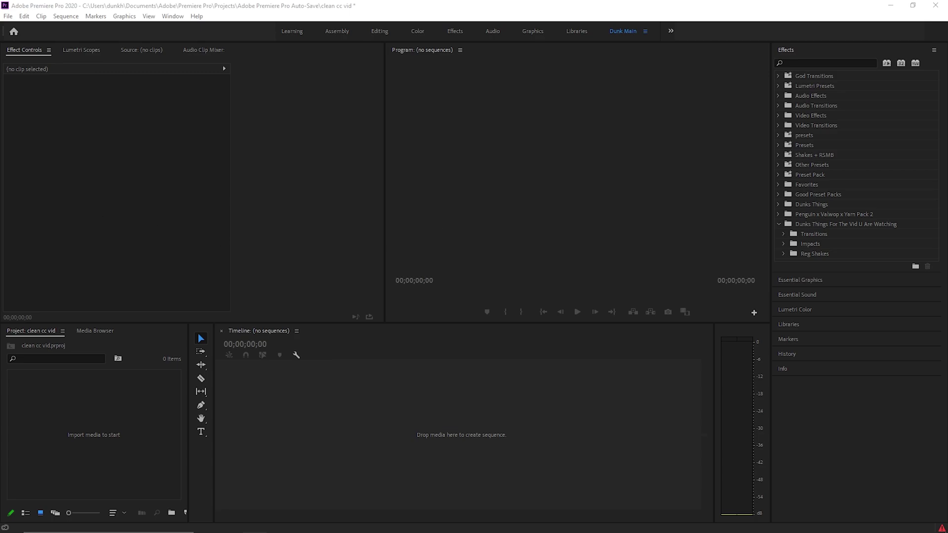
{"action": "left_click_drag", "start_coordinate": [524, 85], "coordinate": [502, 113]}
{"action": "left_click_drag", "start_coordinate": [399, 117], "coordinate": [329, 2]}
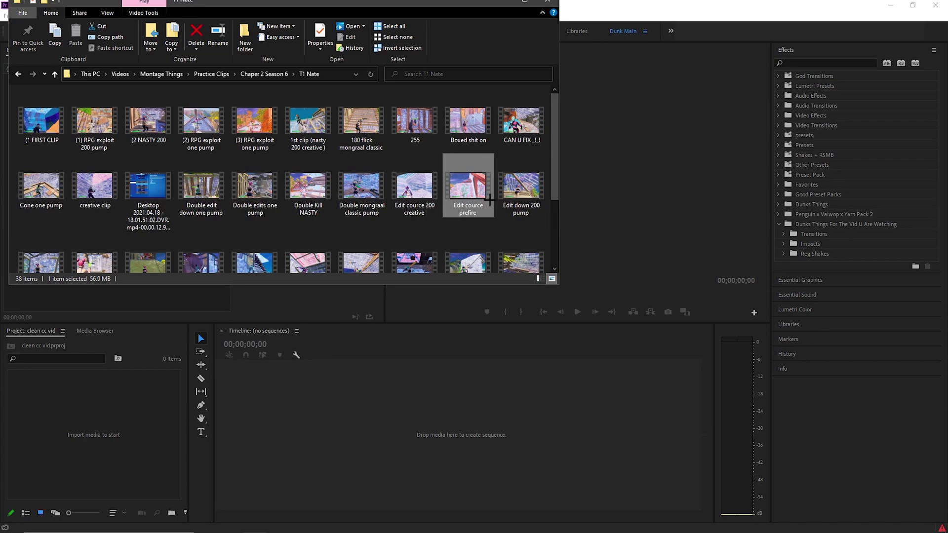
{"action": "left_click_drag", "start_coordinate": [473, 193], "coordinate": [74, 434]}
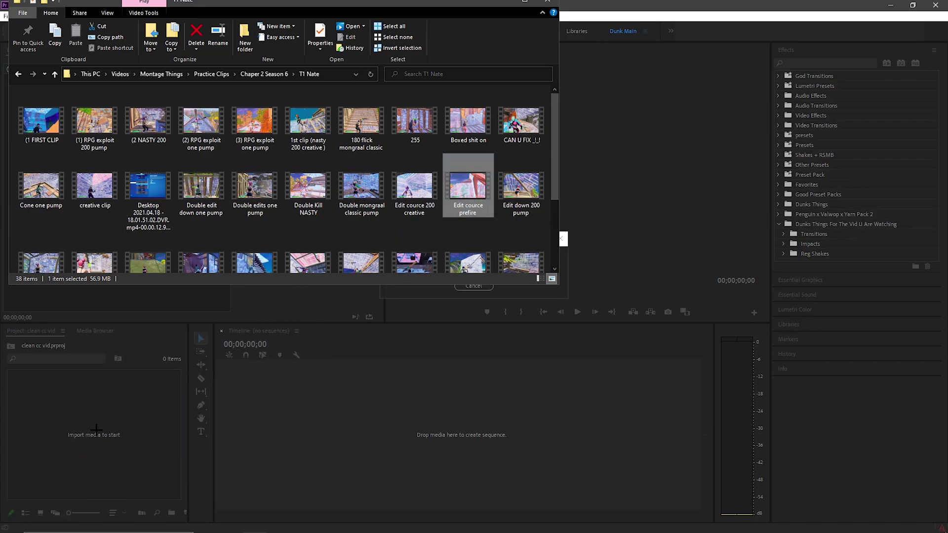
{"action": "right_click", "coordinate": [139, 446]}
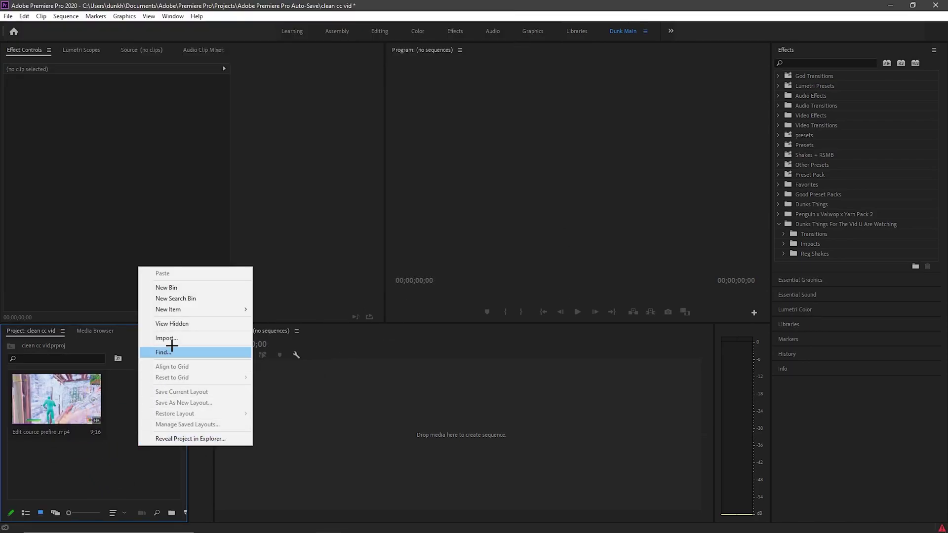
{"action": "left_click", "coordinate": [368, 433]}
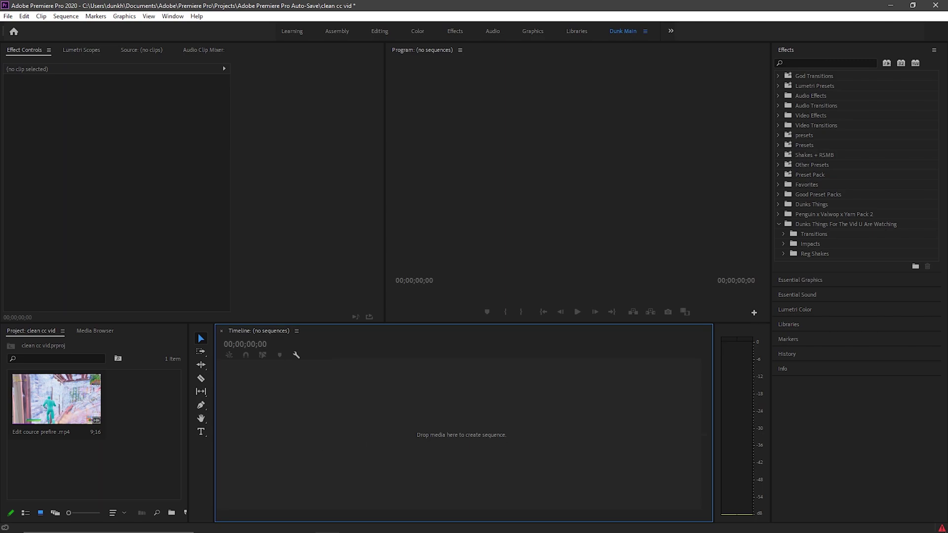
Step: Import the clip "Edit down 200 pump" from the T1 Nate folder into the project and close the folder window
{"action": "key", "text": "alt+Tab"}
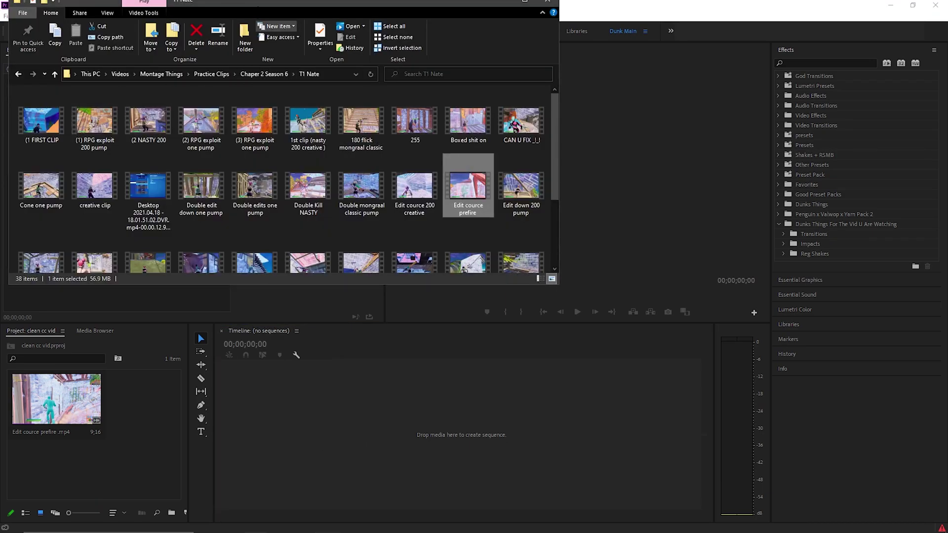
{"action": "left_click_drag", "start_coordinate": [245, 3], "coordinate": [240, 19]}
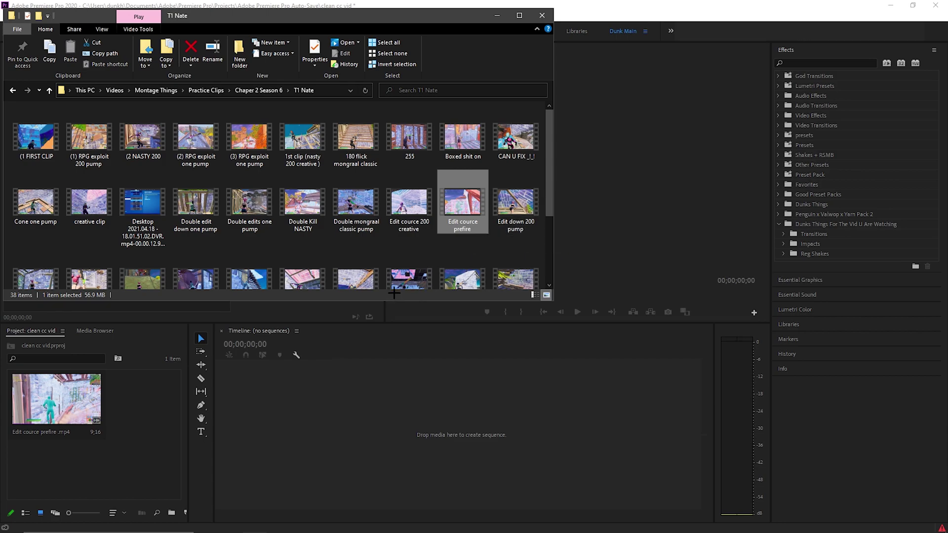
{"action": "left_click_drag", "start_coordinate": [513, 187], "coordinate": [128, 444]}
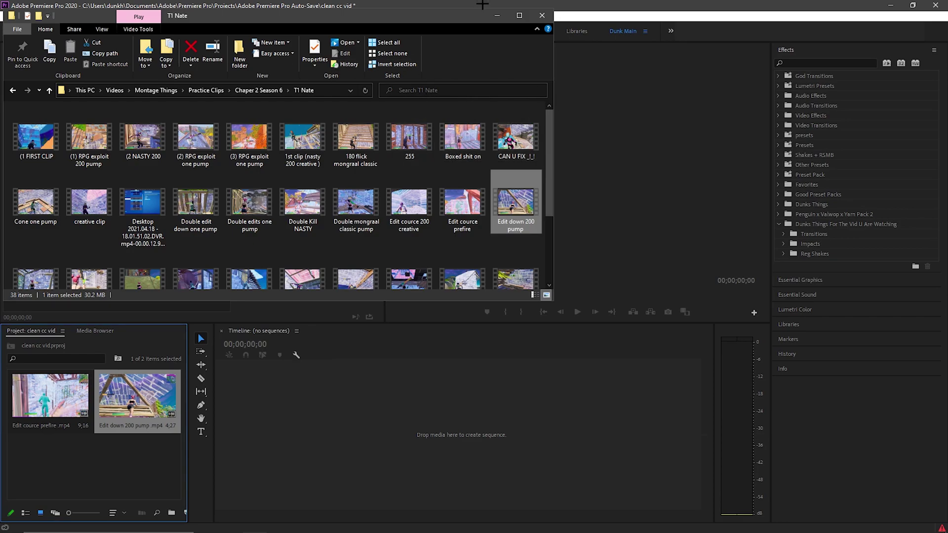
{"action": "left_click", "coordinate": [541, 16]}
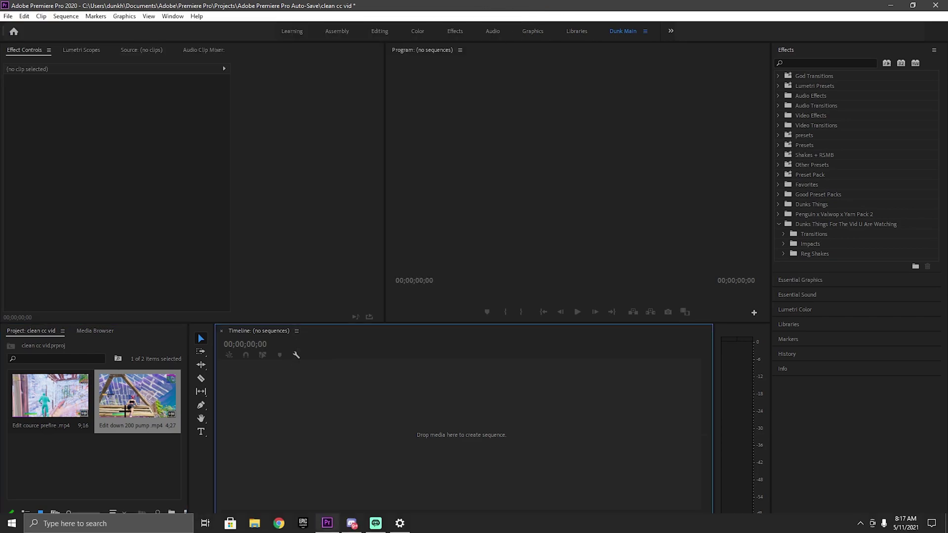
Step: Create a sequence from the "Edit down 200 pump" clip and preview its beginning
{"action": "left_click", "coordinate": [174, 395]}
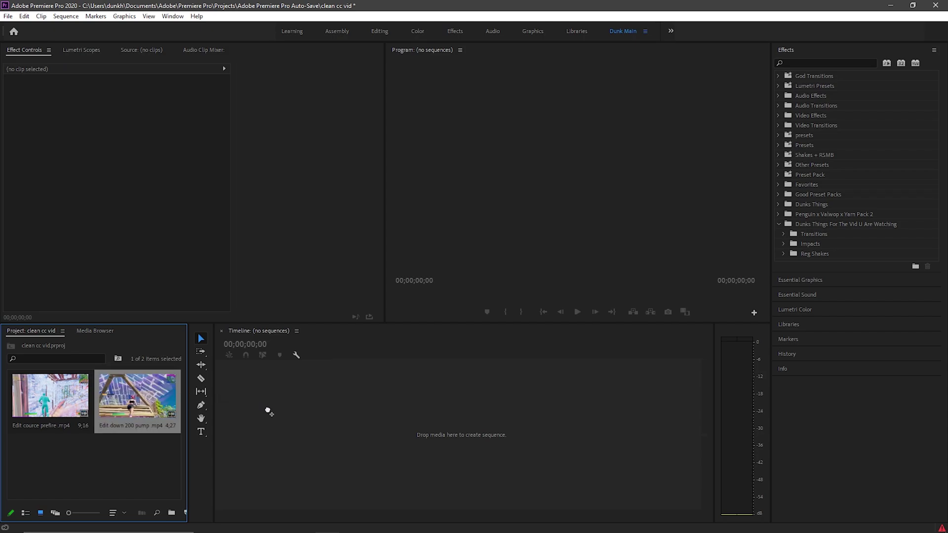
{"action": "left_click_drag", "start_coordinate": [278, 407], "coordinate": [413, 462]}
{"action": "key", "text": "space"}
{"action": "left_click_drag", "start_coordinate": [370, 349], "coordinate": [302, 345]}
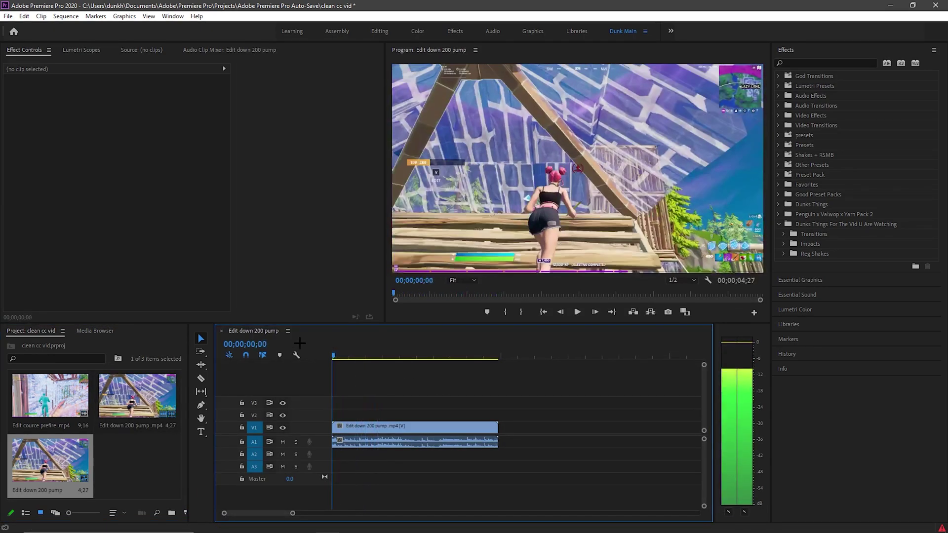
{"action": "right_click", "coordinate": [414, 425]}
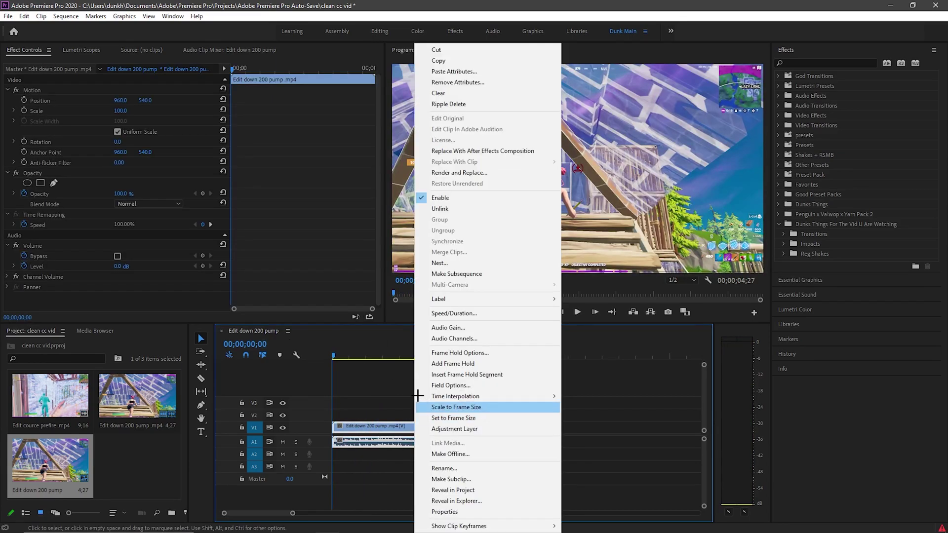
{"action": "left_click", "coordinate": [364, 408]}
Step: Enlarge the Video 1 track to show the clip's thumbnail and play the sequence from the start
{"action": "left_click_drag", "start_coordinate": [311, 422], "coordinate": [312, 378]}
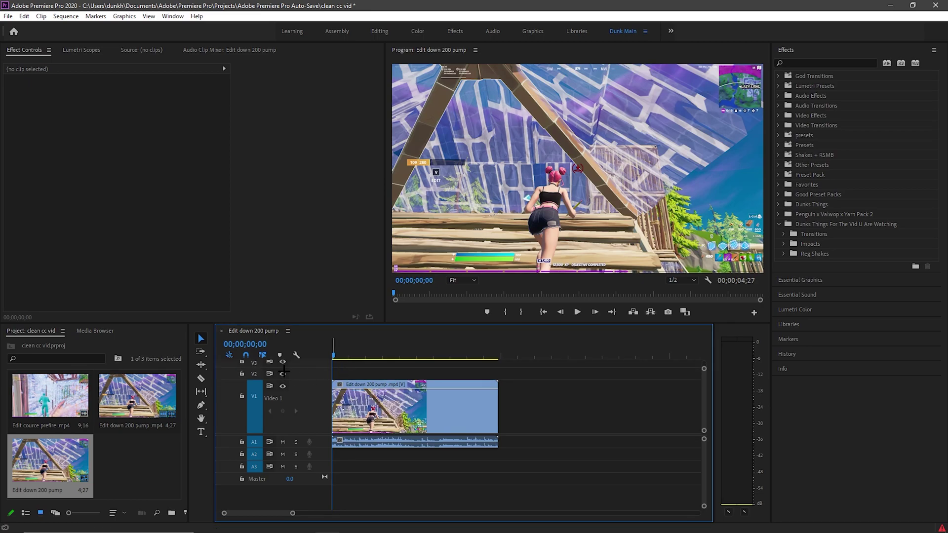
{"action": "left_click_drag", "start_coordinate": [340, 353], "coordinate": [251, 337]}
{"action": "key", "text": "space"}
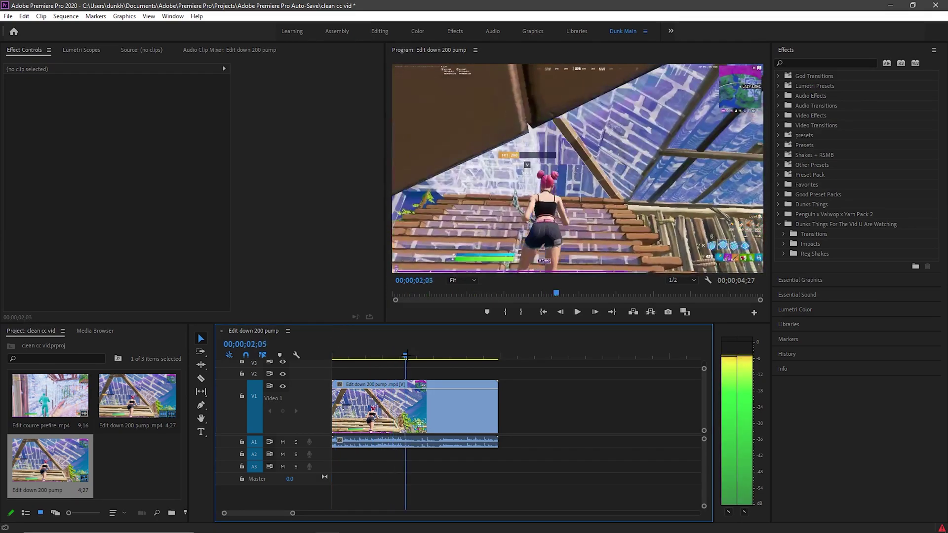
Step: Split the clip at 00;00;01;18 with the Razor tool
{"action": "left_click_drag", "start_coordinate": [408, 355], "coordinate": [387, 361]}
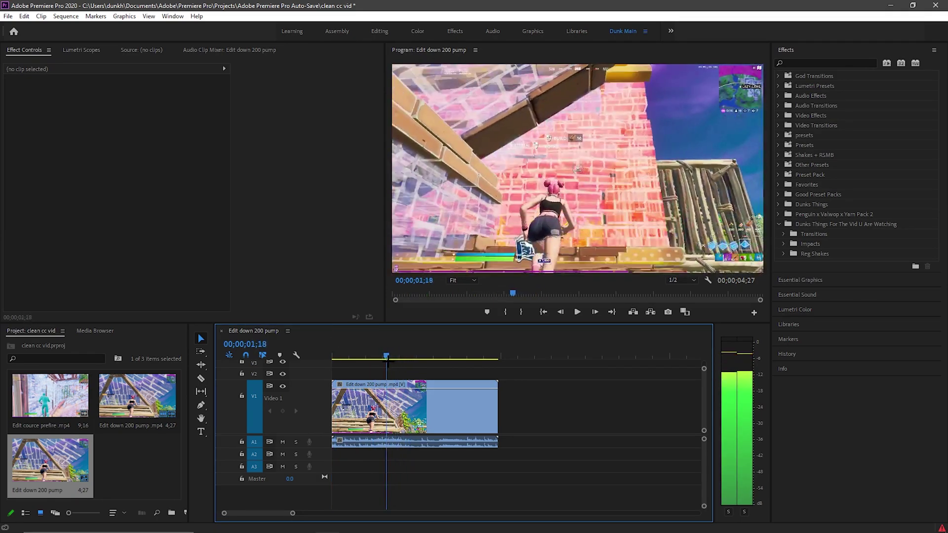
{"action": "left_click_drag", "start_coordinate": [333, 385], "coordinate": [332, 385]}
{"action": "left_click", "coordinate": [200, 378]}
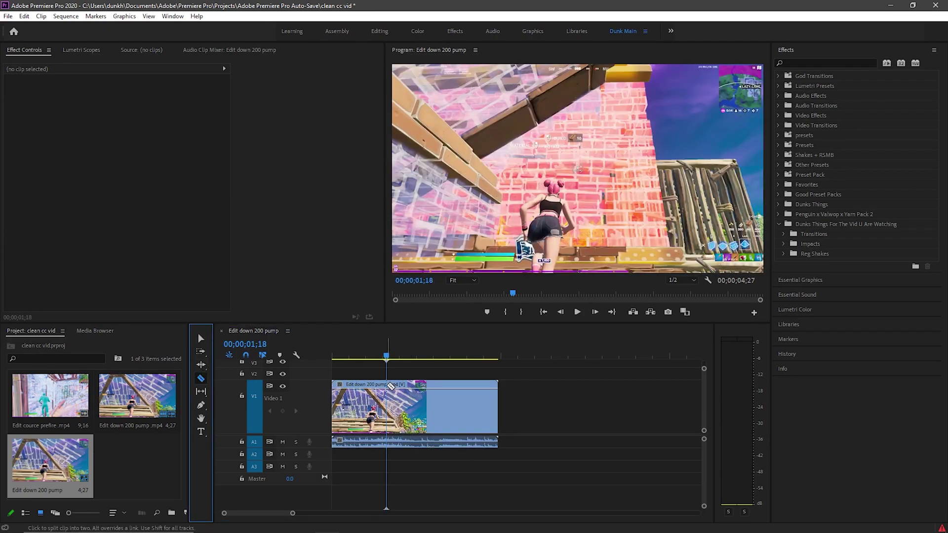
{"action": "left_click", "coordinate": [387, 392]}
Step: Delete the part before the cut and move the remaining clip to the start of the sequence
{"action": "left_click", "coordinate": [201, 338]}
{"action": "left_click", "coordinate": [361, 402]}
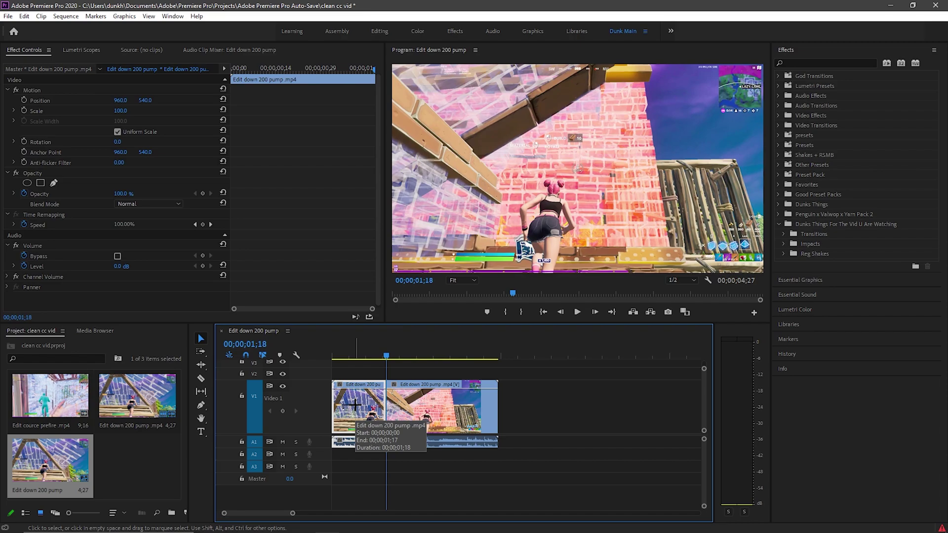
{"action": "key", "text": "Delete"}
{"action": "left_click_drag", "start_coordinate": [419, 406], "coordinate": [349, 401]}
Step: Play the shortened clip and trim its end to a length of 00;00;02;21
{"action": "left_click", "coordinate": [363, 365]}
{"action": "left_click_drag", "start_coordinate": [364, 349], "coordinate": [333, 342]}
{"action": "key", "text": "space"}
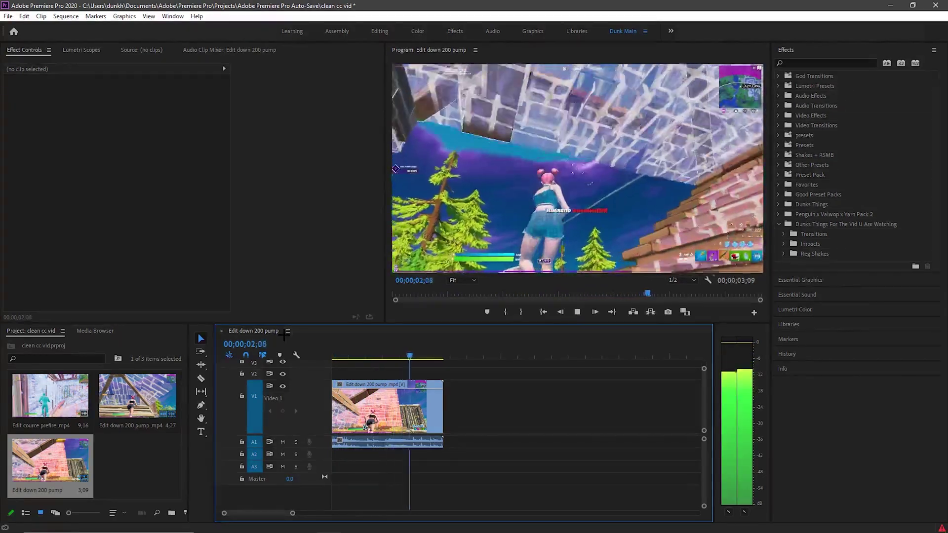
{"action": "key", "text": "space"}
{"action": "mouse_move", "coordinate": [440, 349]}
{"action": "left_mouse_down"}
{"action": "mouse_move", "coordinate": [385, 341]}
{"action": "mouse_move", "coordinate": [424, 355]}
{"action": "left_mouse_up"}
{"action": "left_click_drag", "start_coordinate": [442, 390], "coordinate": [425, 381]}
Step: Play back the trimmed clip to check its start and end
{"action": "key", "text": "space"}
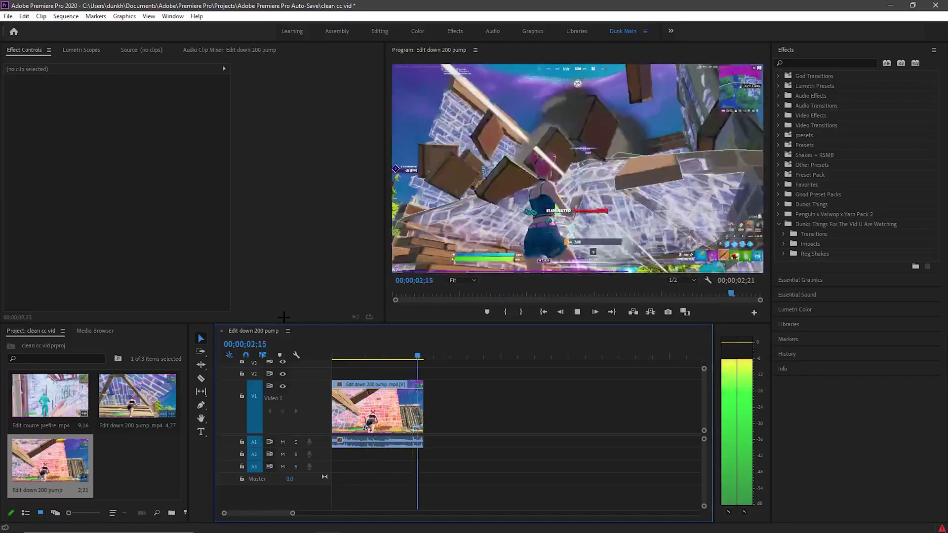
{"action": "key", "text": "space"}
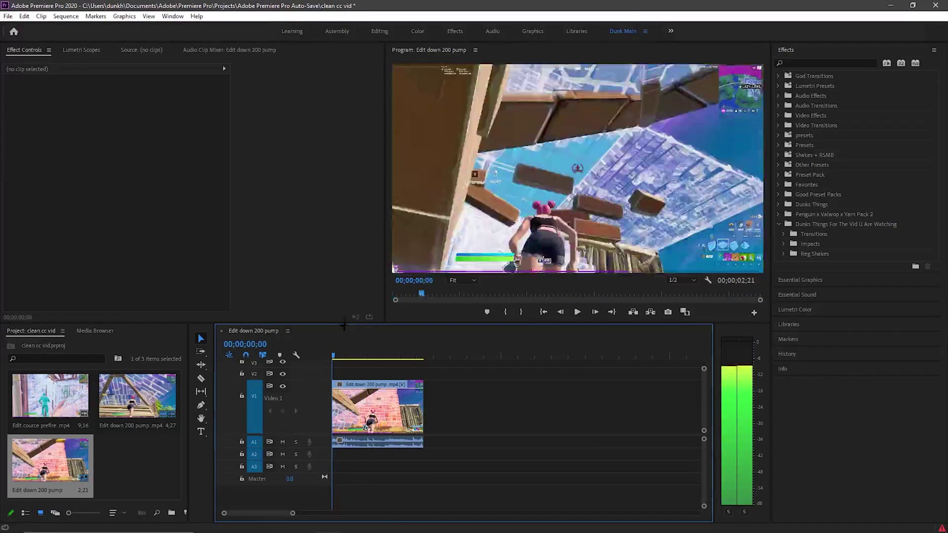
{"action": "key", "text": "space"}
Step: Unlink the clip's video from its audio
{"action": "right_click", "coordinate": [394, 400]}
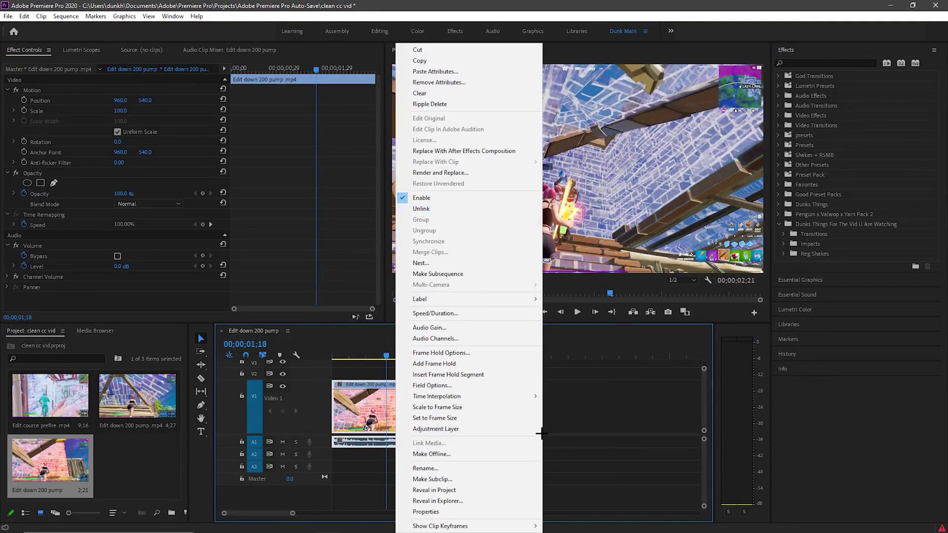
{"action": "left_click", "coordinate": [575, 410]}
{"action": "right_click", "coordinate": [409, 399]}
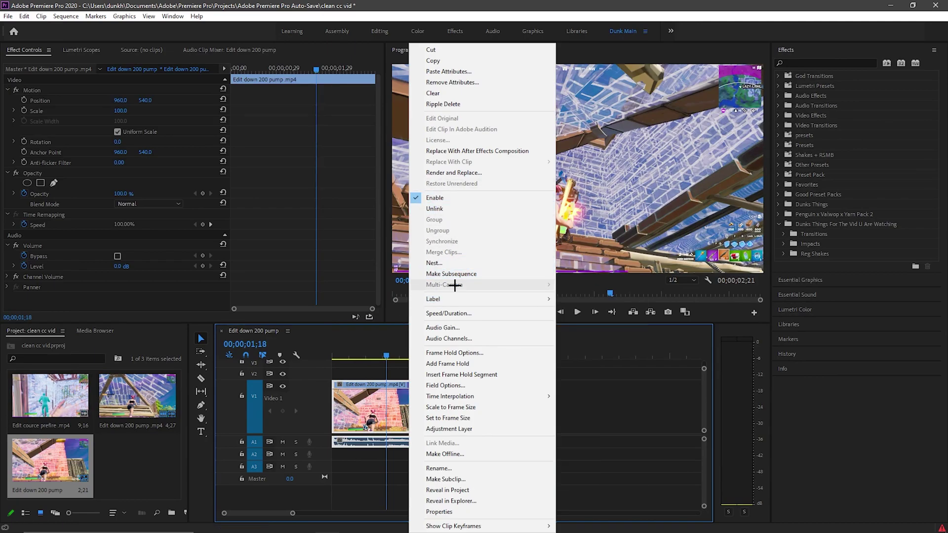
{"action": "left_click", "coordinate": [503, 208]}
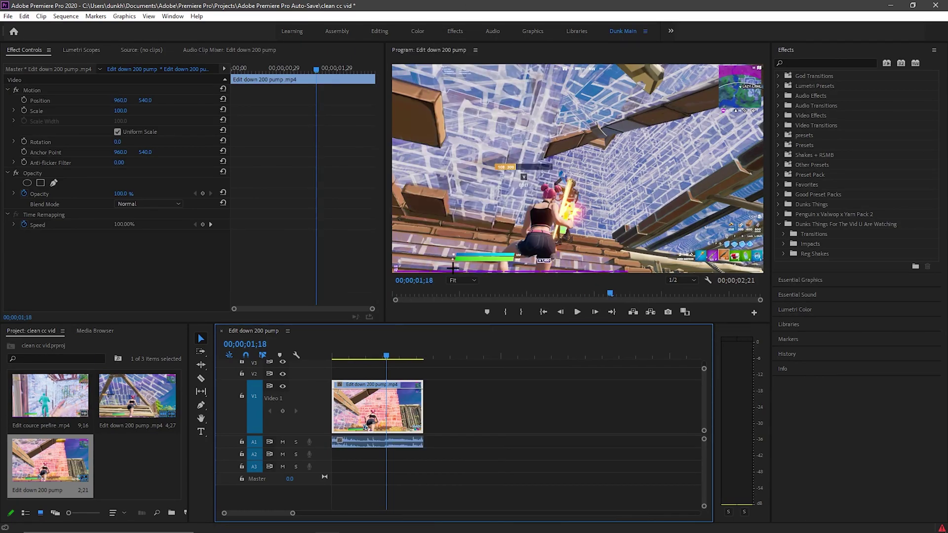
Step: Select the video and audio parts of the clip in turn to check that they are separate
{"action": "left_click", "coordinate": [432, 406]}
{"action": "left_click", "coordinate": [399, 400]}
{"action": "left_click", "coordinate": [479, 402]}
{"action": "left_click", "coordinate": [385, 443]}
{"action": "left_click_drag", "start_coordinate": [306, 71], "coordinate": [279, 69]}
{"action": "left_click", "coordinate": [501, 401]}
{"action": "left_click", "coordinate": [394, 419]}
{"action": "left_click", "coordinate": [388, 442]}
{"action": "left_click", "coordinate": [481, 406]}
{"action": "left_click", "coordinate": [404, 412]}
Step: Turn off keyframing for the audio clip's volume level and set the level to -20 dB
{"action": "left_click", "coordinate": [408, 442]}
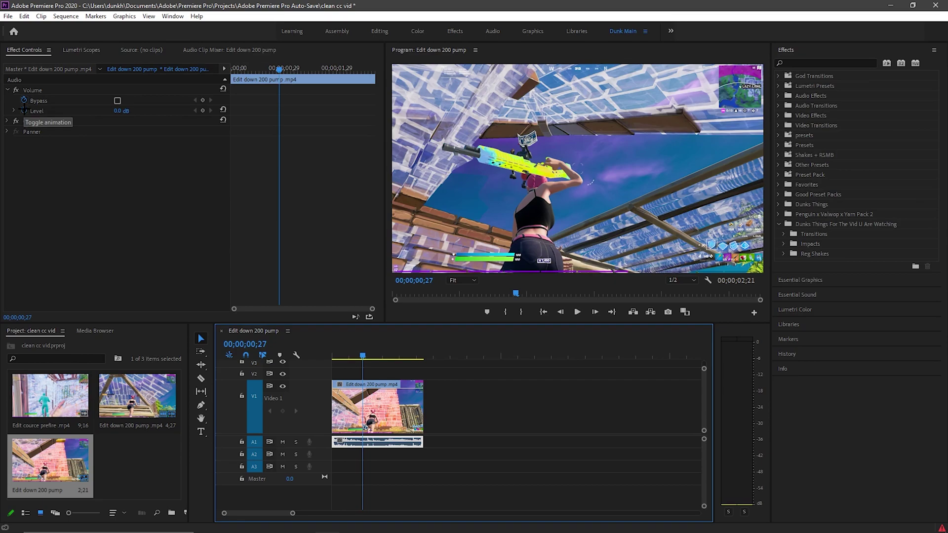
{"action": "left_click", "coordinate": [120, 111]}
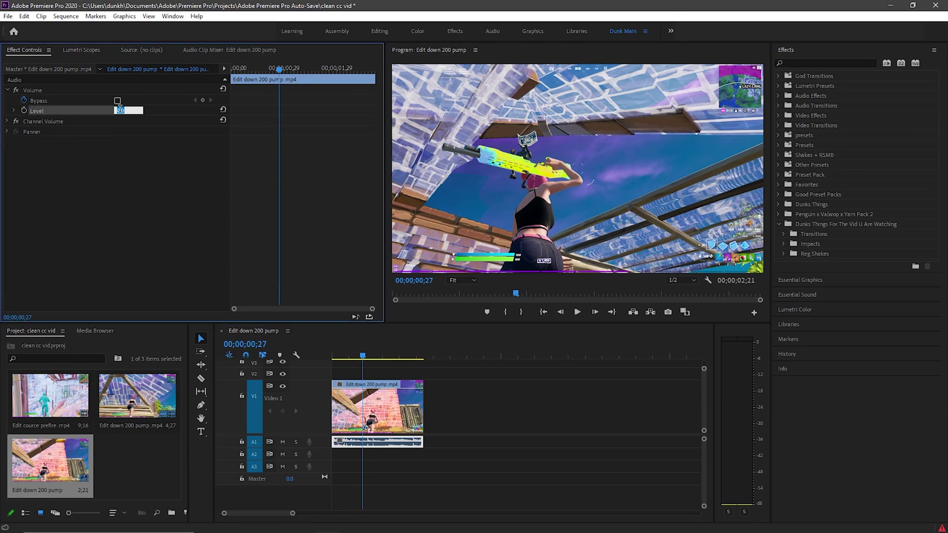
{"action": "type", "text": "-20"}
{"action": "key", "text": "Return"}
Step: Play the clip from the start to hear the lowered game audio
{"action": "left_click_drag", "start_coordinate": [363, 354], "coordinate": [313, 336]}
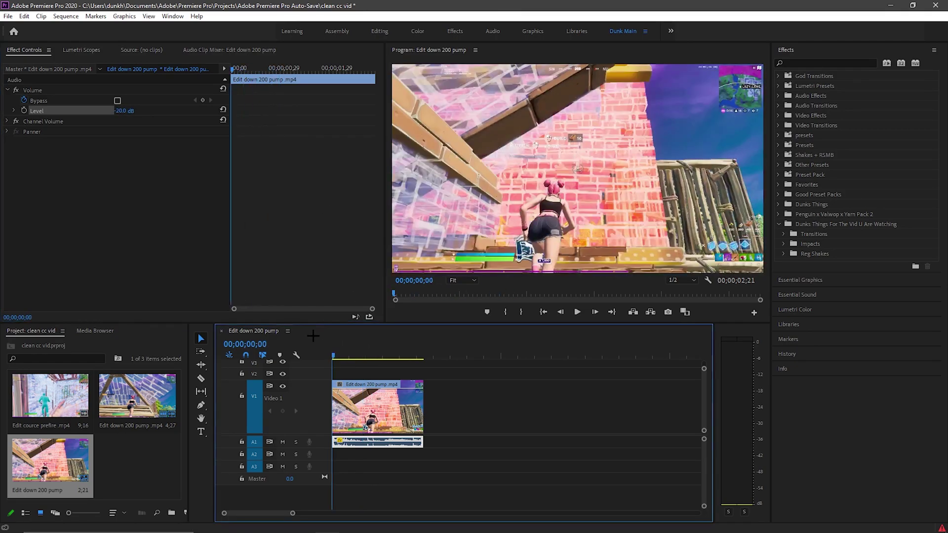
{"action": "key", "text": "space"}
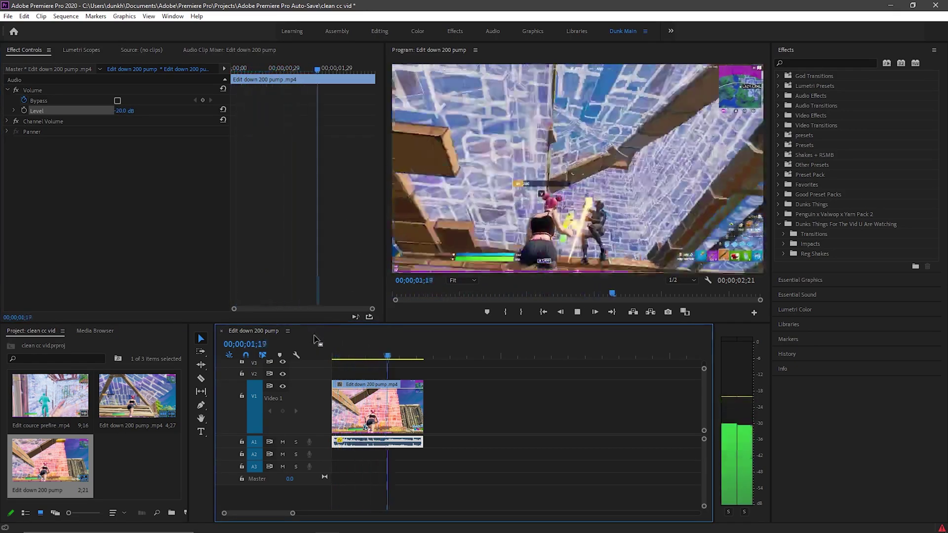
{"action": "key", "text": "space"}
{"action": "left_click_drag", "start_coordinate": [433, 354], "coordinate": [350, 344]}
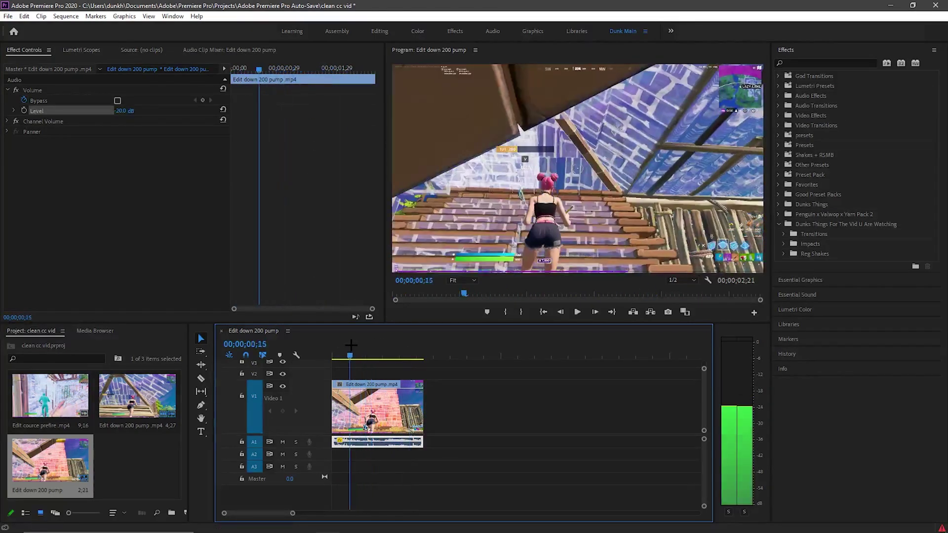
Step: Scrub and play through the clip to examine the moments leading up to and including the shot
{"action": "left_click", "coordinate": [522, 410]}
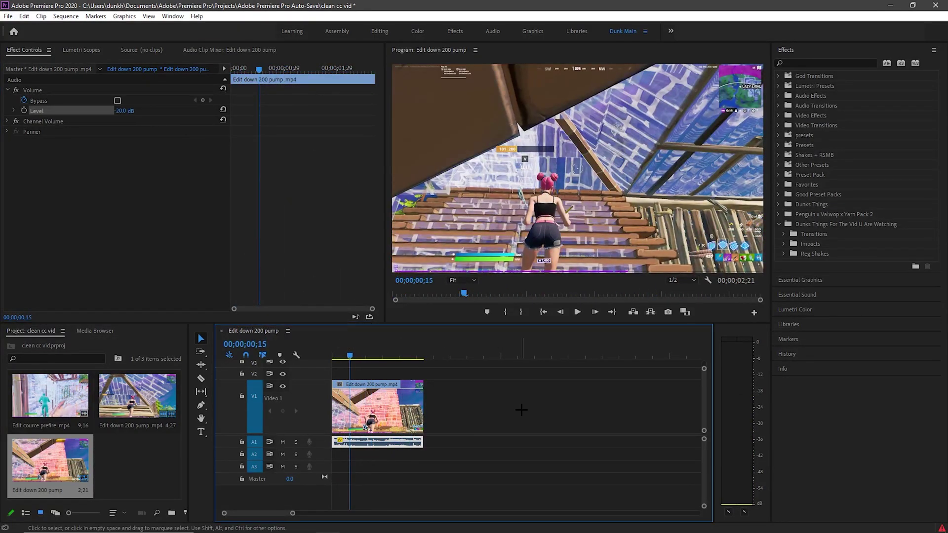
{"action": "left_click", "coordinate": [335, 351]}
{"action": "left_click_drag", "start_coordinate": [336, 346], "coordinate": [391, 354]}
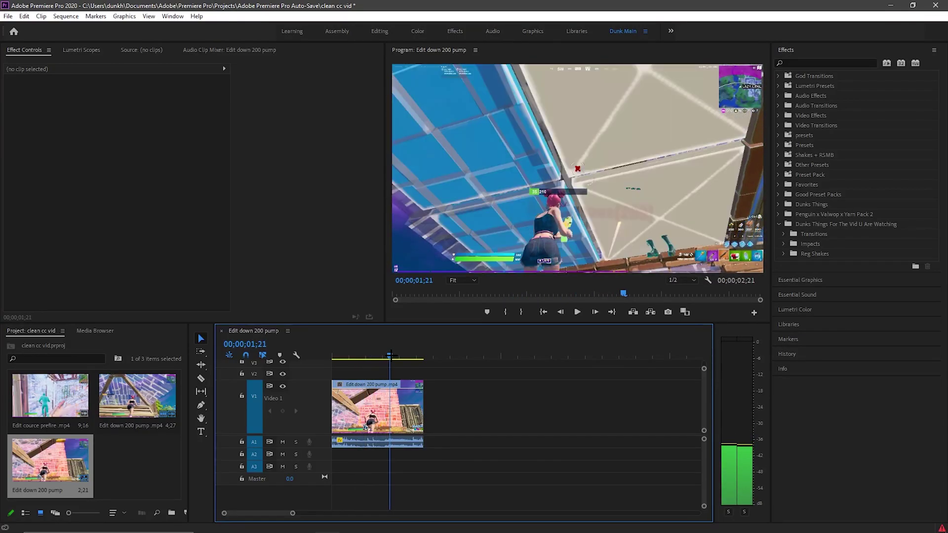
{"action": "mouse_move", "coordinate": [377, 348]}
{"action": "left_mouse_down"}
{"action": "mouse_move", "coordinate": [365, 349]}
{"action": "mouse_move", "coordinate": [378, 349]}
{"action": "left_mouse_up"}
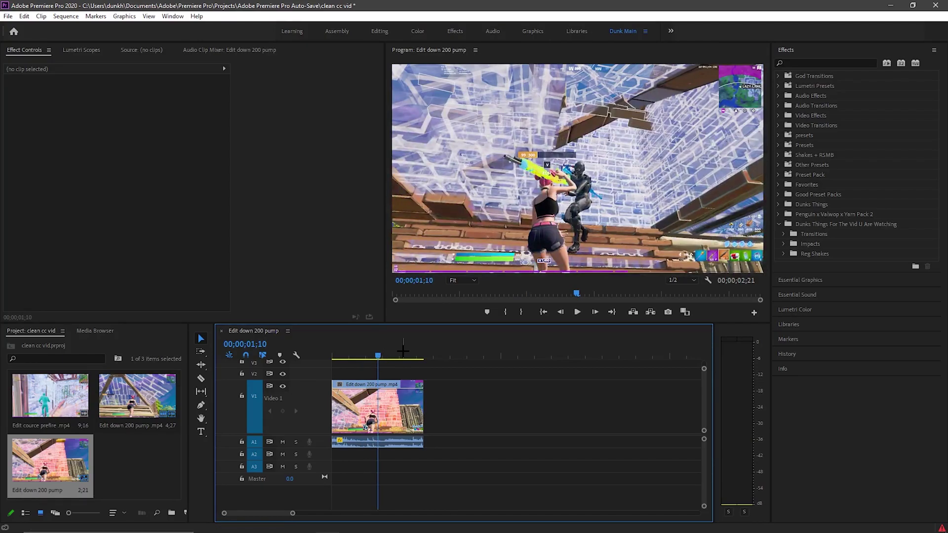
{"action": "left_click", "coordinate": [365, 350]}
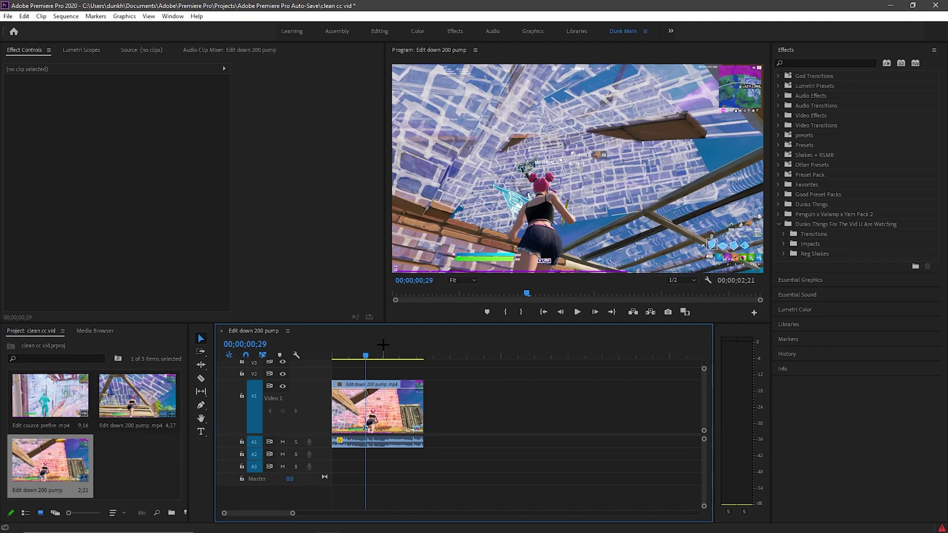
{"action": "key", "text": "space"}
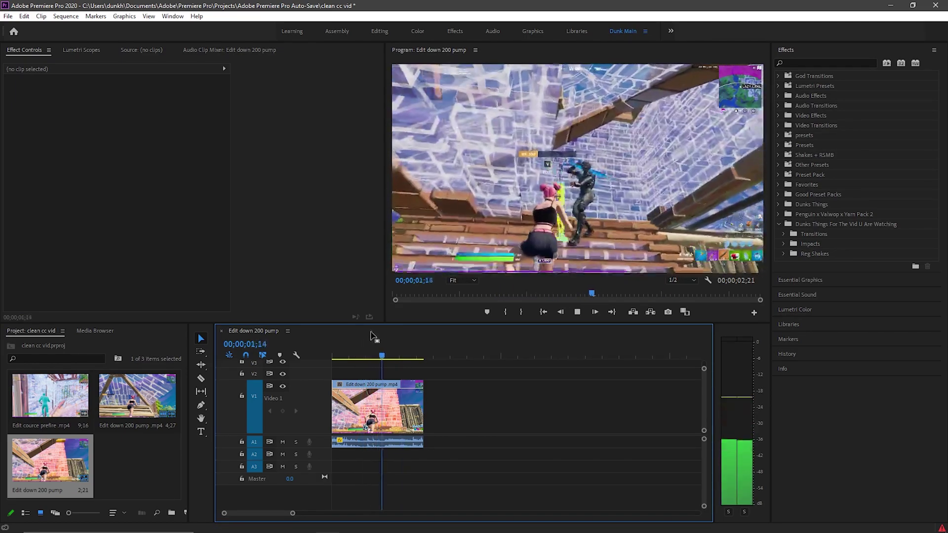
{"action": "left_click_drag", "start_coordinate": [474, 355], "coordinate": [395, 341]}
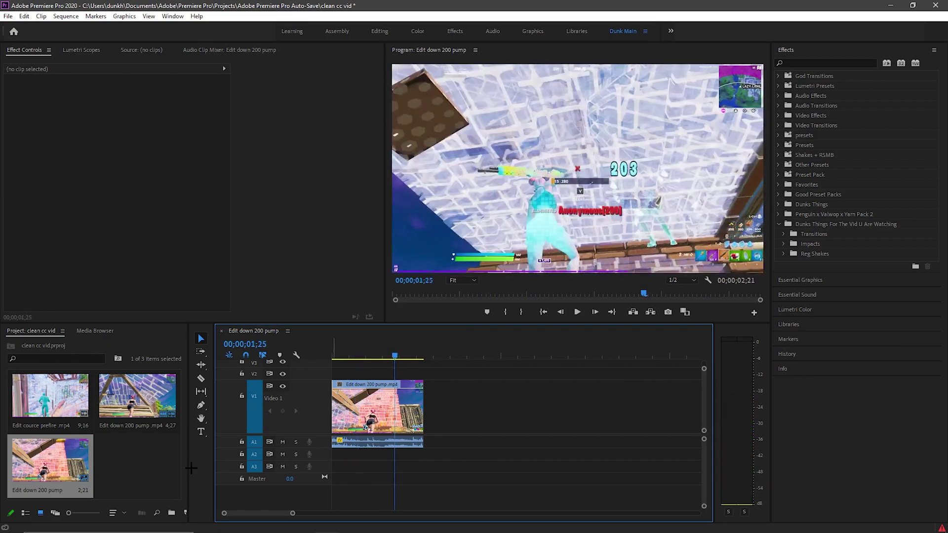
{"action": "right_click", "coordinate": [159, 468]}
{"action": "left_click", "coordinate": [483, 396]}
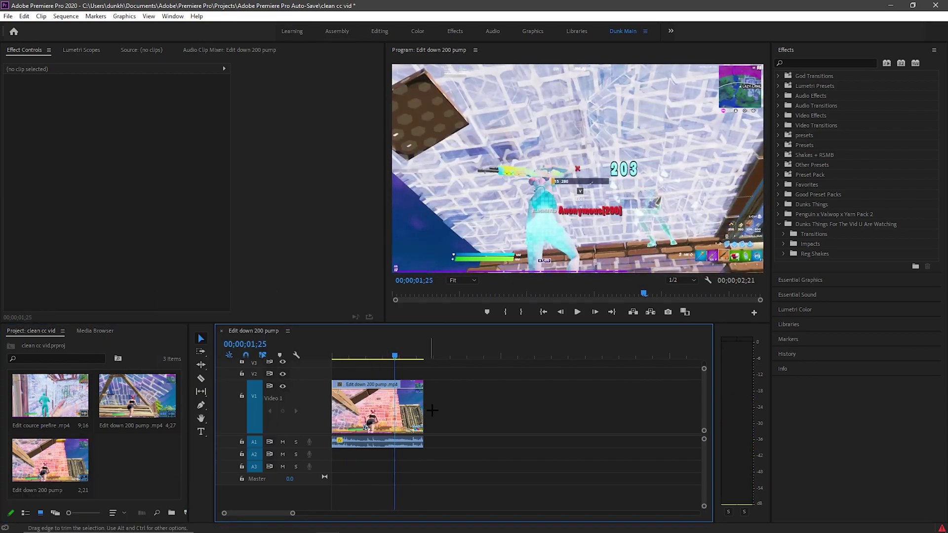
{"action": "right_click", "coordinate": [358, 402]}
{"action": "left_click", "coordinate": [785, 486]}
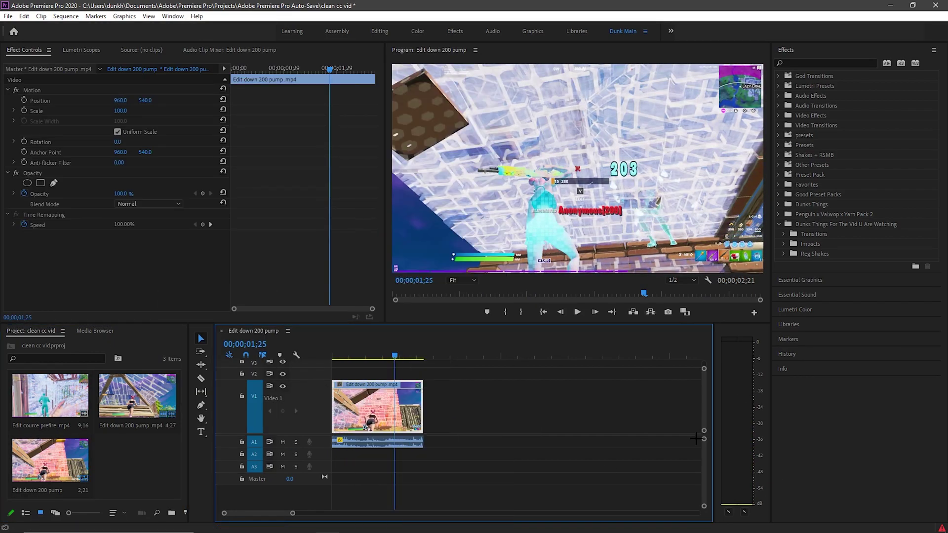
{"action": "left_click", "coordinate": [400, 442]}
{"action": "left_click", "coordinate": [411, 396]}
{"action": "left_click", "coordinate": [463, 394]}
{"action": "left_click", "coordinate": [395, 400]}
{"action": "left_click", "coordinate": [522, 392]}
{"action": "left_click", "coordinate": [375, 397]}
{"action": "left_click", "coordinate": [511, 421]}
{"action": "left_click", "coordinate": [397, 443]}
Step: Split the audio clip at 00;00;01;17, where the shot is fired, leaving the video whole
{"action": "left_click_drag", "start_coordinate": [393, 350], "coordinate": [385, 350]}
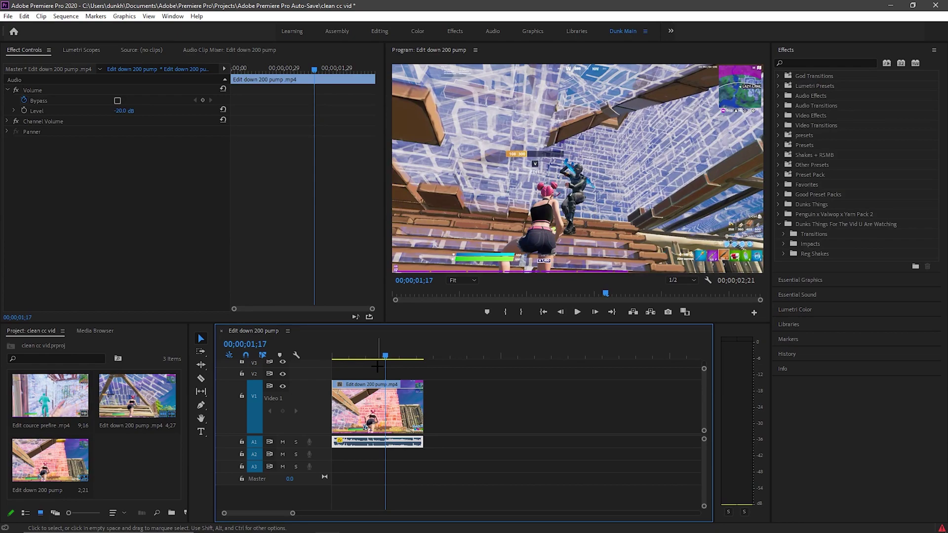
{"action": "key", "text": "Right"}
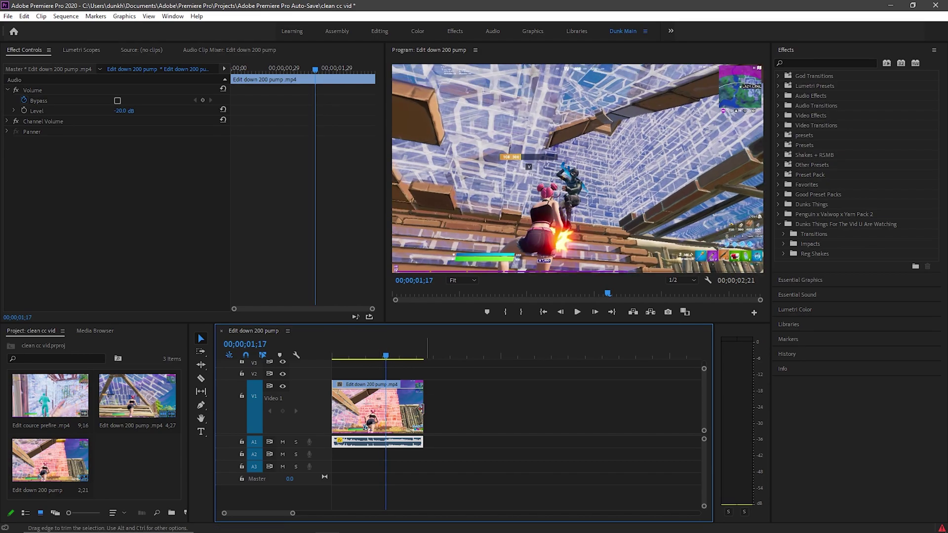
{"action": "left_click", "coordinate": [201, 378]}
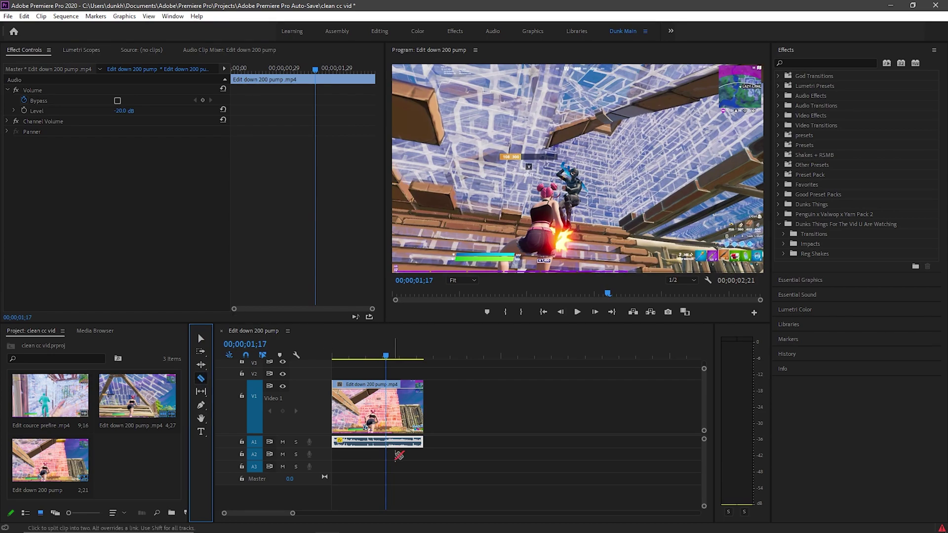
{"action": "key", "text": "="}
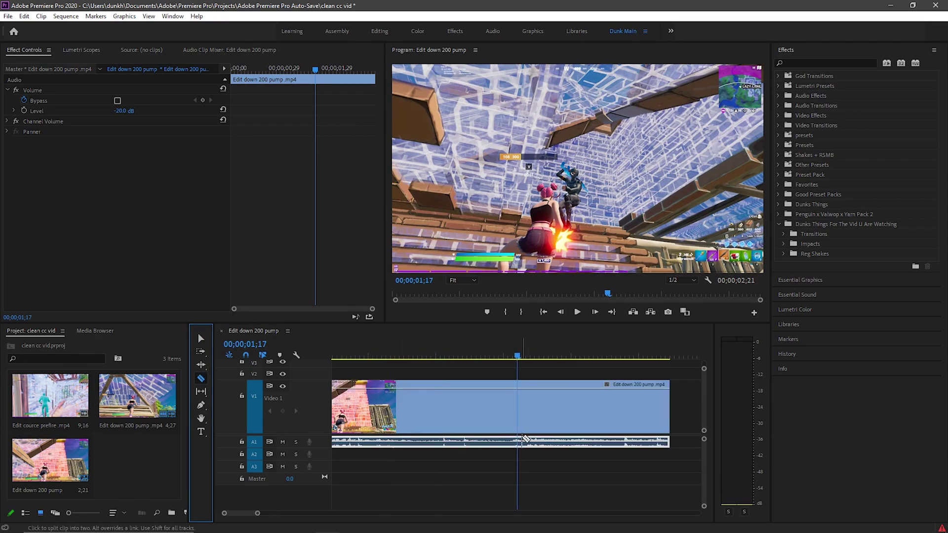
{"action": "left_click", "coordinate": [521, 443]}
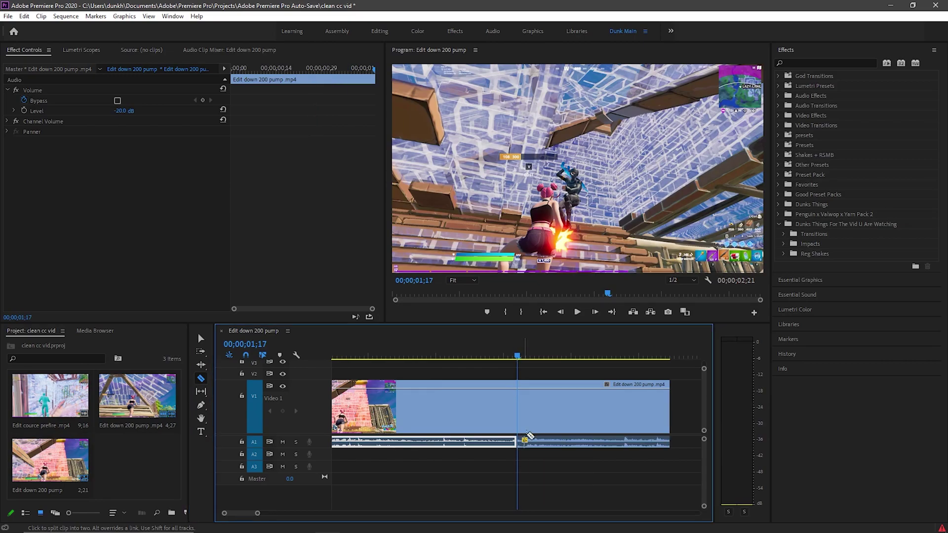
{"action": "key", "text": "v"}
Step: Set the volume level of the audio part after the cut to -13 dB and play the shot to hear it
{"action": "left_click", "coordinate": [554, 443]}
{"action": "left_click", "coordinate": [125, 111]}
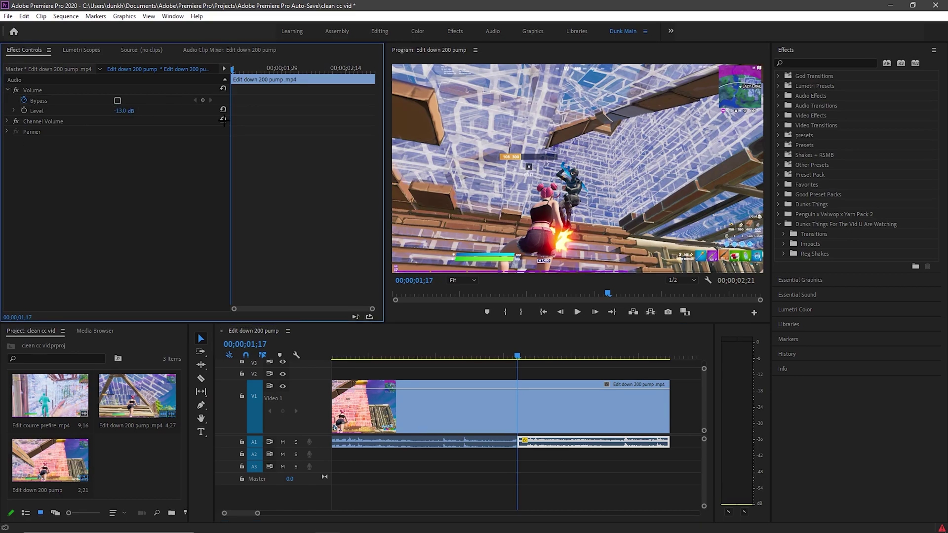
{"action": "left_click_drag", "start_coordinate": [522, 354], "coordinate": [547, 372]}
{"action": "key", "text": "space"}
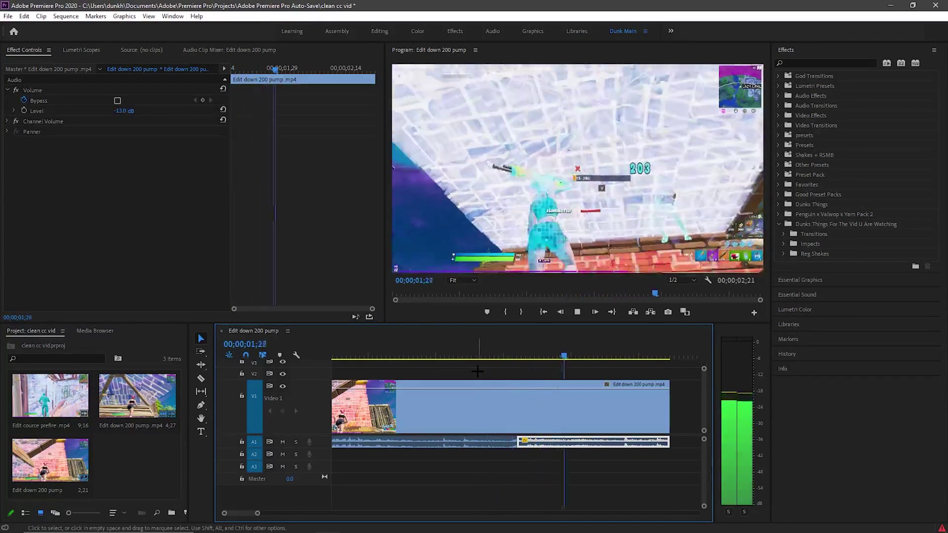
{"action": "key", "text": "space"}
Step: Keyframe the second audio part's volume level at 00;00;02;11 and at the clip's end, and play from just before the shot
{"action": "key", "text": "Left"}
{"action": "key", "text": "Left"}
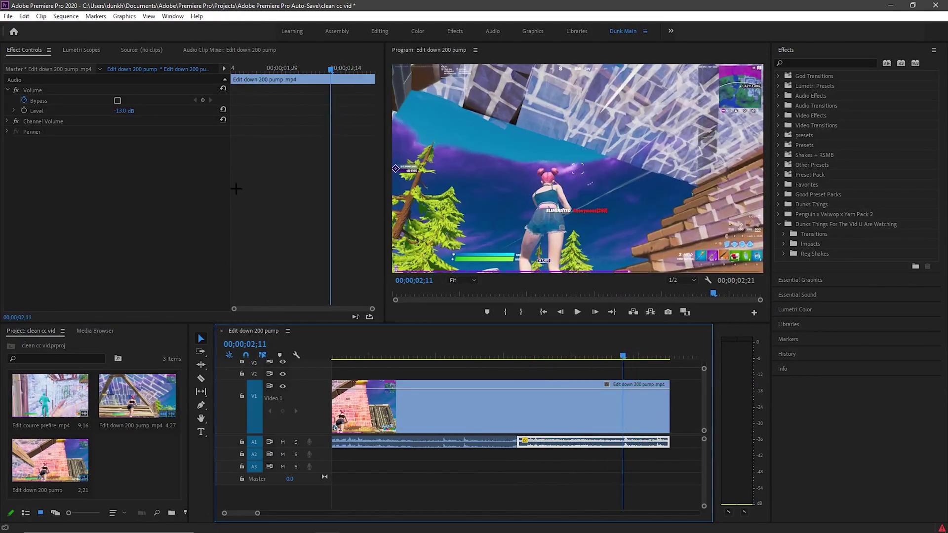
{"action": "left_click", "coordinate": [23, 110]}
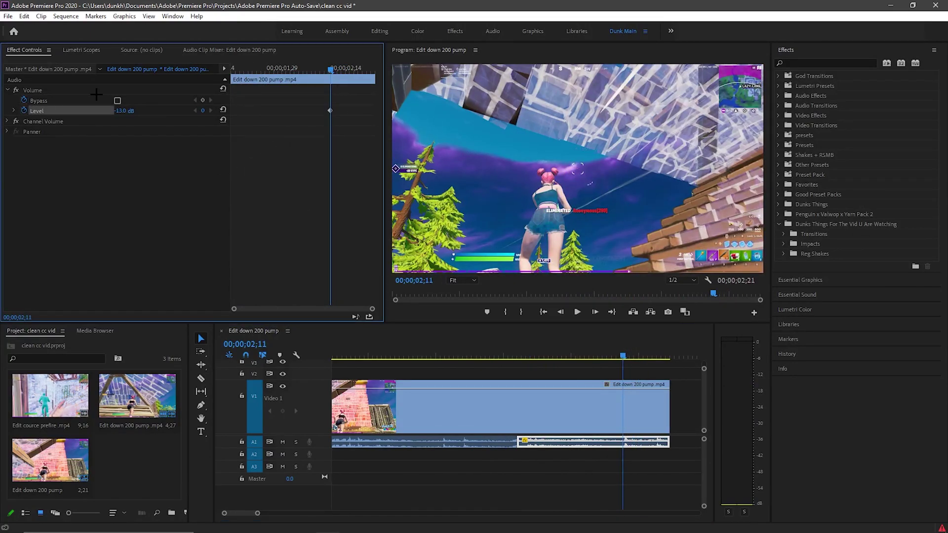
{"action": "left_click_drag", "start_coordinate": [329, 66], "coordinate": [390, 75]}
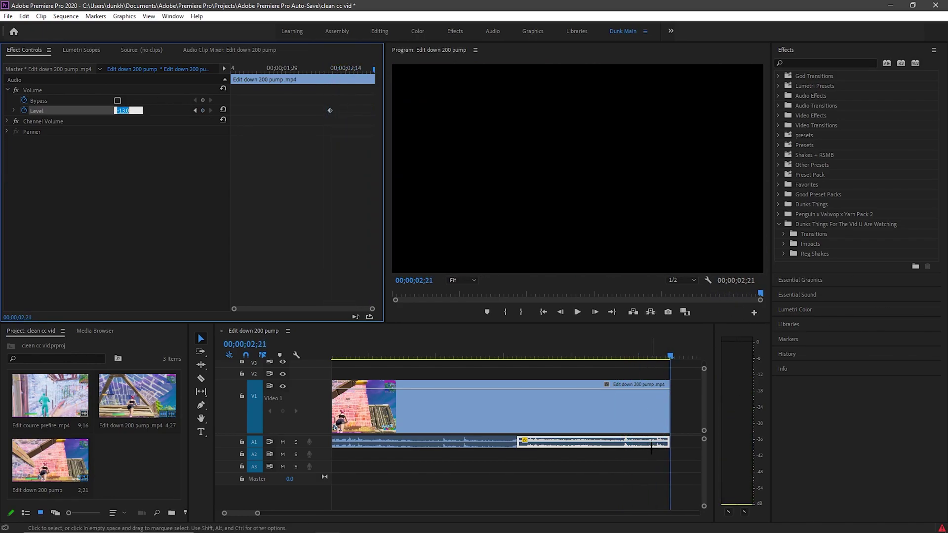
{"action": "type", "text": "13"}
{"action": "key", "text": "Return"}
{"action": "left_click", "coordinate": [504, 356]}
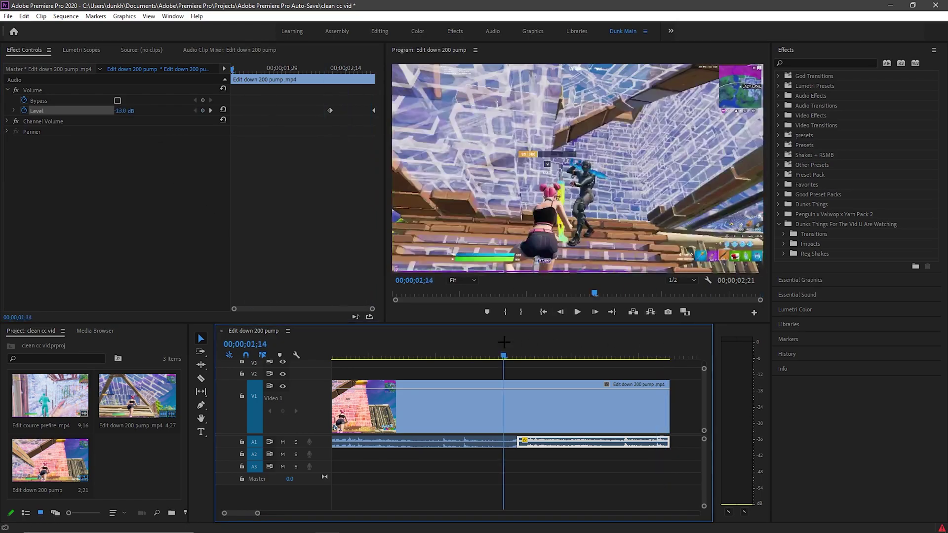
{"action": "key", "text": "space"}
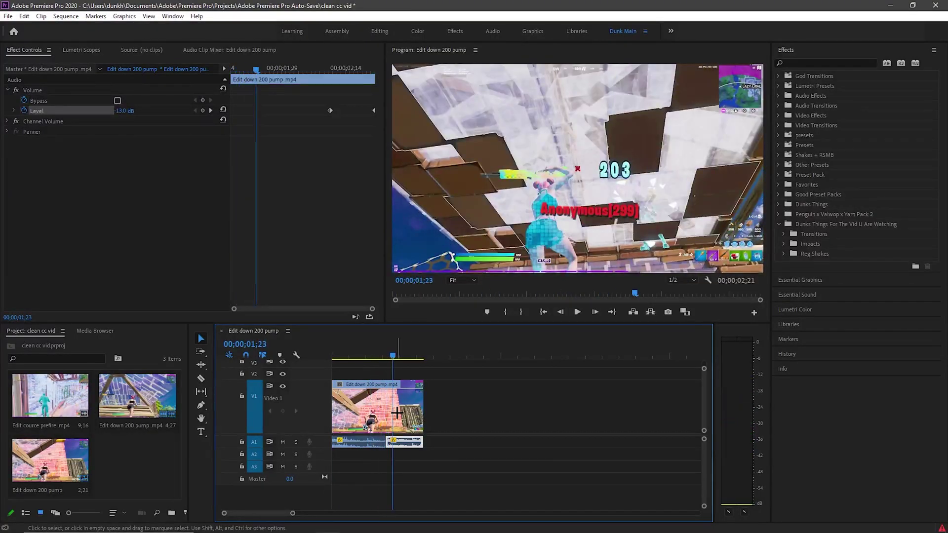
Step: Show the time remapping Speed keyframes on the video clip in the timeline
{"action": "right_click", "coordinate": [397, 412]}
{"action": "left_click", "coordinate": [569, 413]}
{"action": "key", "text": "="}
{"action": "key", "text": "="}
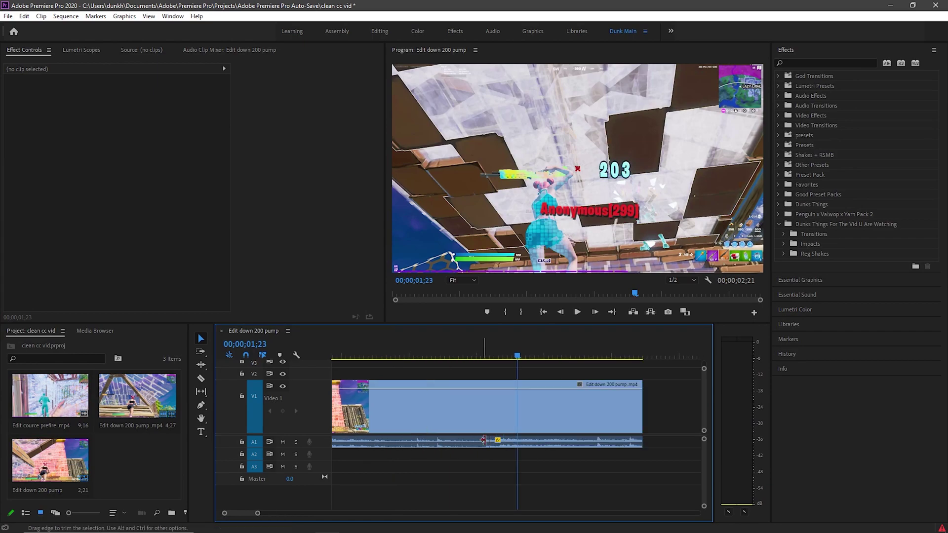
{"action": "right_click", "coordinate": [509, 414]}
{"action": "right_click", "coordinate": [443, 374]}
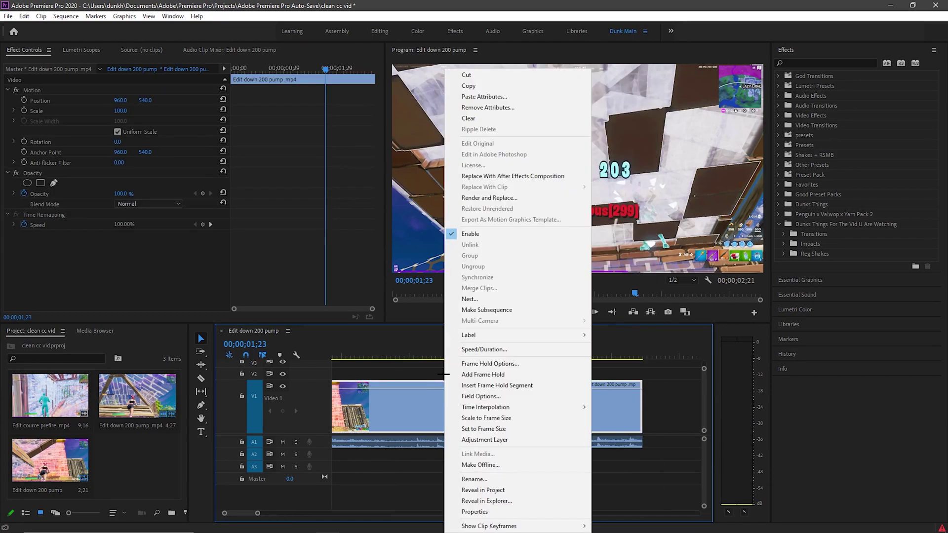
{"action": "mouse_move", "coordinate": [545, 528]}
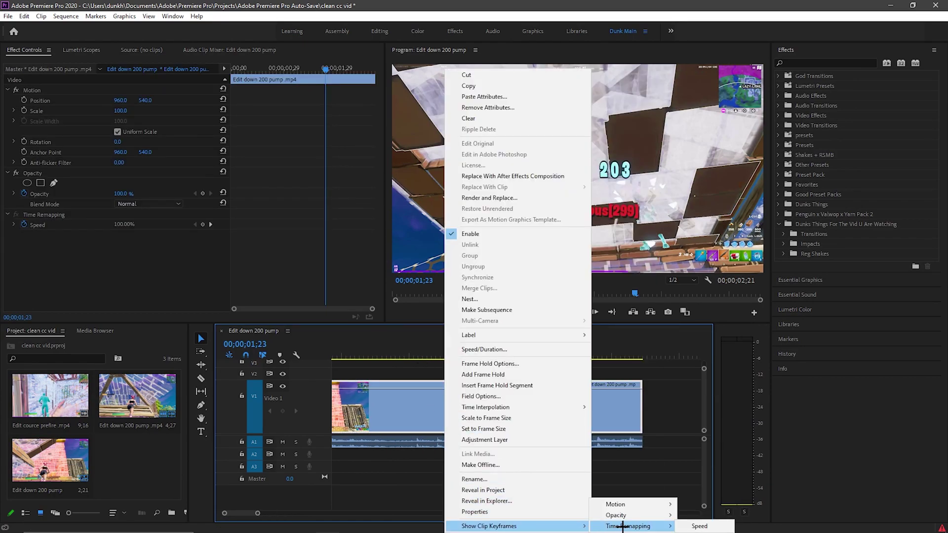
{"action": "mouse_move", "coordinate": [604, 526]}
{"action": "left_click", "coordinate": [707, 528]}
Step: Add speed keyframes to the video clip at 00;00;01;17 and 00;00;01;22 and set the speed between them to 300%
{"action": "left_click_drag", "start_coordinate": [516, 353], "coordinate": [490, 340]}
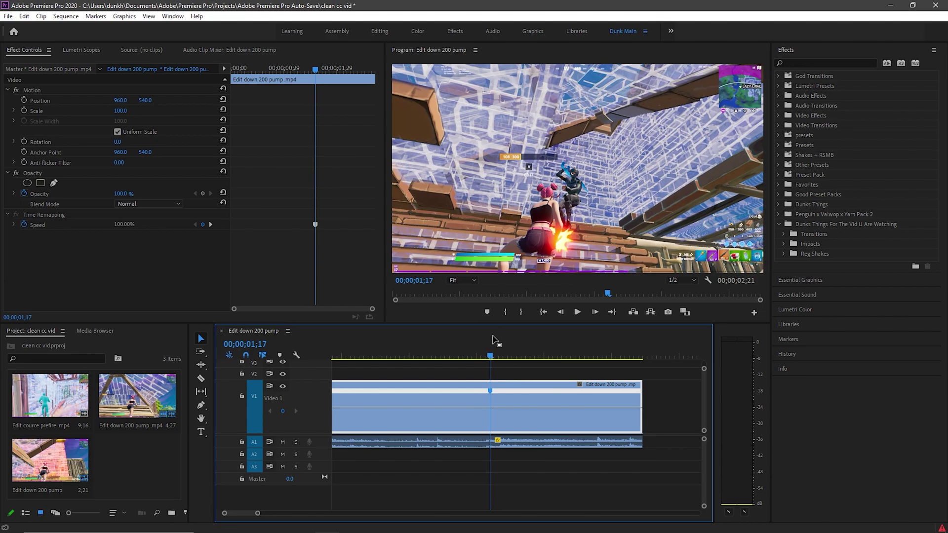
{"action": "key", "text": "space"}
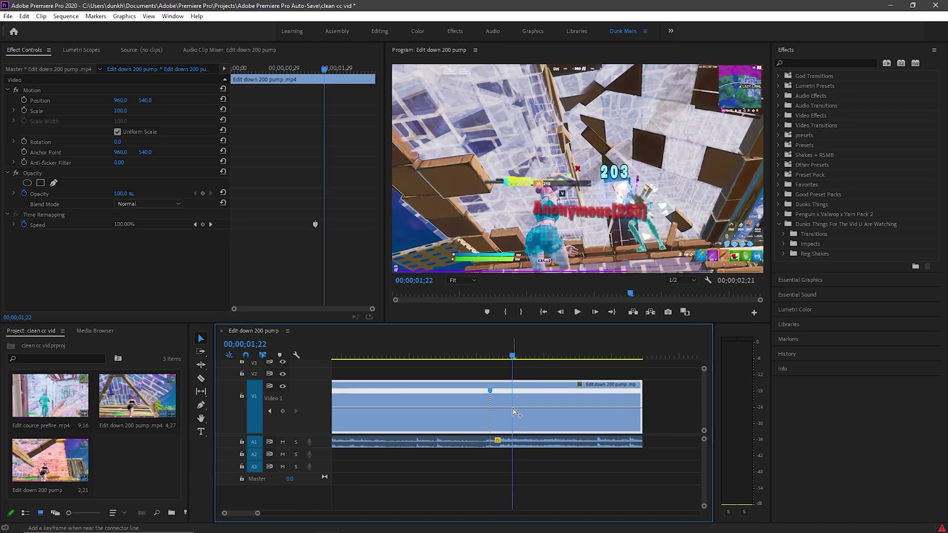
{"action": "left_click_drag", "start_coordinate": [506, 408], "coordinate": [506, 405]}
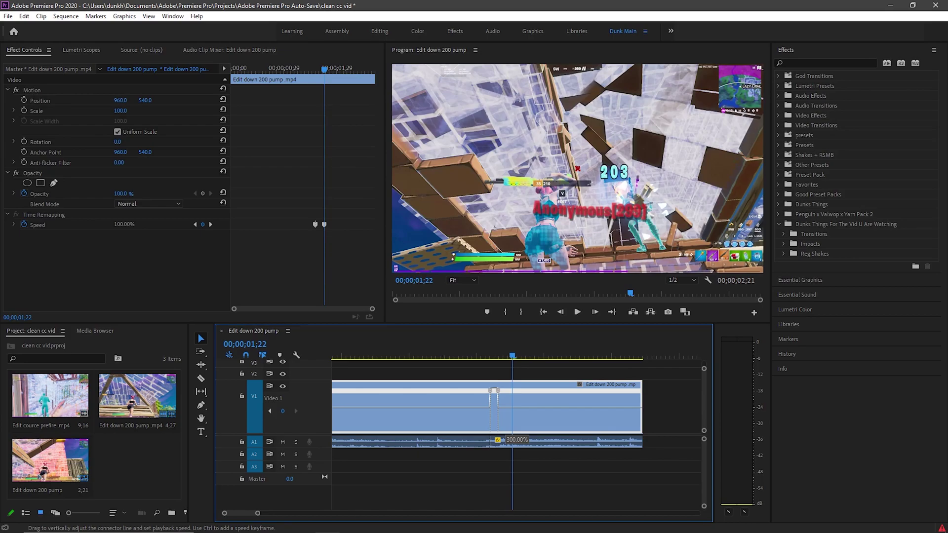
{"action": "left_click_drag", "start_coordinate": [493, 391], "coordinate": [493, 390]}
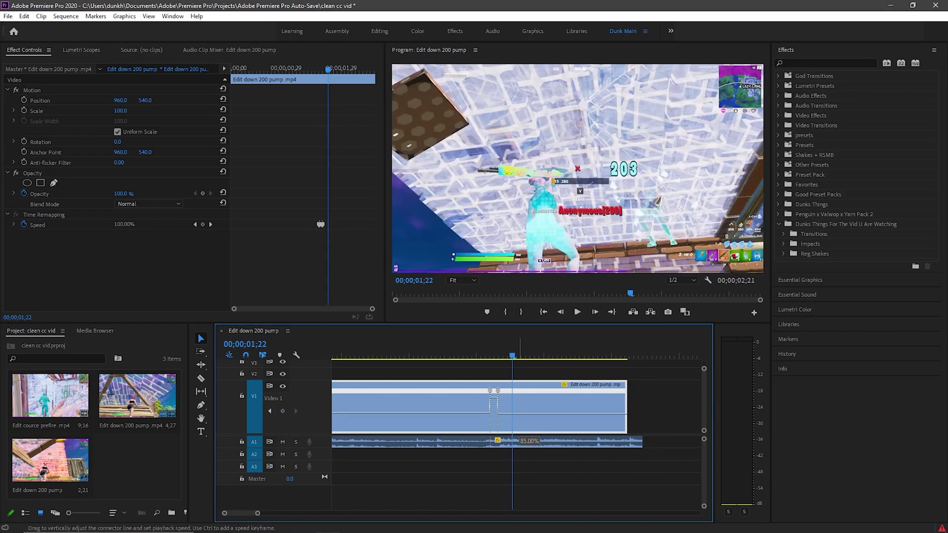
Step: Slow the video section after the second speed keyframe to about 60% and trim the video's end to match the audio
{"action": "left_click_drag", "start_coordinate": [519, 439], "coordinate": [518, 436]}
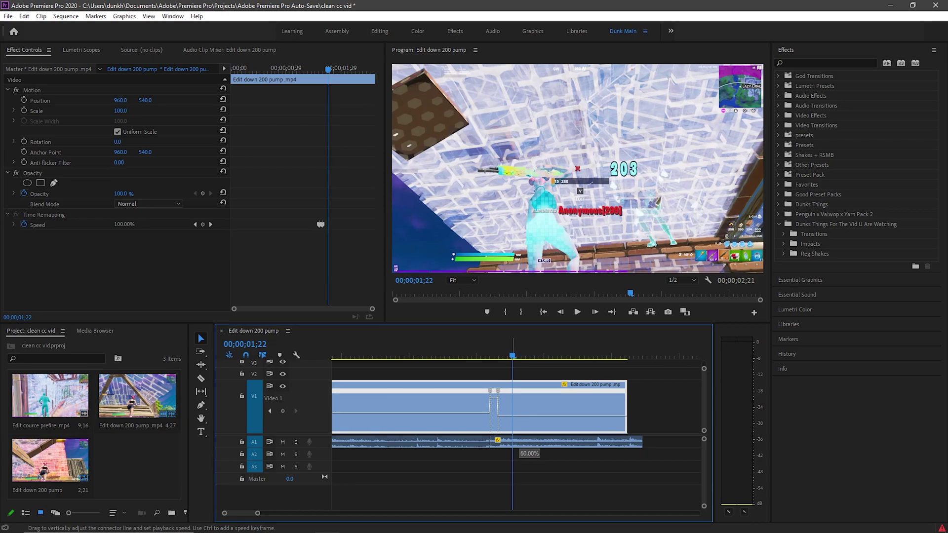
{"action": "left_click_drag", "start_coordinate": [513, 443], "coordinate": [513, 442]}
{"action": "left_click", "coordinate": [617, 377]}
{"action": "key", "text": "minus"}
{"action": "left_click_drag", "start_coordinate": [550, 390], "coordinate": [515, 390]}
{"action": "left_click_drag", "start_coordinate": [444, 344], "coordinate": [425, 344]}
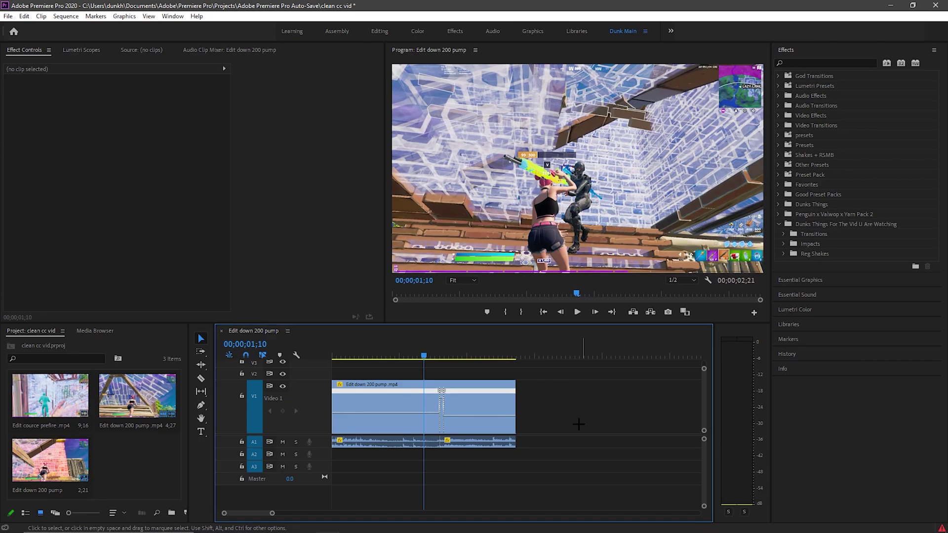
{"action": "key", "text": "space"}
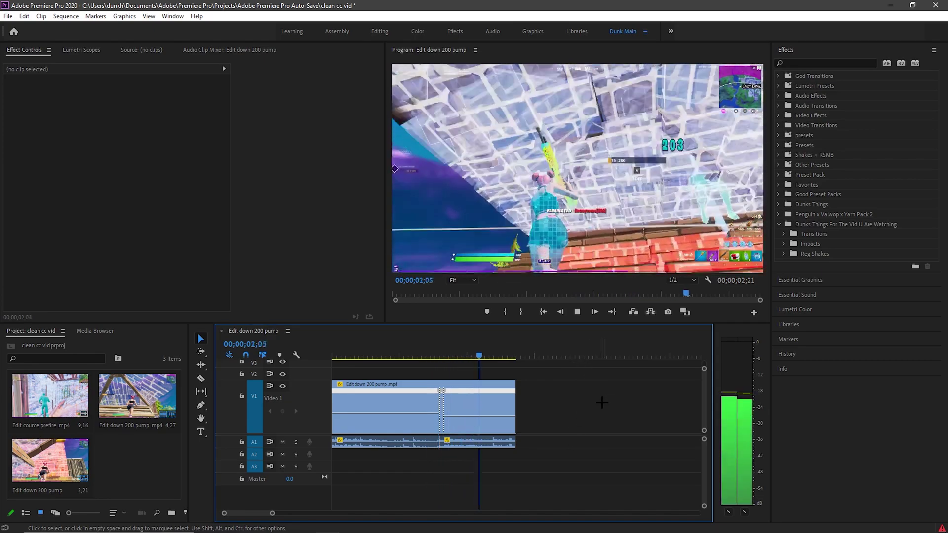
{"action": "left_click_drag", "start_coordinate": [517, 345], "coordinate": [300, 344]}
{"action": "key", "text": "space"}
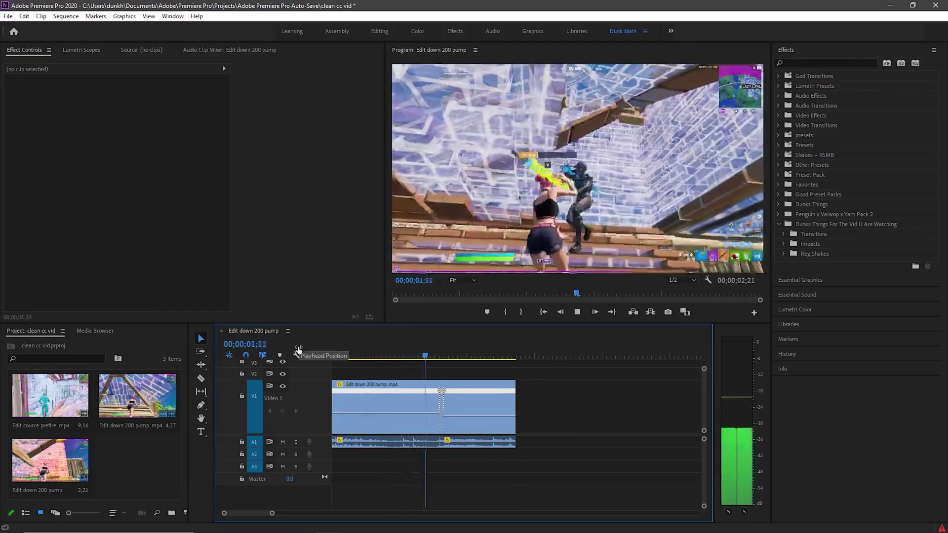
Step: Split the video clip at 00;00;01;19, just after the second speed keyframe
{"action": "left_click_drag", "start_coordinate": [395, 348], "coordinate": [444, 329]}
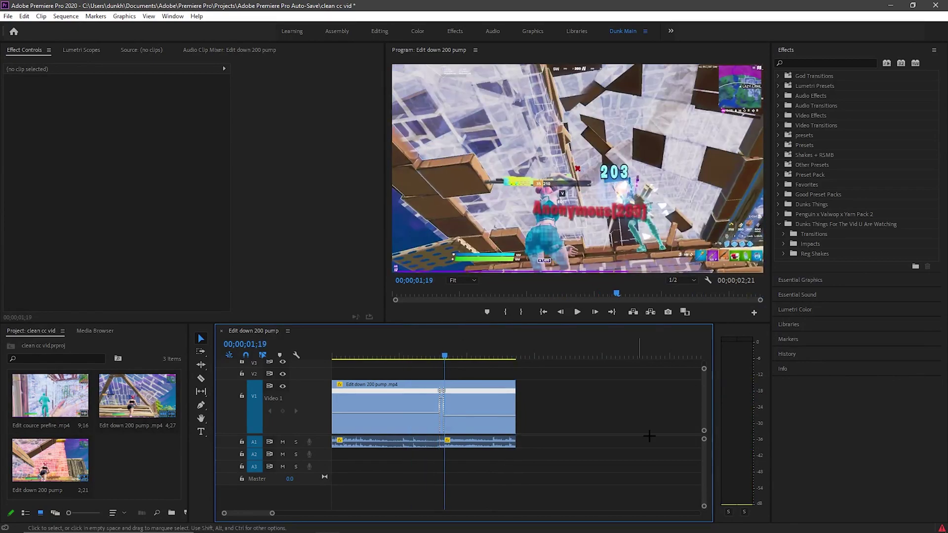
{"action": "key", "text": "equal"}
{"action": "key", "text": "equal"}
{"action": "key", "text": "equal"}
{"action": "key", "text": "equal"}
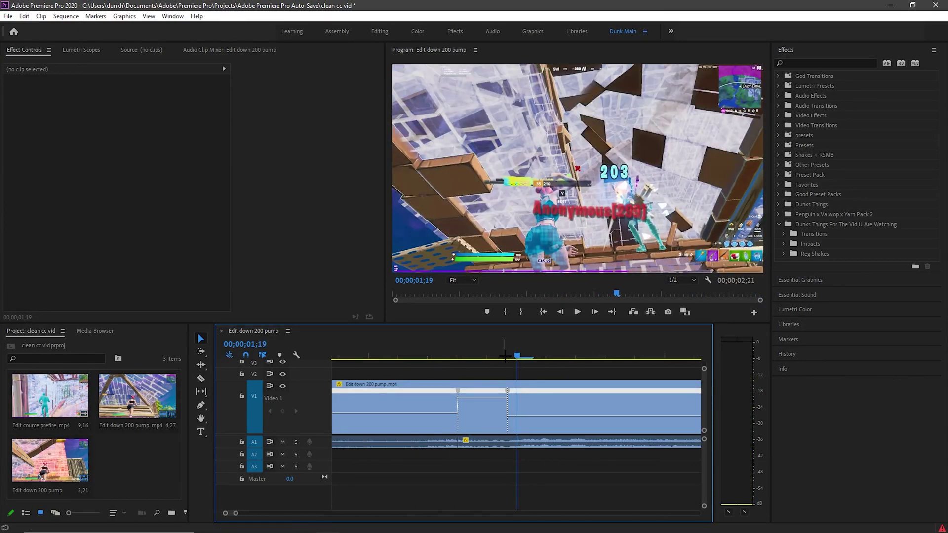
{"action": "left_click", "coordinate": [494, 346]}
{"action": "left_click", "coordinate": [518, 345]}
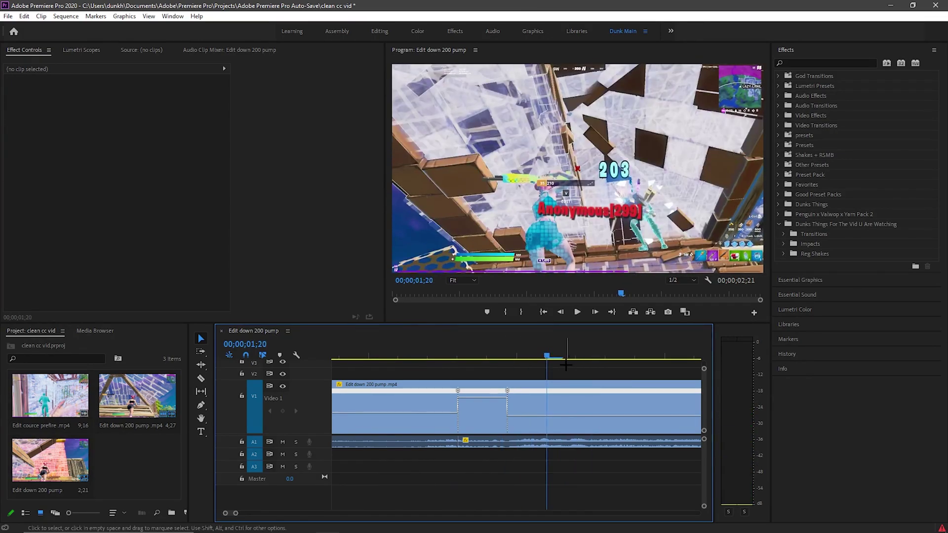
{"action": "left_click", "coordinate": [510, 347]}
{"action": "left_click", "coordinate": [516, 346]}
{"action": "left_click", "coordinate": [201, 378]}
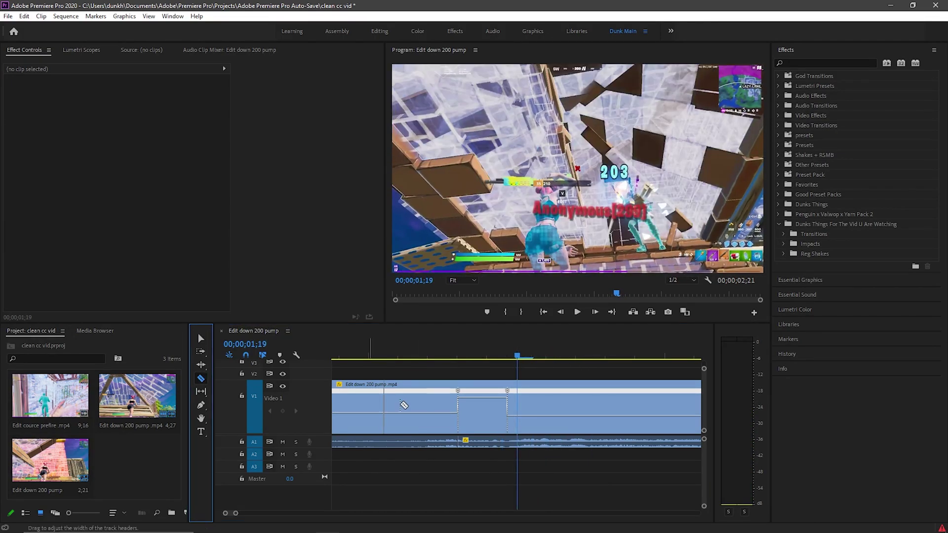
{"action": "left_click", "coordinate": [518, 397]}
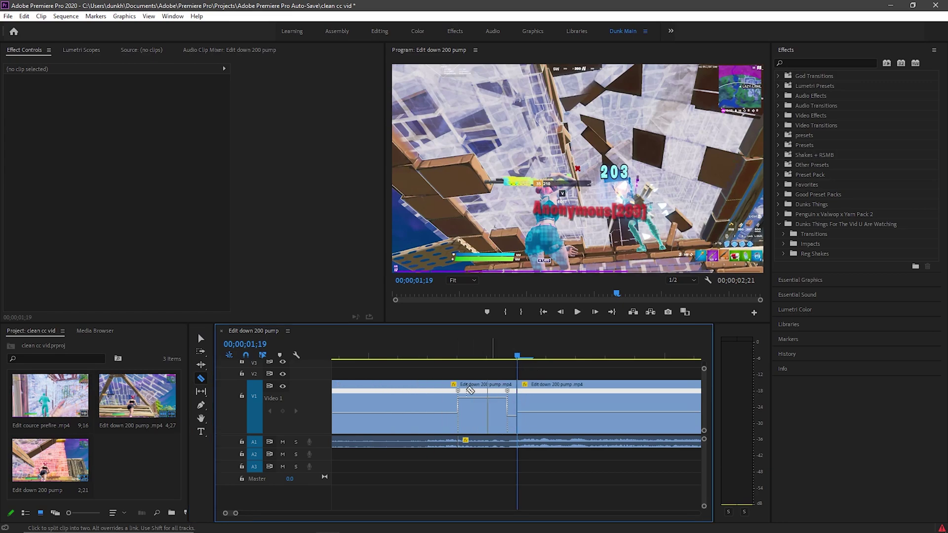
{"action": "key", "text": "v"}
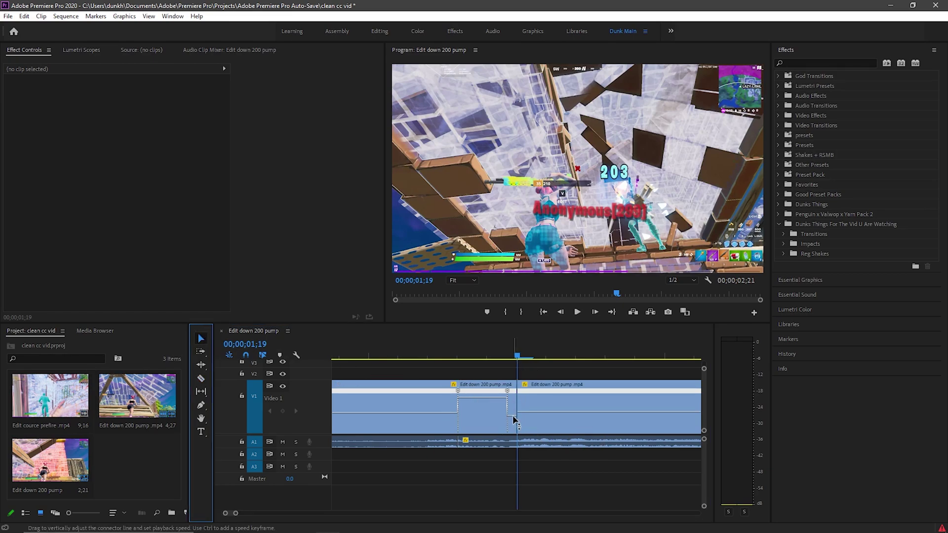
Step: Set the speed of the short section just before the video cut to 300% and trim the audio's end to match the video
{"action": "left_click_drag", "start_coordinate": [515, 419], "coordinate": [514, 402]}
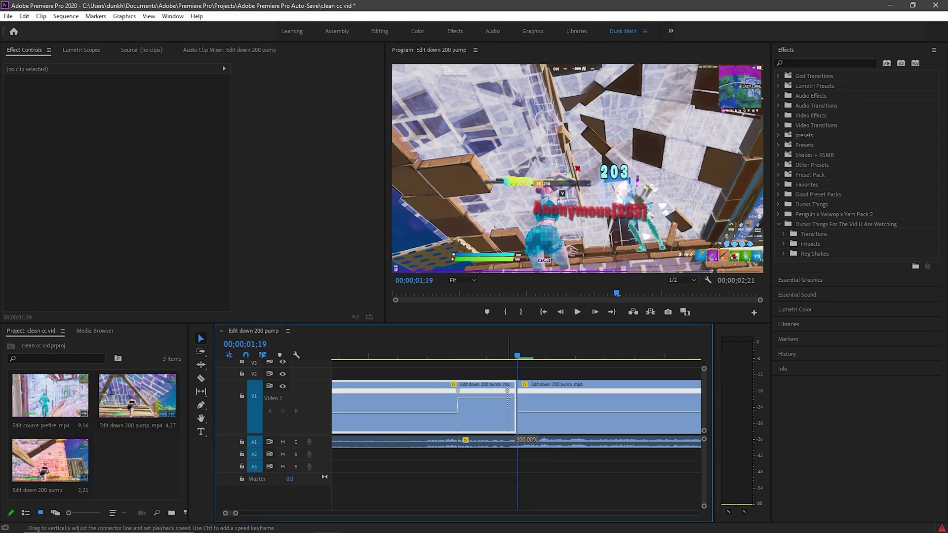
{"action": "left_click_drag", "start_coordinate": [514, 397], "coordinate": [560, 393]}
{"action": "left_click", "coordinate": [539, 376]}
{"action": "key", "text": "minus"}
{"action": "key", "text": "minus"}
{"action": "key", "text": "minus"}
{"action": "left_click_drag", "start_coordinate": [635, 441], "coordinate": [633, 441]}
{"action": "left_click", "coordinate": [651, 428]}
Step: Play the clip around the shot and step through it frame by frame to check the speed change and sync
{"action": "left_click_drag", "start_coordinate": [524, 355], "coordinate": [512, 339]}
{"action": "key", "text": "space"}
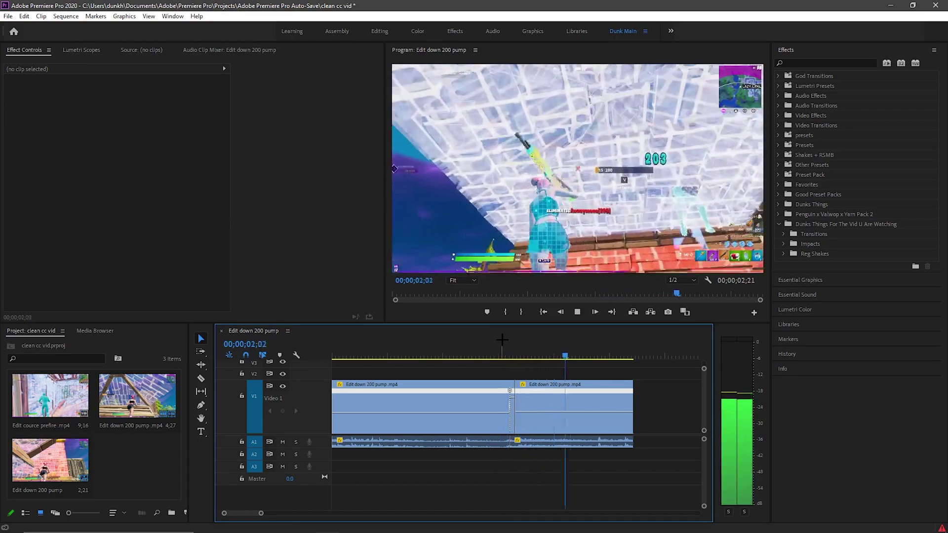
{"action": "left_click_drag", "start_coordinate": [634, 351], "coordinate": [593, 346]}
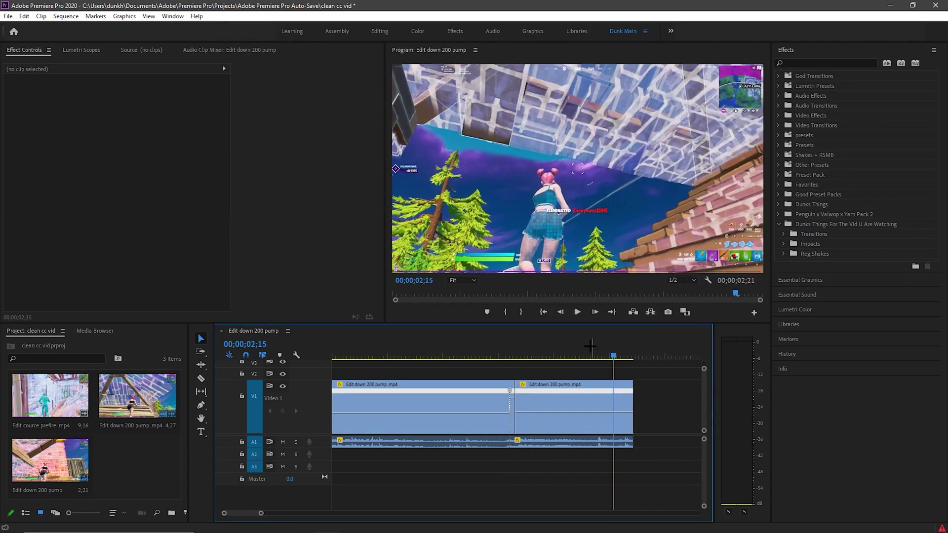
{"action": "key", "text": "Up"}
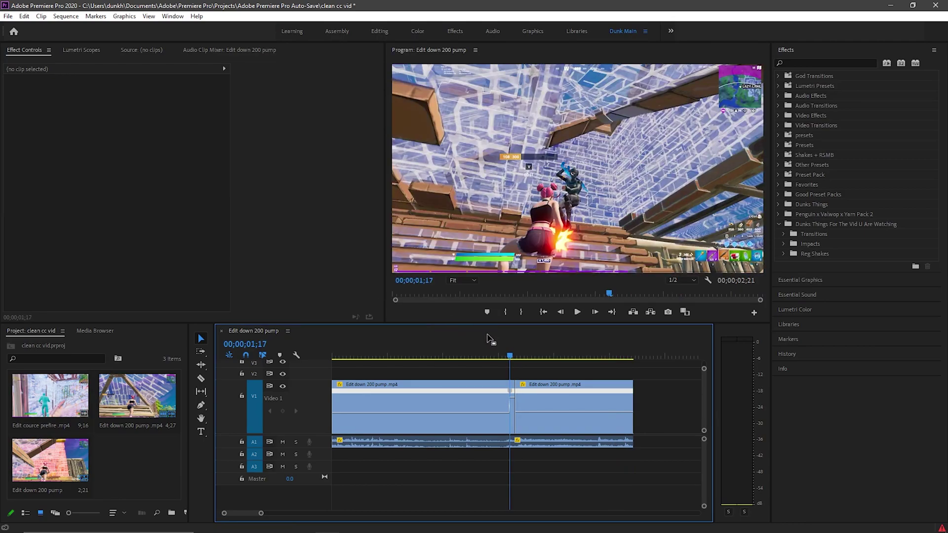
{"action": "key", "text": "Right"}
{"action": "key", "text": "Right"}
{"action": "key", "text": "Right"}
{"action": "key", "text": "Right"}
{"action": "key", "text": "Right"}
{"action": "key", "text": "Right"}
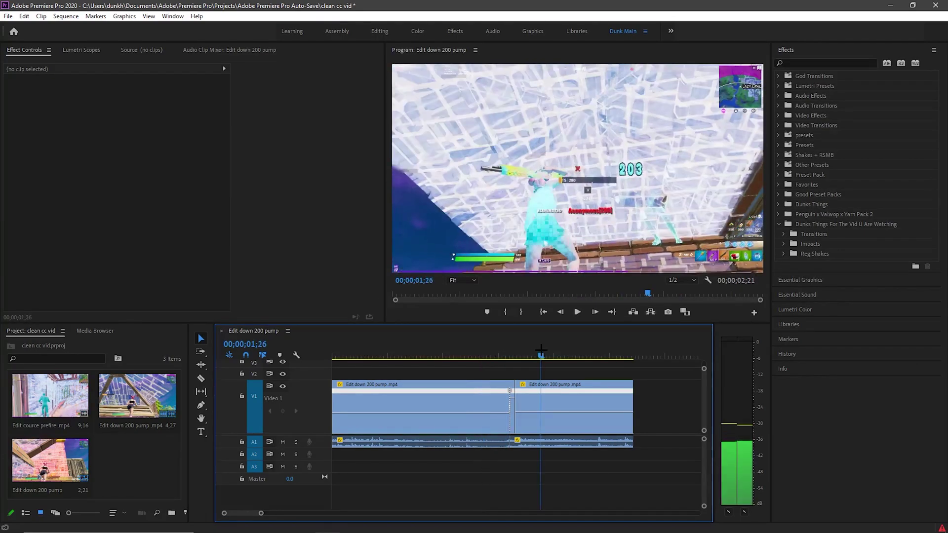
Step: Nest the video clip after the cut and play the sequence around the shot
{"action": "right_click", "coordinate": [547, 389]}
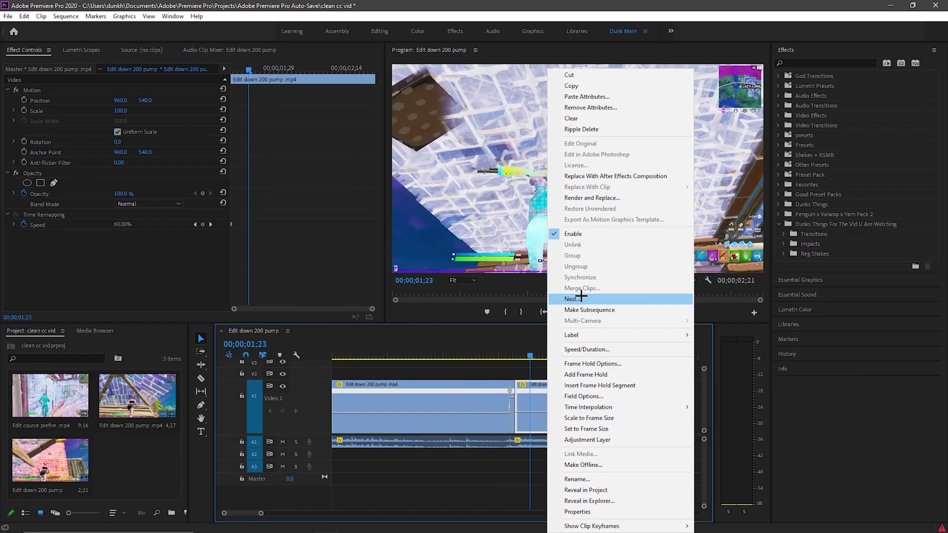
{"action": "left_click", "coordinate": [551, 296]}
{"action": "left_click", "coordinate": [451, 280]}
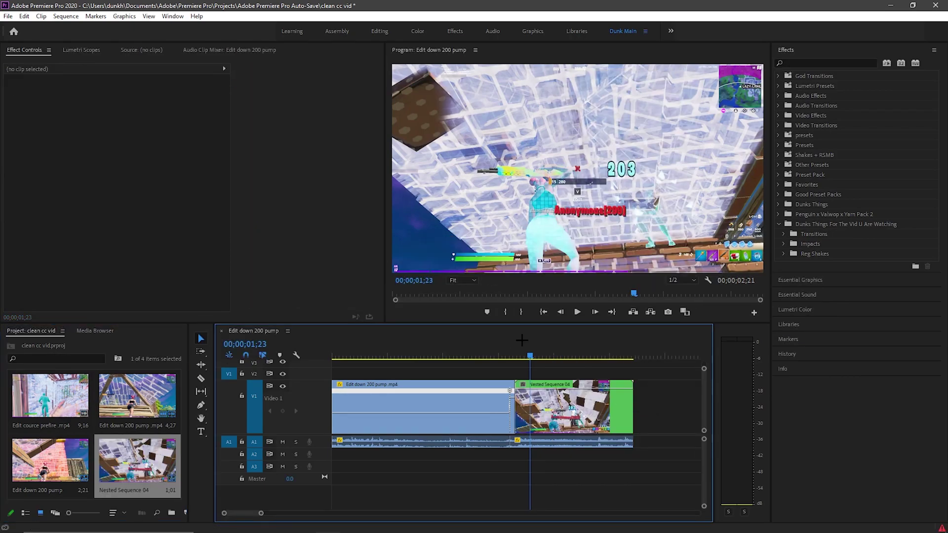
{"action": "left_click", "coordinate": [467, 356]}
{"action": "key", "text": "space"}
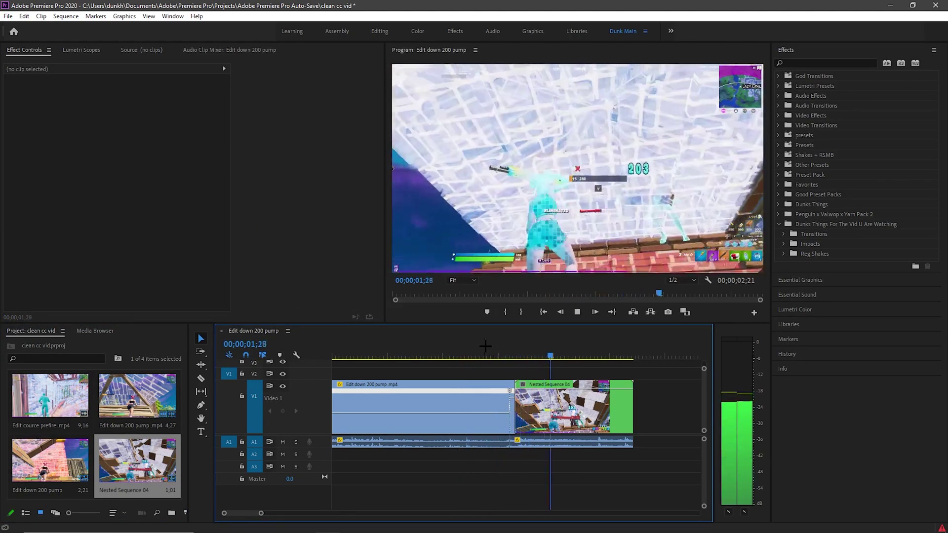
{"action": "key", "text": "space"}
{"action": "left_click", "coordinate": [620, 395]}
{"action": "left_click", "coordinate": [673, 391]}
{"action": "left_click", "coordinate": [584, 408]}
{"action": "left_click", "coordinate": [664, 404]}
{"action": "left_click", "coordinate": [580, 409]}
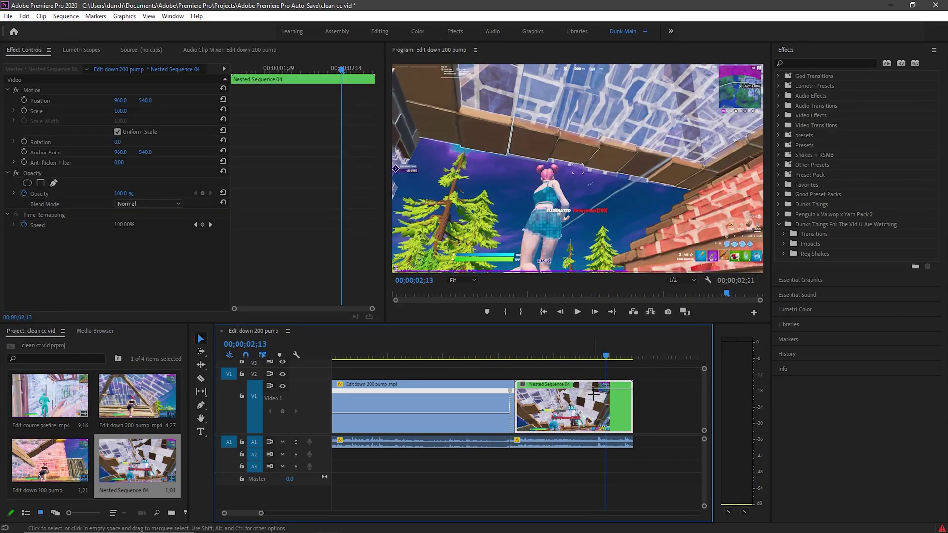
Step: Browse the Transitions and Impacts presets in the Dunks Things For The Vid U Are Watching folder
{"action": "left_click", "coordinate": [780, 224]}
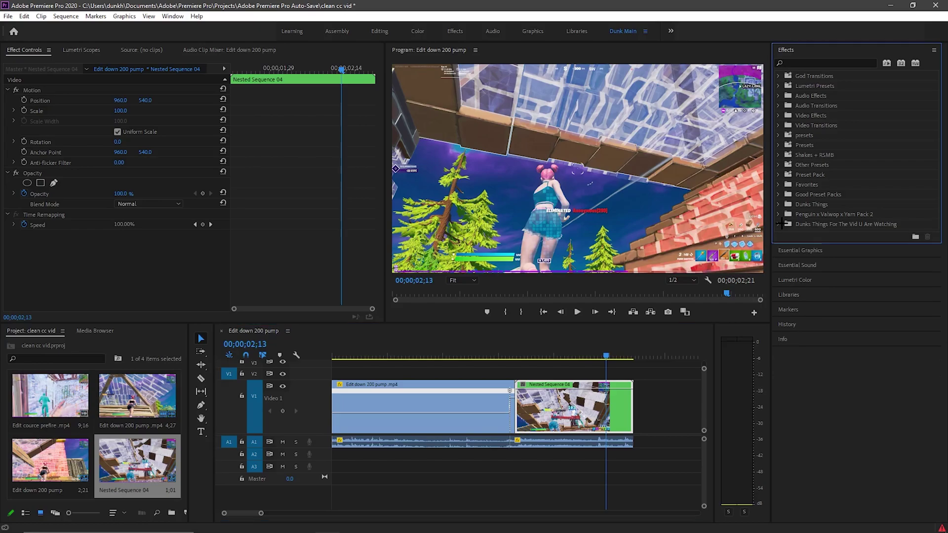
{"action": "left_click", "coordinate": [814, 225]}
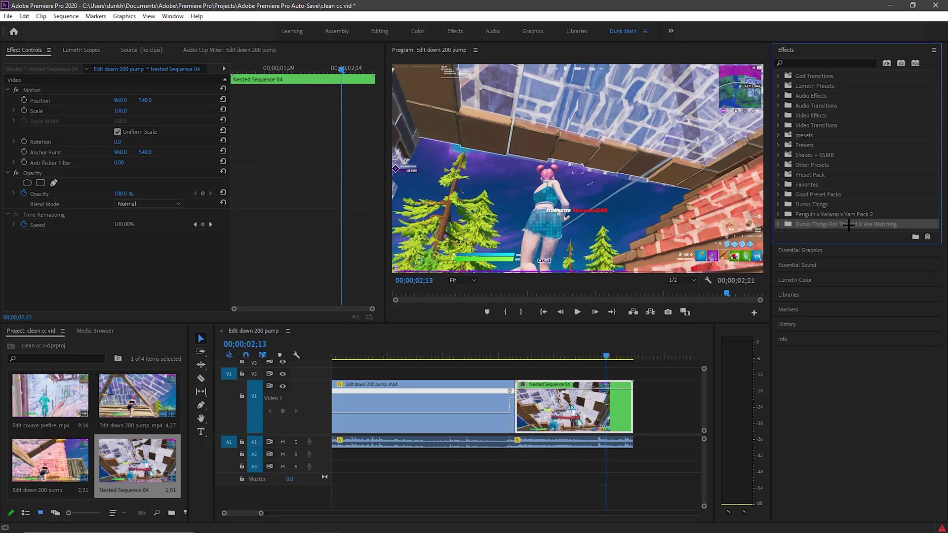
{"action": "left_click", "coordinate": [778, 225]}
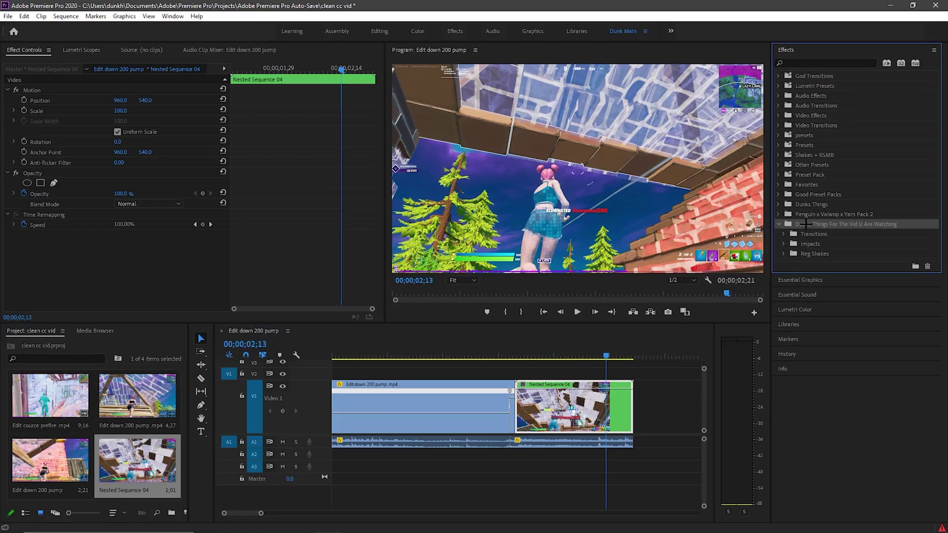
{"action": "left_click", "coordinate": [777, 224]}
{"action": "left_click", "coordinate": [780, 224]}
{"action": "left_click", "coordinate": [656, 426]}
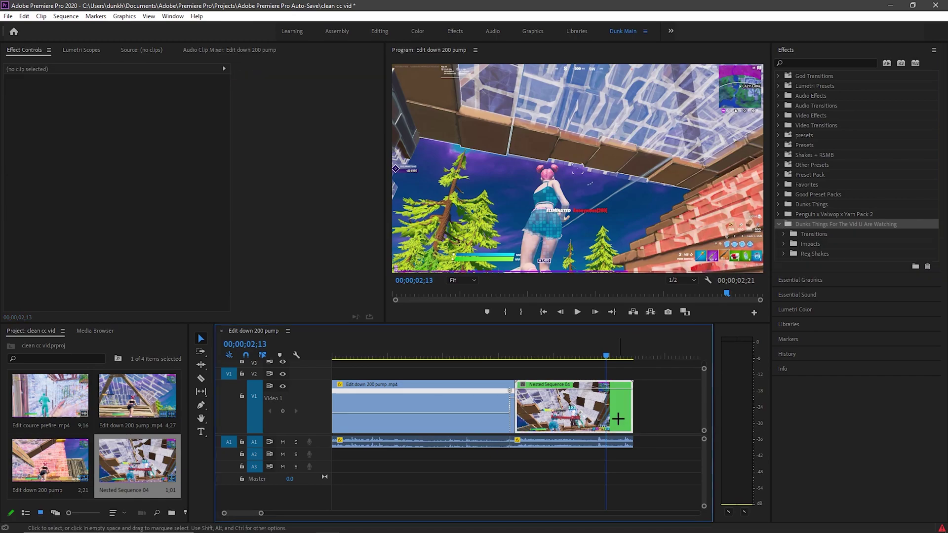
{"action": "left_click", "coordinate": [782, 234]}
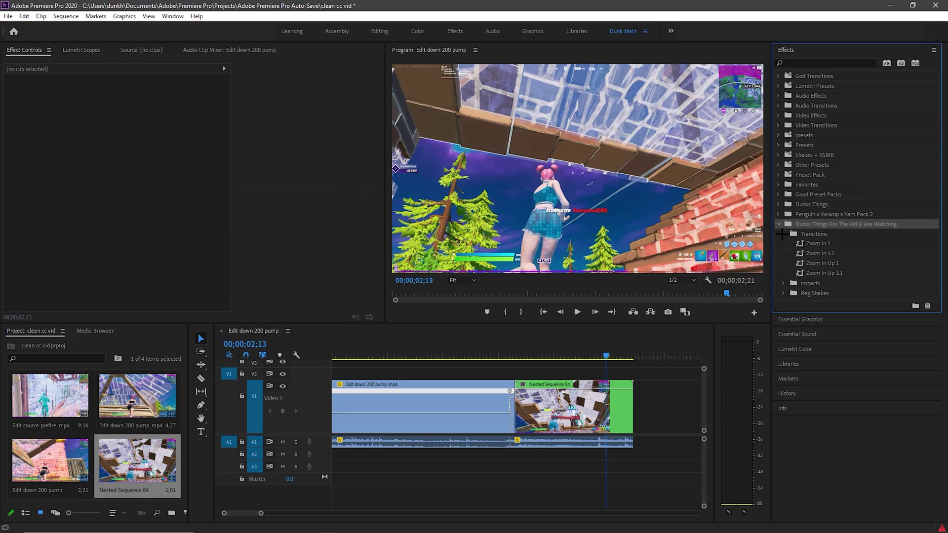
{"action": "left_click", "coordinate": [834, 253]}
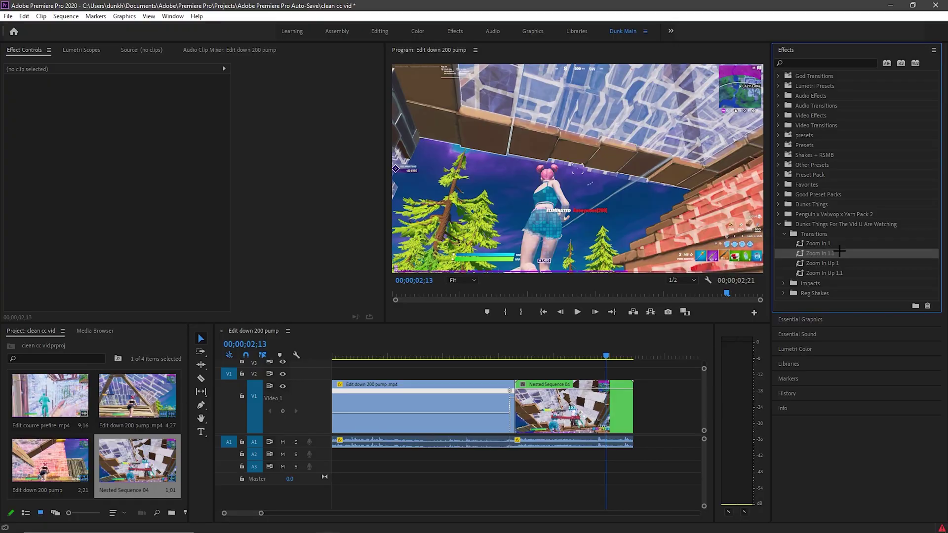
{"action": "left_click", "coordinate": [836, 263]}
{"action": "left_click", "coordinate": [835, 273]}
{"action": "left_click", "coordinate": [784, 233]}
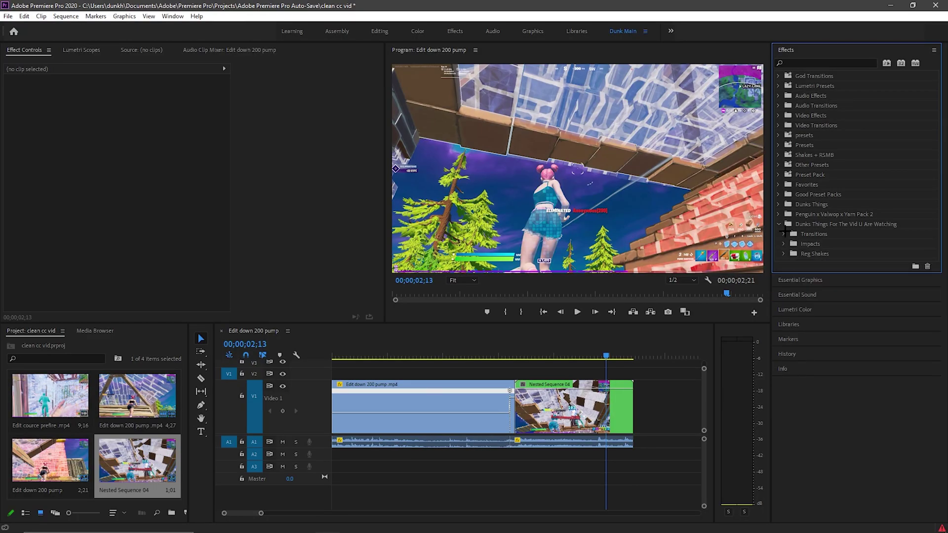
{"action": "left_click", "coordinate": [784, 244]}
{"action": "left_click", "coordinate": [784, 244]}
Step: Try the Main Reg Shake preset on the nested clip, play it back and undo it
{"action": "left_click", "coordinate": [784, 254]}
{"action": "left_click", "coordinate": [811, 264]}
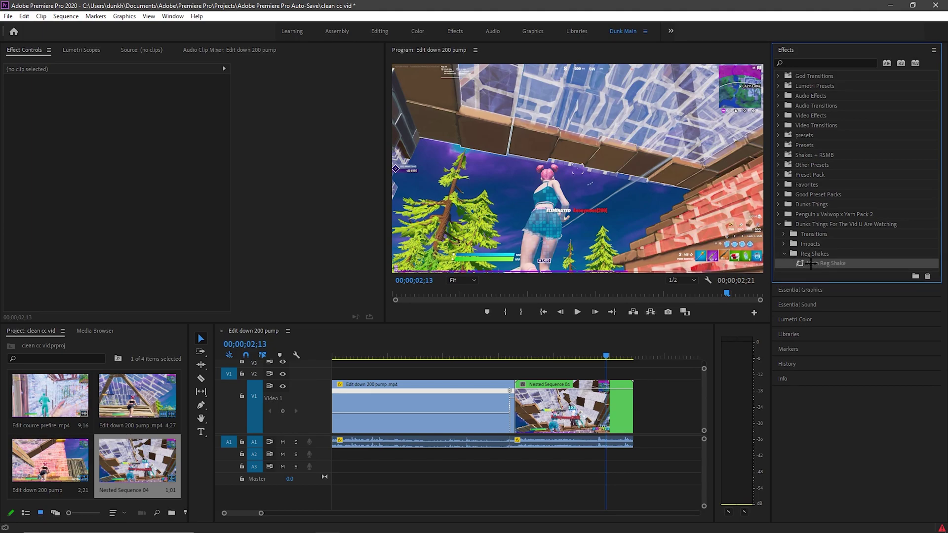
{"action": "left_click_drag", "start_coordinate": [755, 299], "coordinate": [591, 411]}
{"action": "left_click_drag", "start_coordinate": [606, 355], "coordinate": [534, 346]}
{"action": "key", "text": "space"}
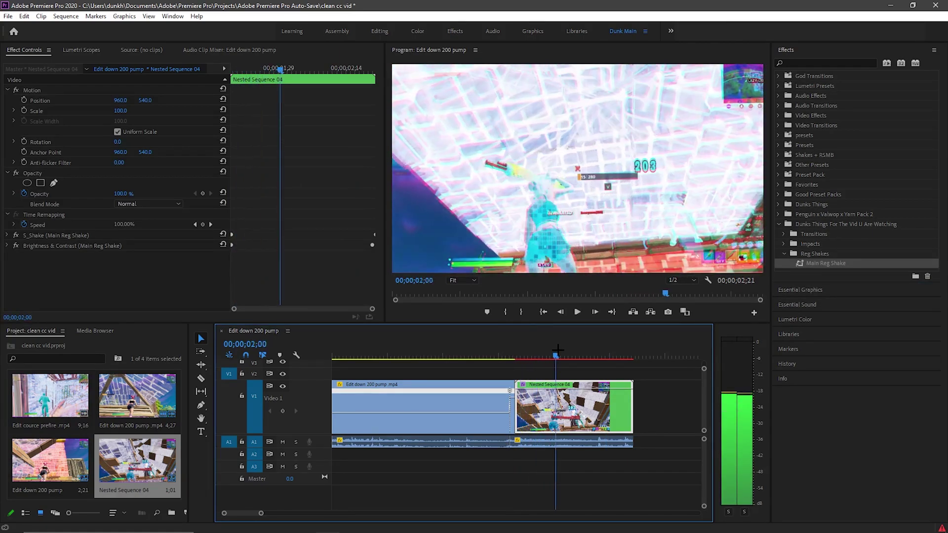
{"action": "key", "text": "space"}
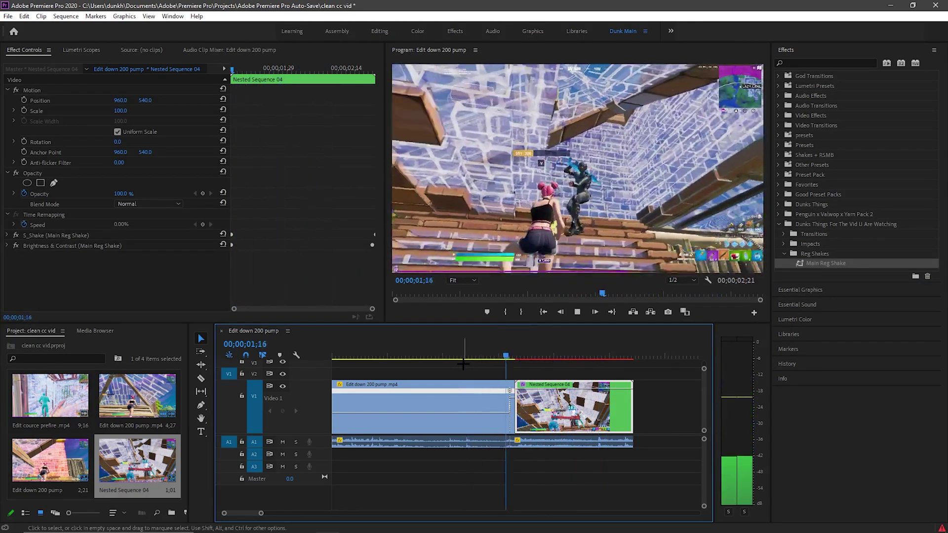
{"action": "left_click", "coordinate": [563, 355]}
{"action": "key", "text": "ctrl+z"}
Step: Apply the X & Y Impact preset to the nested clip and play back the shot
{"action": "left_click", "coordinate": [783, 254]}
{"action": "left_click", "coordinate": [784, 243]}
{"action": "left_click_drag", "start_coordinate": [839, 253], "coordinate": [560, 410]}
{"action": "left_click", "coordinate": [483, 355]}
{"action": "left_click_drag", "start_coordinate": [486, 344], "coordinate": [540, 346]}
{"action": "key", "text": "space"}
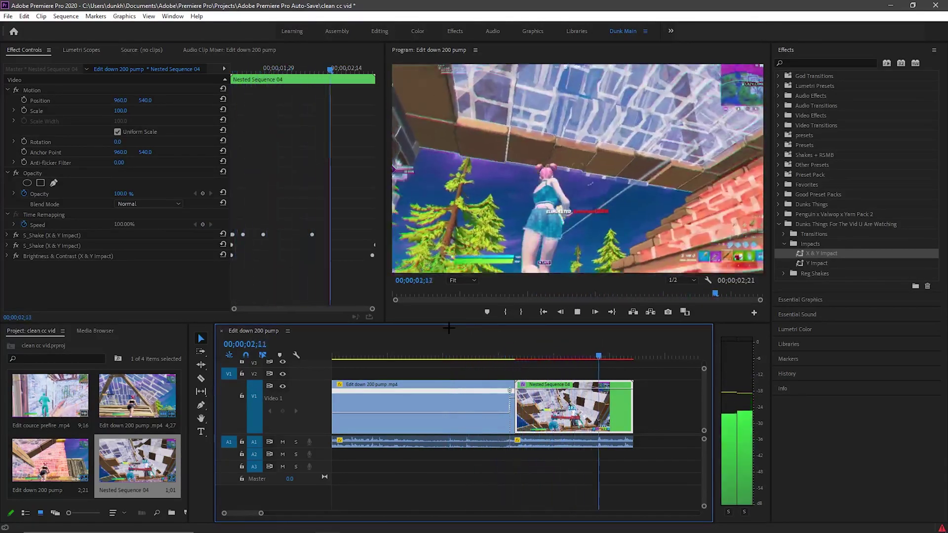
Step: Examine the Brightness & Contrast and S_Shake settings of the X & Y Impact preset on the nested clip
{"action": "left_click_drag", "start_coordinate": [513, 345], "coordinate": [537, 351]}
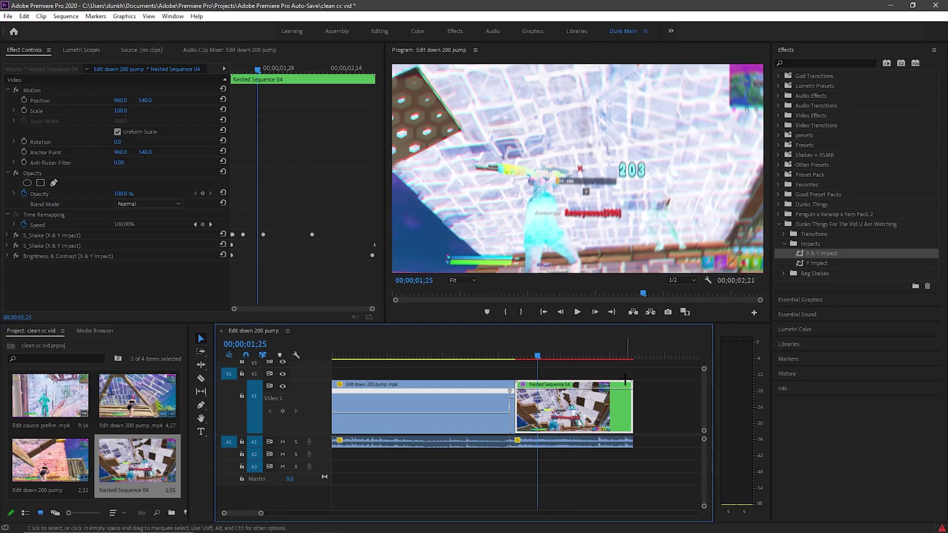
{"action": "left_click", "coordinate": [540, 375]}
{"action": "left_click", "coordinate": [621, 433]}
{"action": "left_click", "coordinate": [8, 255]}
{"action": "key", "text": "Up"}
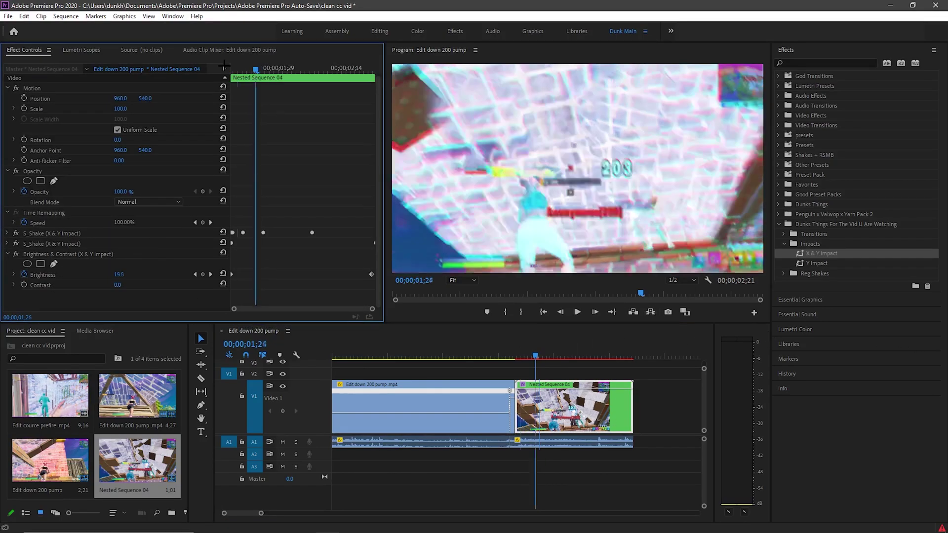
{"action": "left_click", "coordinate": [6, 233]}
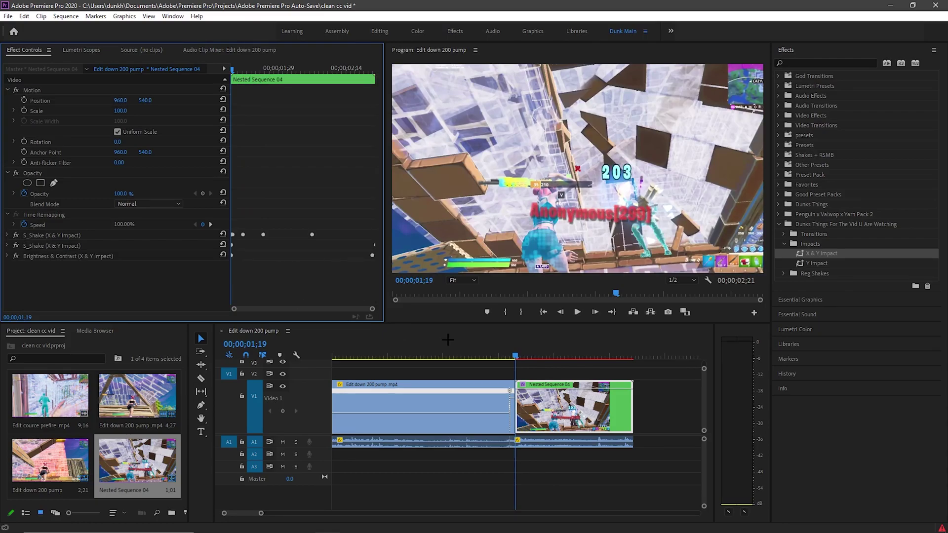
Step: Play and scrub through the frames around the cut to check how the impact shake hits on the shot
{"action": "left_click", "coordinate": [651, 405]}
{"action": "left_click", "coordinate": [531, 349]}
{"action": "key", "text": "space"}
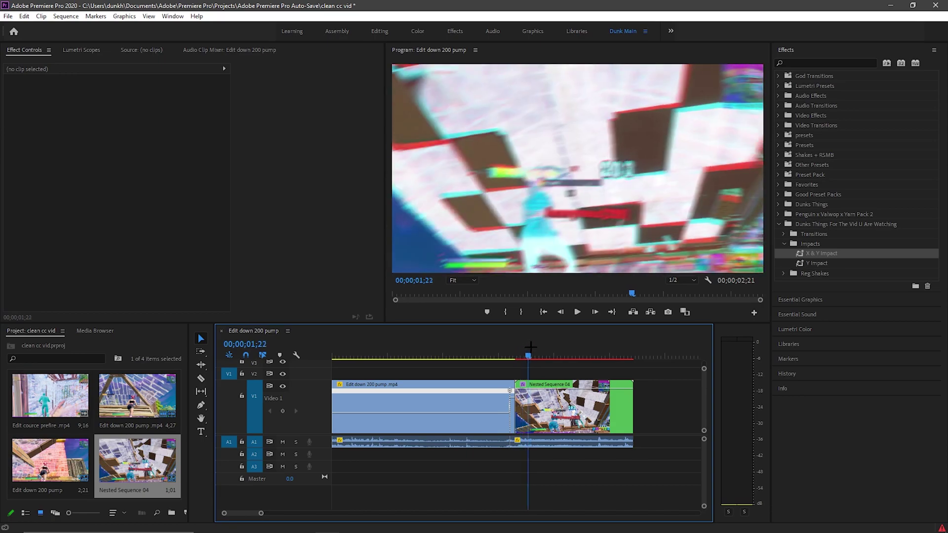
{"action": "left_click_drag", "start_coordinate": [629, 351], "coordinate": [422, 361]}
{"action": "key", "text": "minus"}
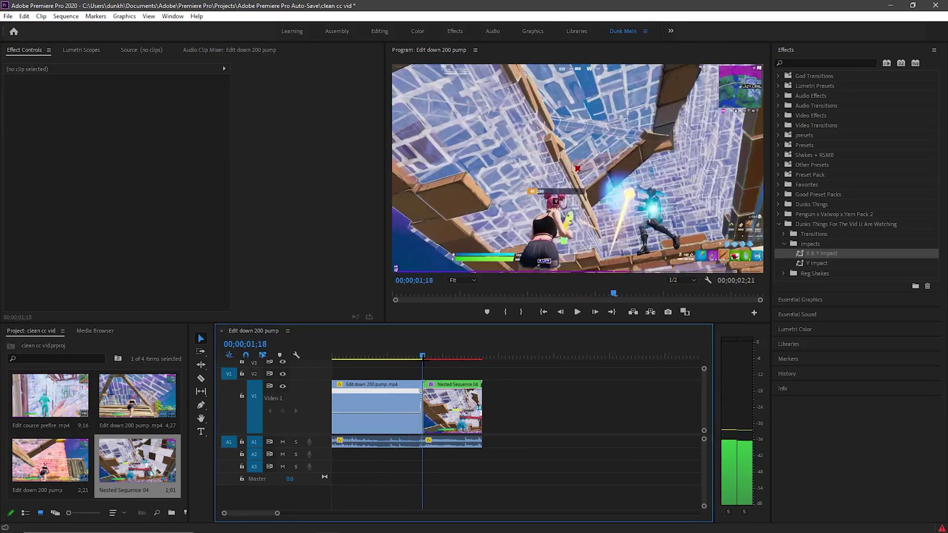
{"action": "key", "text": "equal"}
{"action": "left_click_drag", "start_coordinate": [511, 359], "coordinate": [526, 379]}
{"action": "key", "text": "Right"}
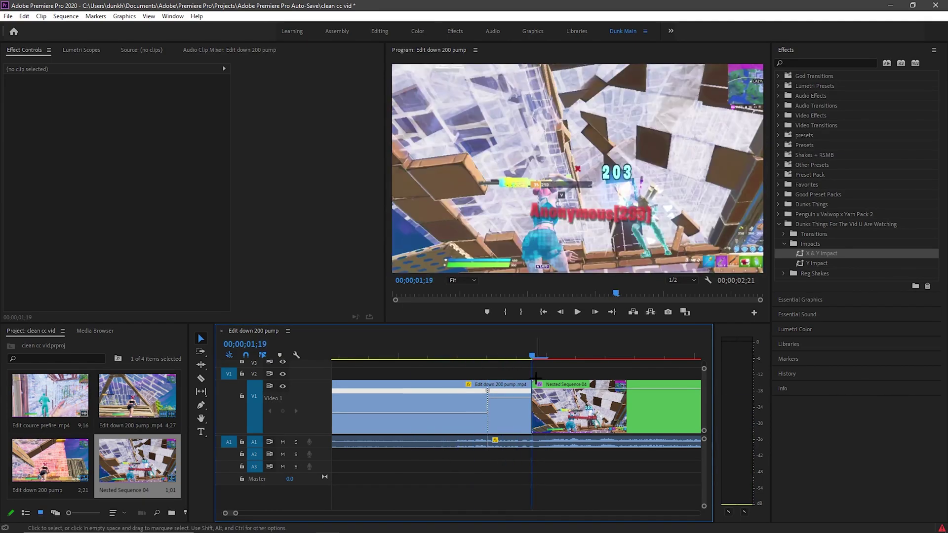
{"action": "key", "text": "minus"}
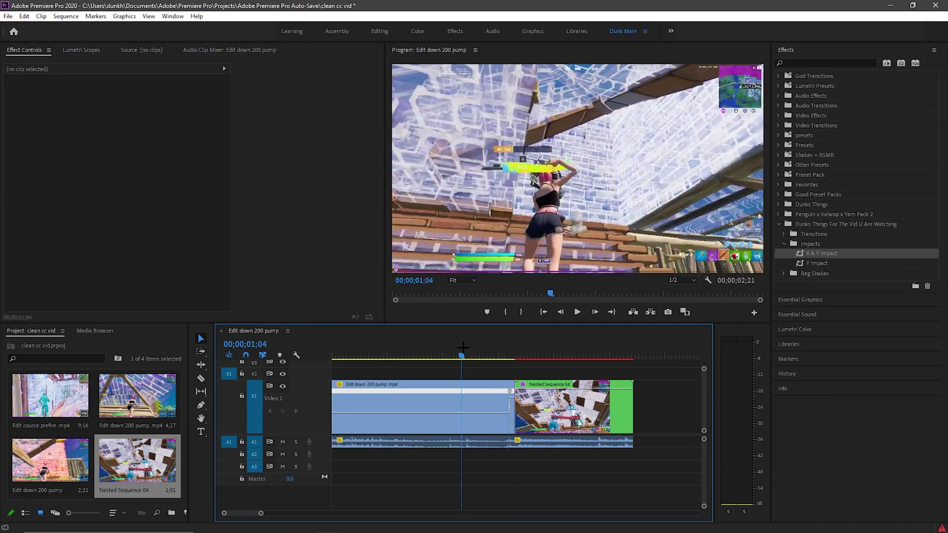
{"action": "left_click_drag", "start_coordinate": [450, 347], "coordinate": [460, 348]}
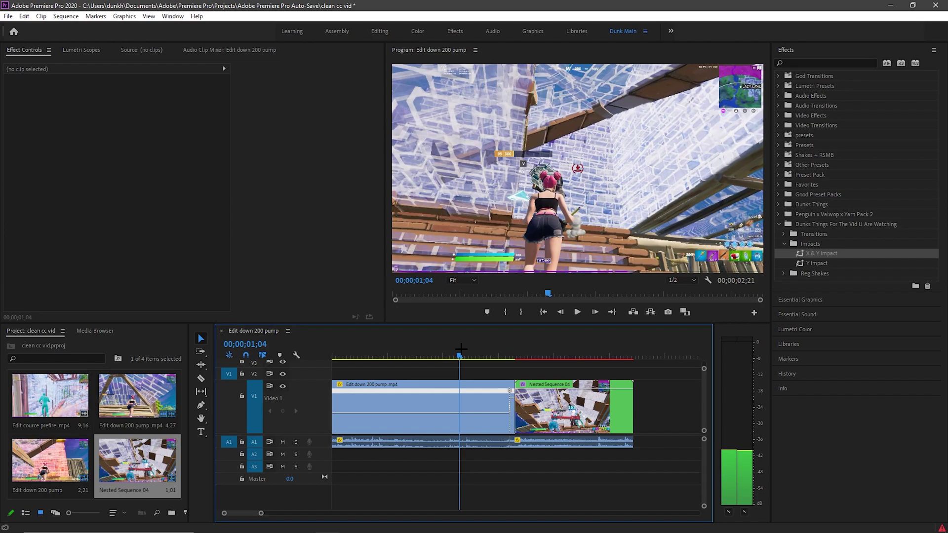
{"action": "key", "text": "space"}
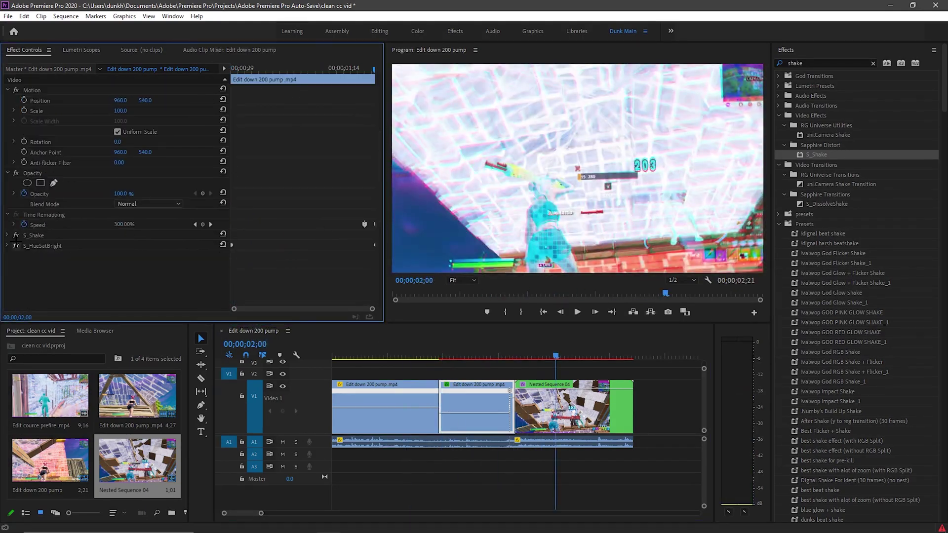
Step: Examine the S_HueSatBright settings on the middle clip and scrub through it to see how its saturation changes
{"action": "left_click", "coordinate": [138, 238]}
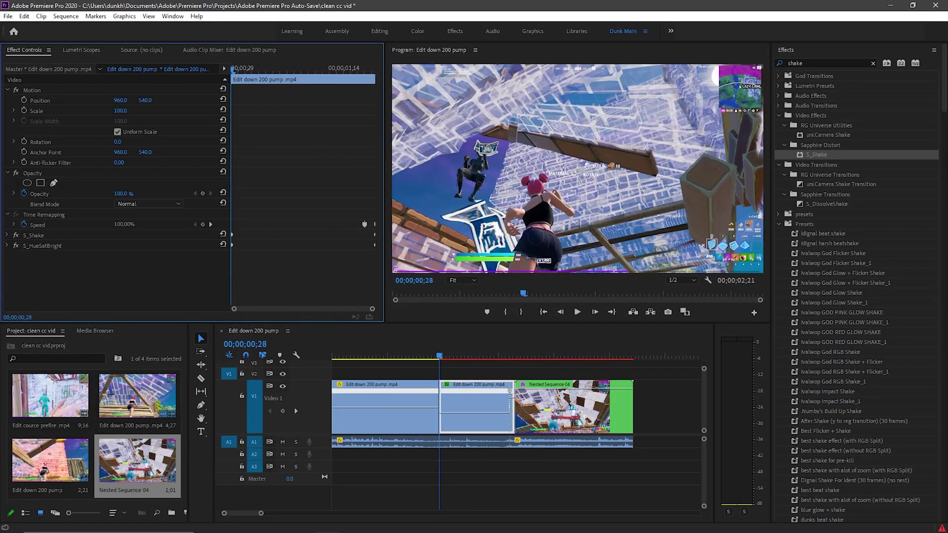
{"action": "left_click", "coordinate": [35, 236]}
{"action": "left_click", "coordinate": [39, 247]}
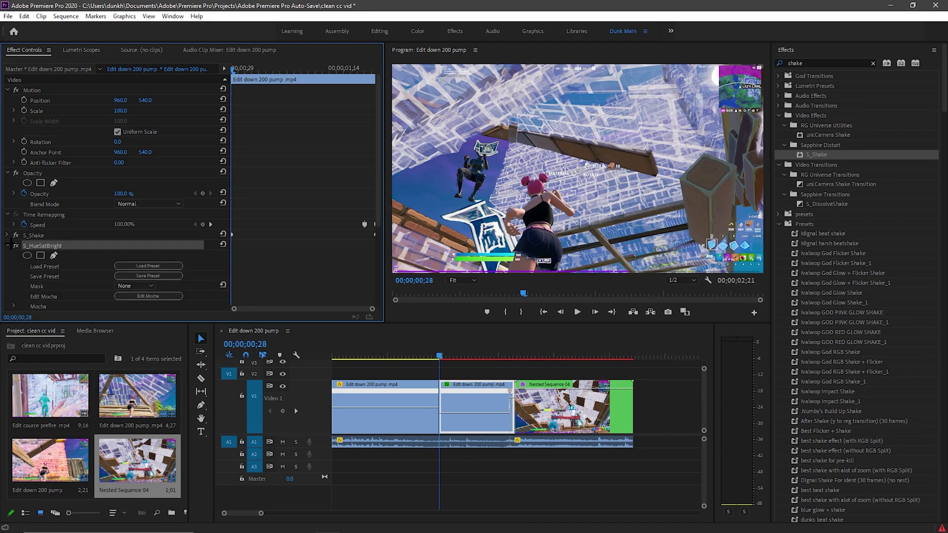
{"action": "left_click", "coordinate": [8, 245]}
{"action": "scroll", "coordinate": [194, 141], "scroll_direction": "down", "scroll_amount": 4}
{"action": "key", "text": "space"}
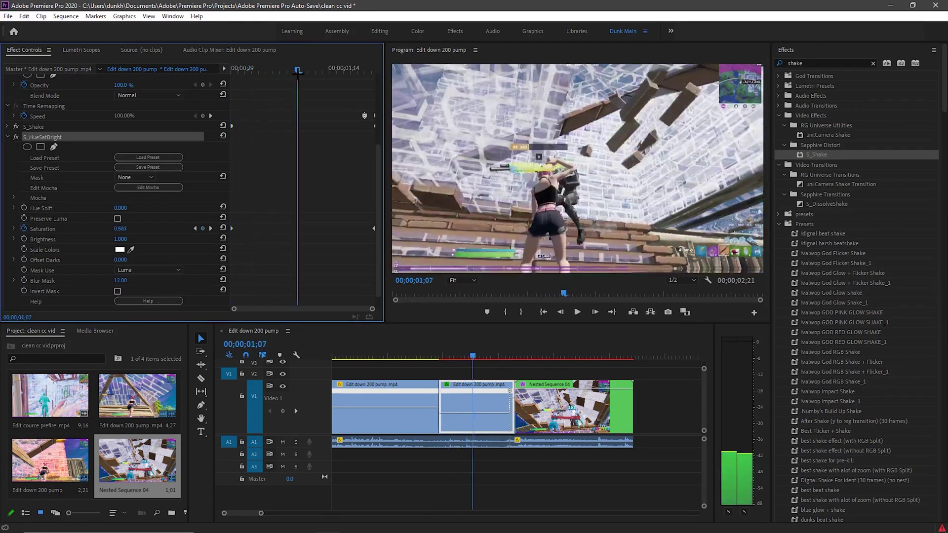
{"action": "left_click_drag", "start_coordinate": [510, 353], "coordinate": [478, 357]}
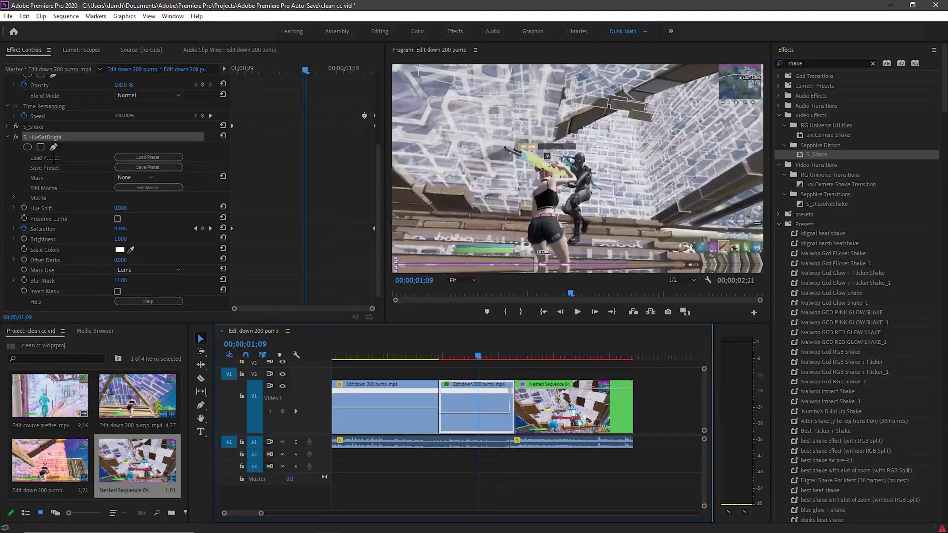
Step: Inspect the S_HueSatBright Saturation keyframe at the start of the middle clip
{"action": "left_click", "coordinate": [8, 136]}
{"action": "left_click", "coordinate": [7, 245]}
{"action": "scroll", "coordinate": [114, 249], "scroll_direction": "down", "scroll_amount": 3}
{"action": "left_click_drag", "start_coordinate": [292, 72], "coordinate": [134, 60]}
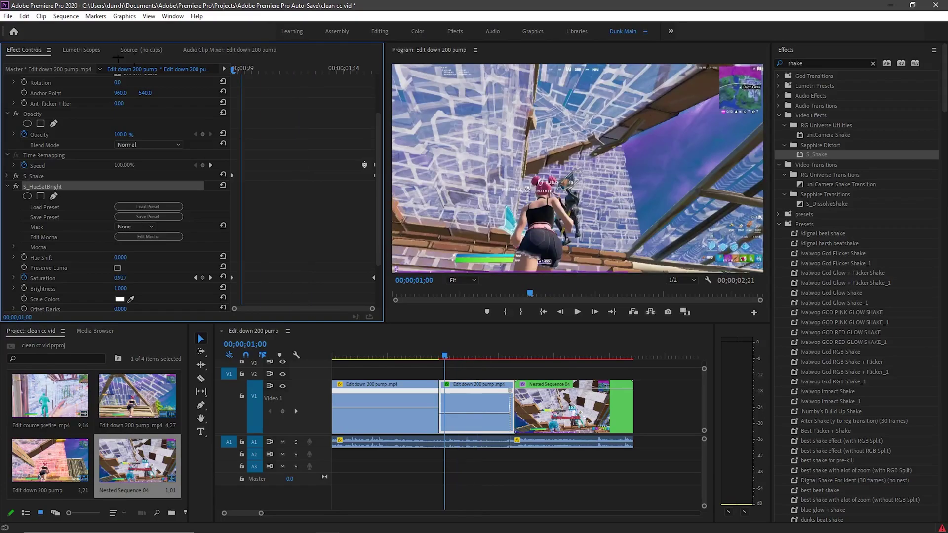
{"action": "key", "text": "Left"}
{"action": "key", "text": "Left"}
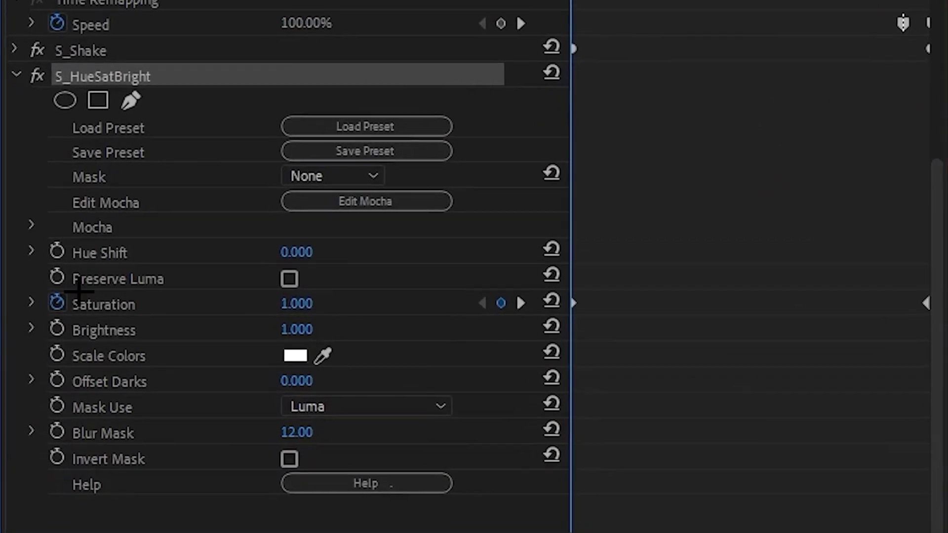
{"action": "left_click", "coordinate": [49, 279]}
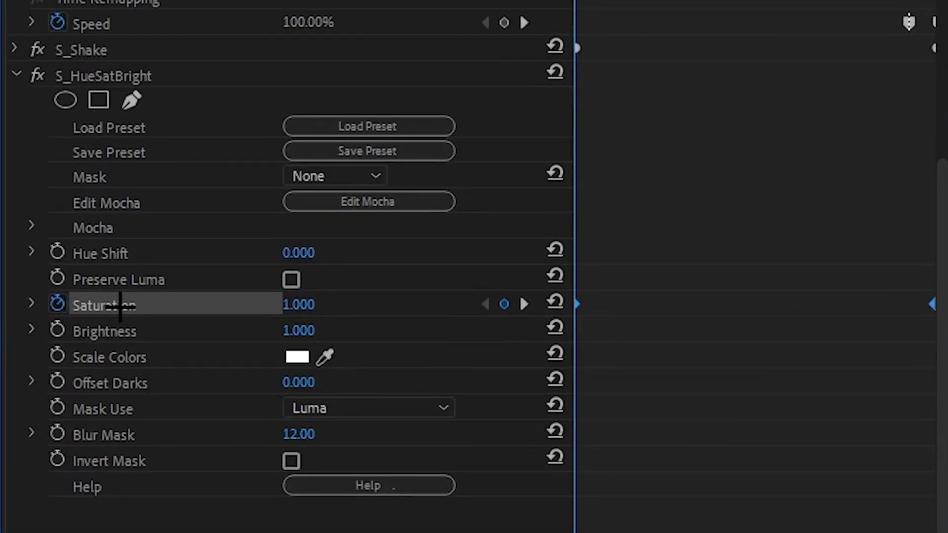
{"action": "left_click", "coordinate": [660, 281]}
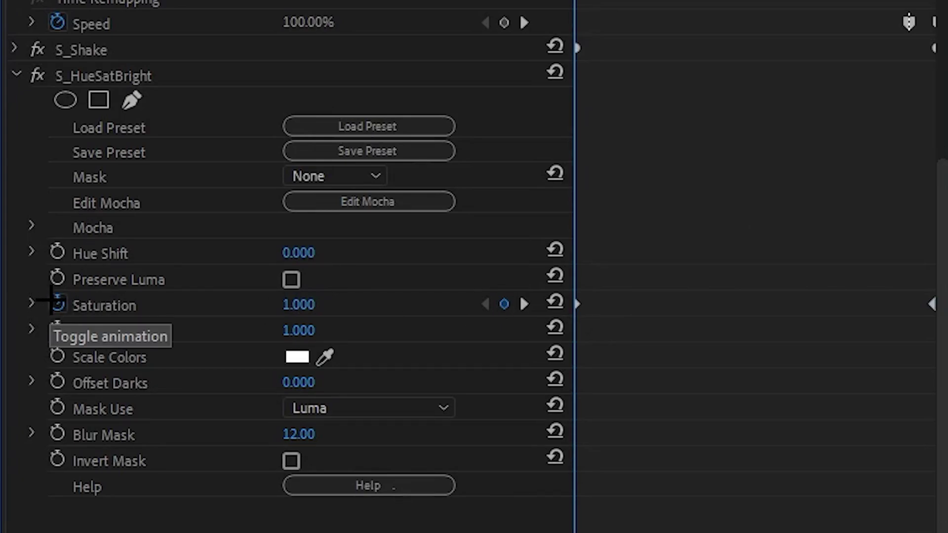
Step: Try a Saturation of -2.000 at the middle clip's end keyframe and scrub through the clip
{"action": "key", "text": "space"}
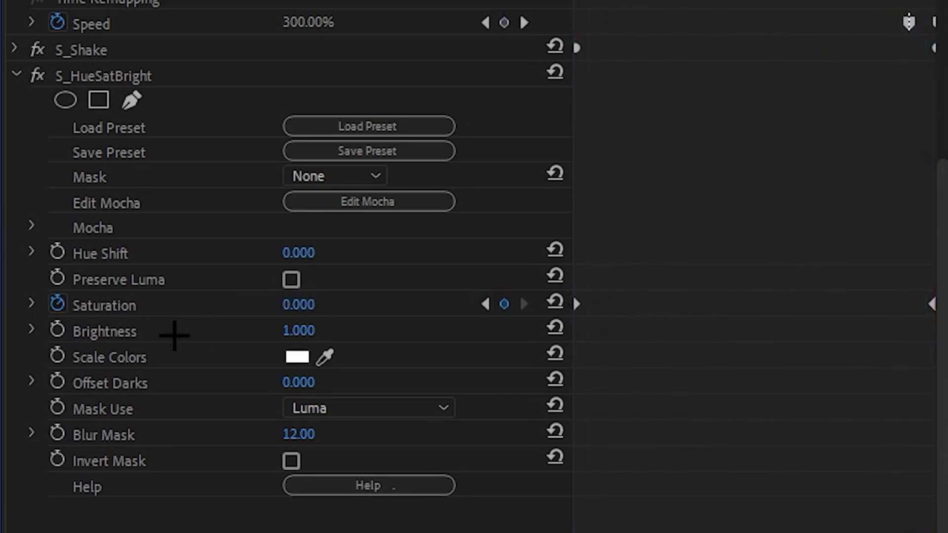
{"action": "left_click_drag", "start_coordinate": [286, 303], "coordinate": [274, 304]}
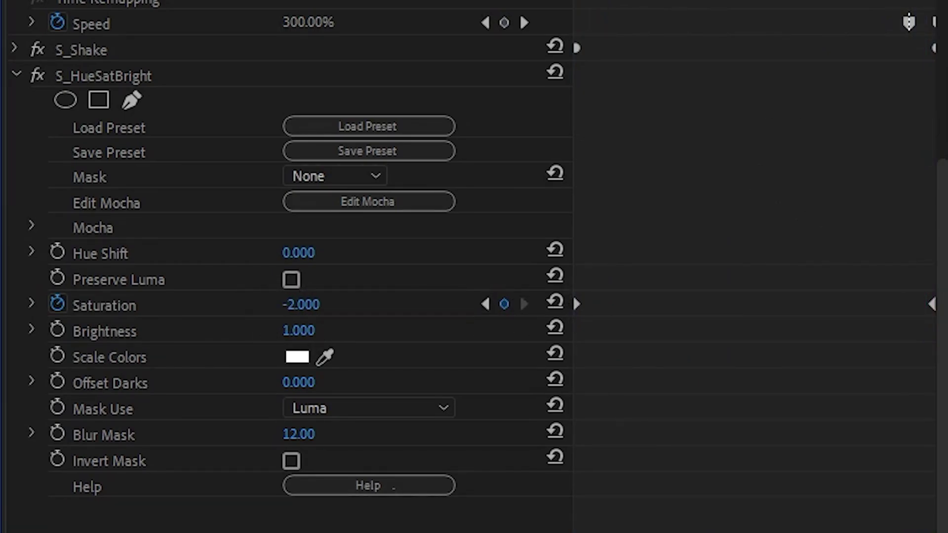
{"action": "left_click_drag", "start_coordinate": [514, 348], "coordinate": [472, 340]}
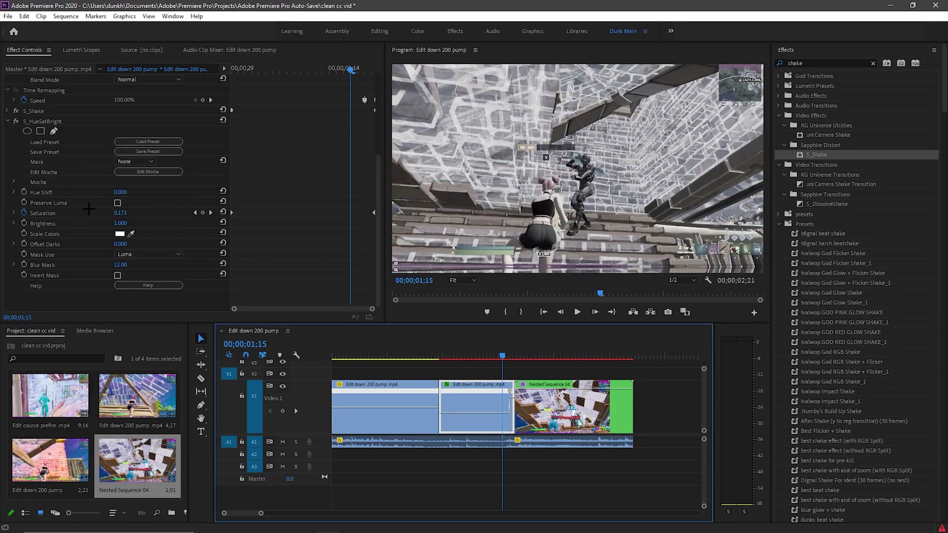
Step: Inspect the S_Shake Amplitude keyframes at the start and end of the middle clip
{"action": "left_click_drag", "start_coordinate": [344, 67], "coordinate": [64, 141]}
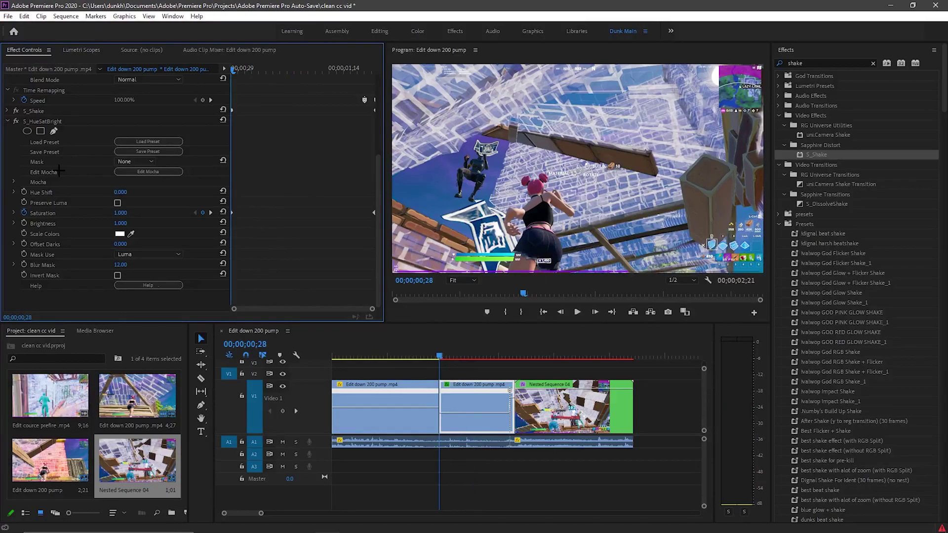
{"action": "left_click", "coordinate": [50, 120]}
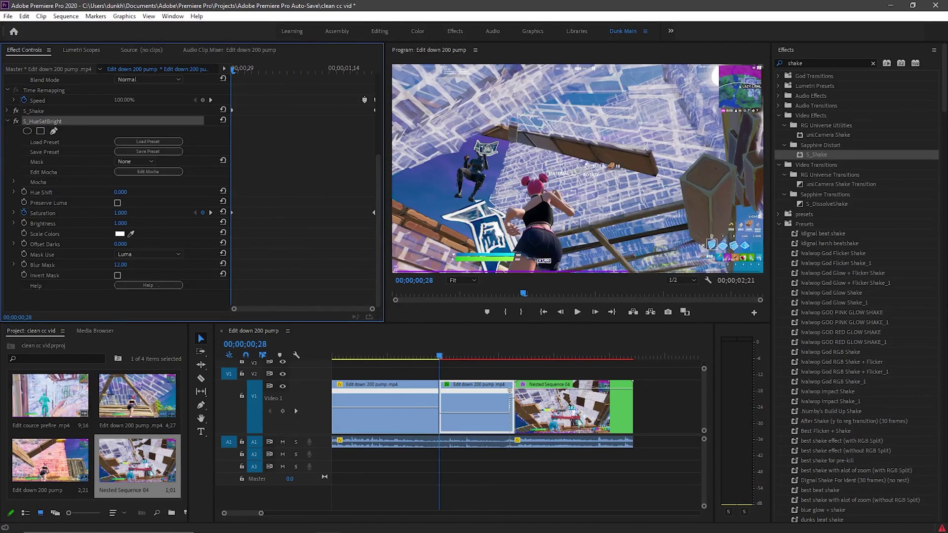
{"action": "left_click", "coordinate": [7, 121]}
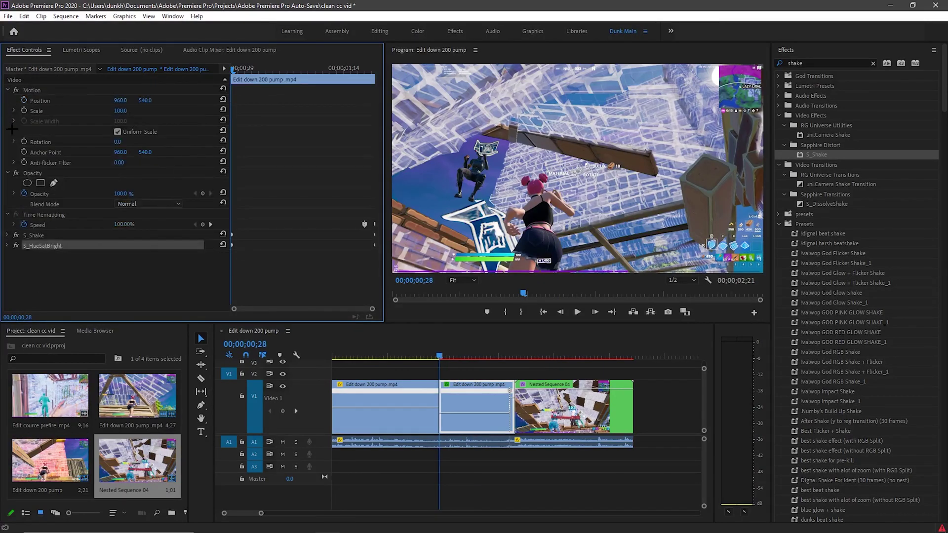
{"action": "left_click", "coordinate": [7, 234]}
{"action": "scroll", "coordinate": [105, 197], "scroll_direction": "down", "scroll_amount": 3}
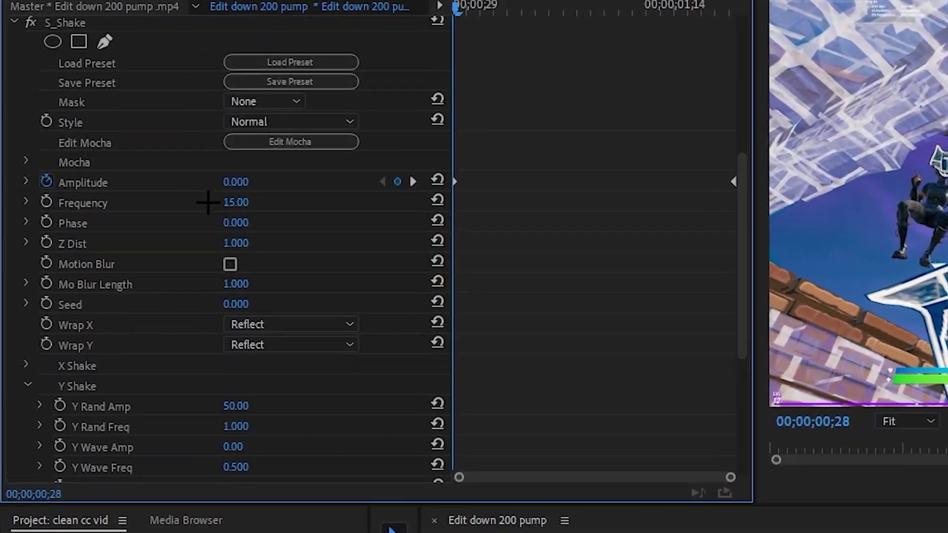
{"action": "scroll", "coordinate": [237, 212], "scroll_direction": "up", "scroll_amount": 1}
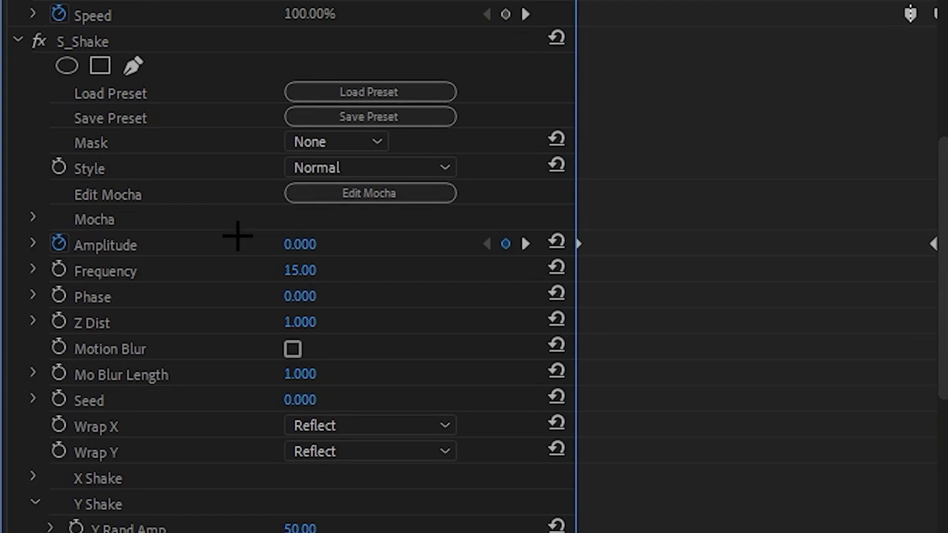
{"action": "left_click_drag", "start_coordinate": [576, 1], "coordinate": [945, 1]}
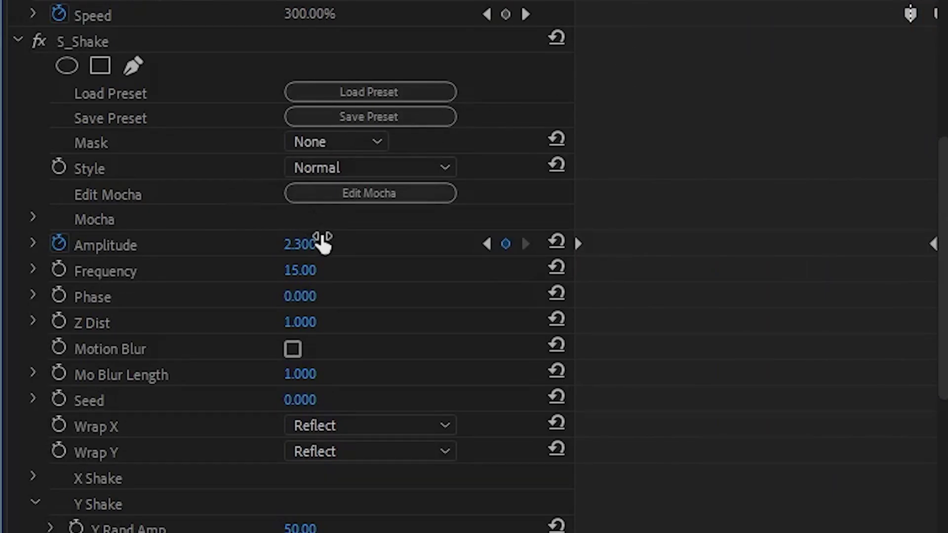
{"action": "left_click_drag", "start_coordinate": [938, 1], "coordinate": [575, 1]}
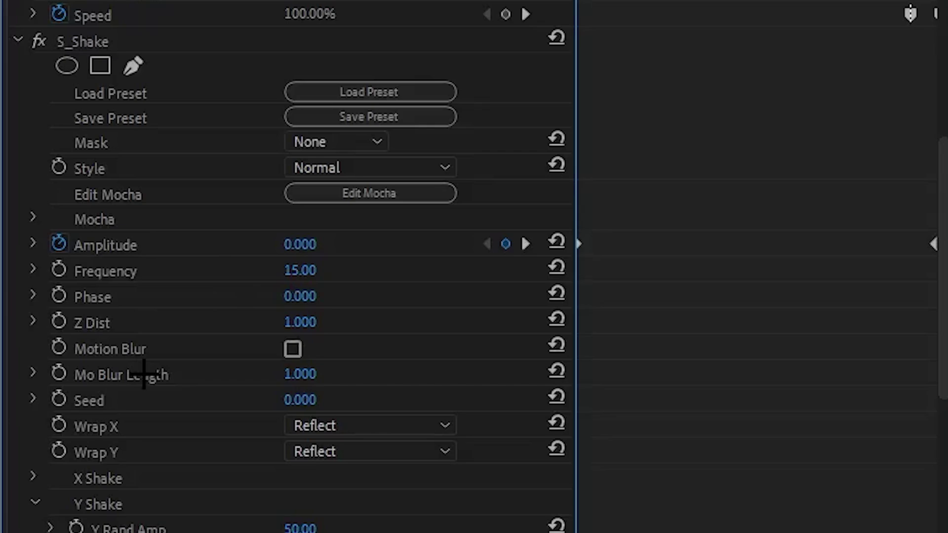
Step: Examine the X Shake and Y Shake parameter groups of the S_Shake effect on the middle clip
{"action": "scroll", "coordinate": [142, 366], "scroll_direction": "down", "scroll_amount": 5}
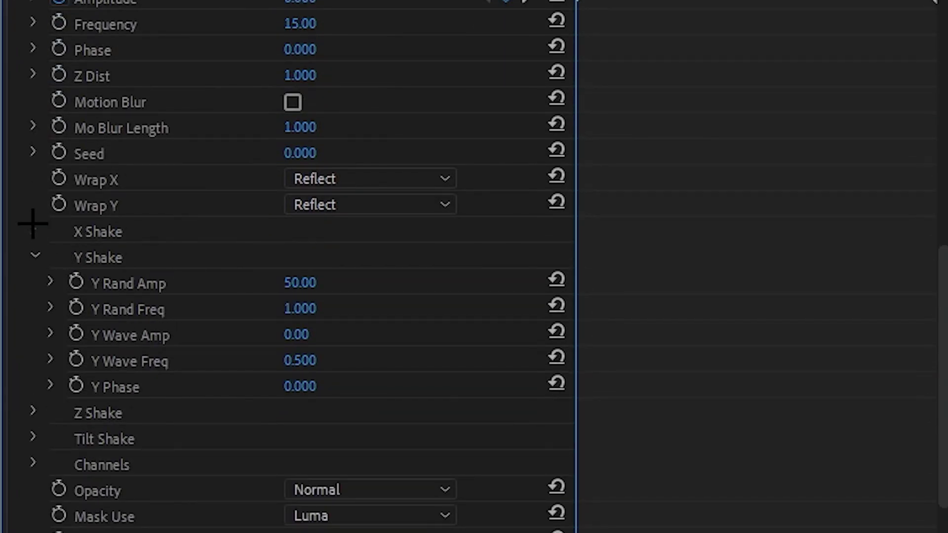
{"action": "left_click", "coordinate": [31, 228]}
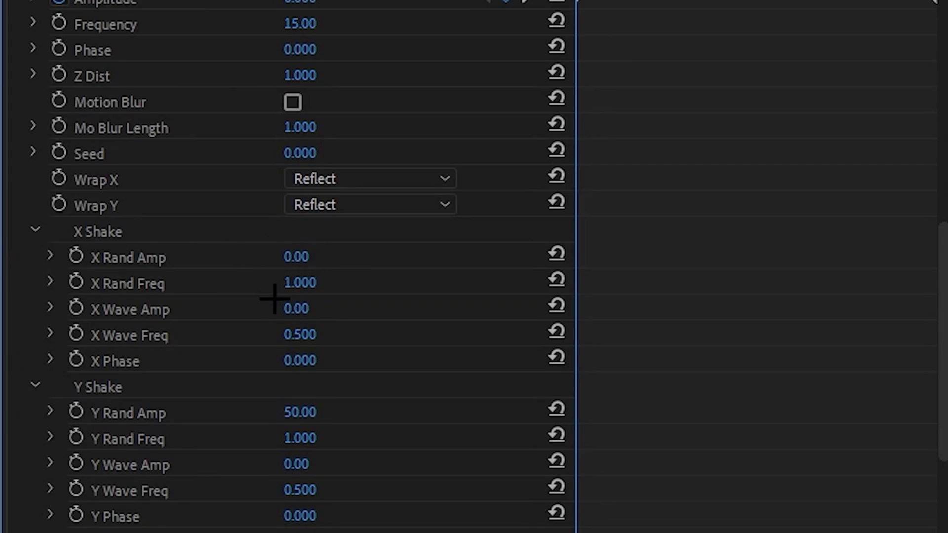
{"action": "left_click", "coordinate": [35, 229]}
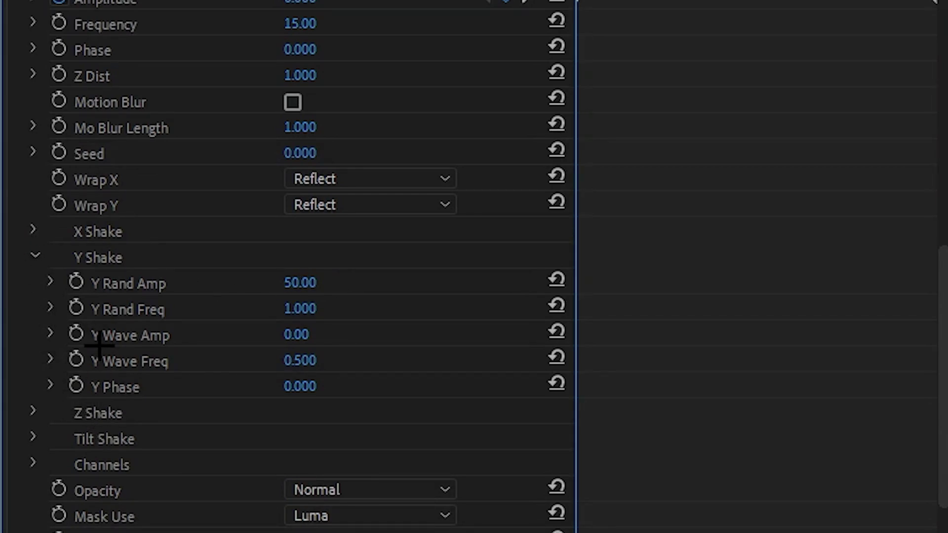
{"action": "left_click", "coordinate": [36, 254]}
{"action": "scroll", "coordinate": [63, 331], "scroll_direction": "up", "scroll_amount": 10}
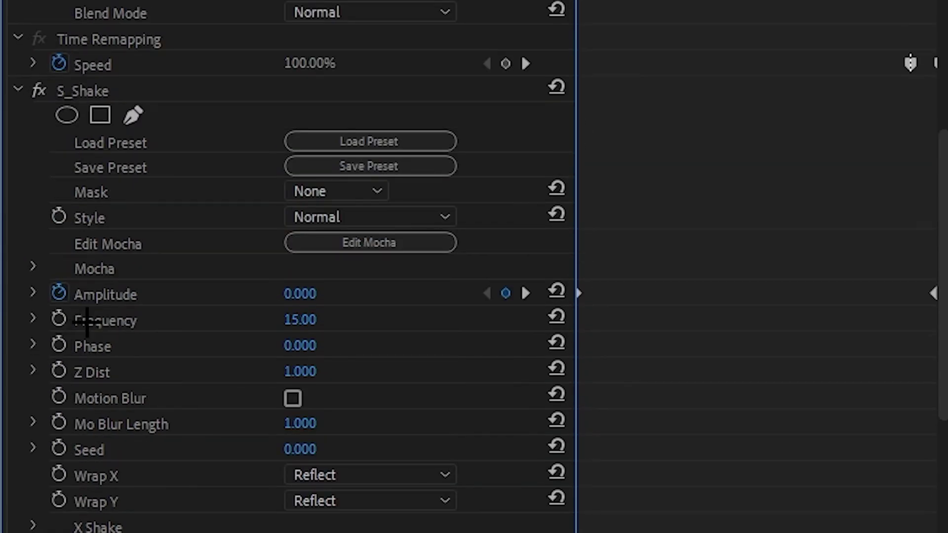
Step: Change both S_Shake Amplitude keyframes on the middle clip from linear to a smooth Bezier interpolation
{"action": "left_click_drag", "start_coordinate": [575, 21], "coordinate": [719, 21]}
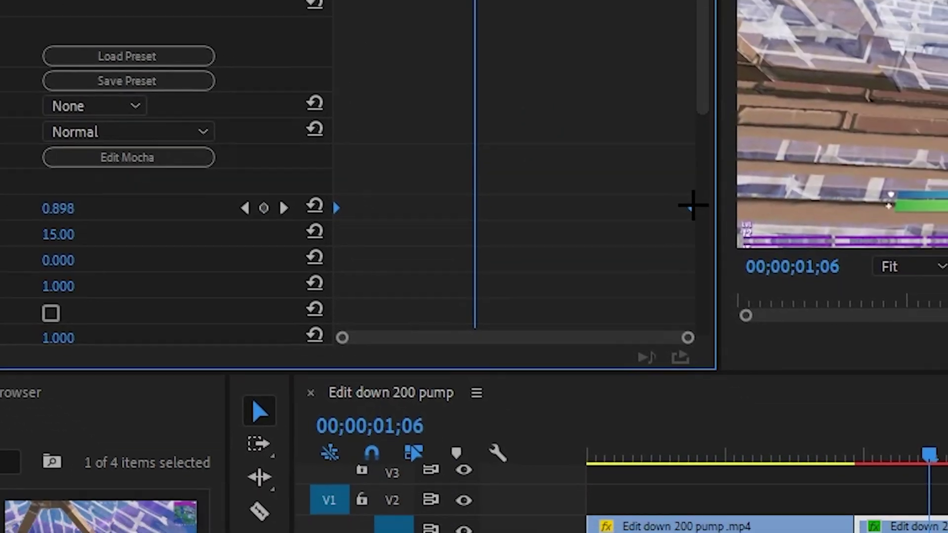
{"action": "right_click", "coordinate": [932, 440]}
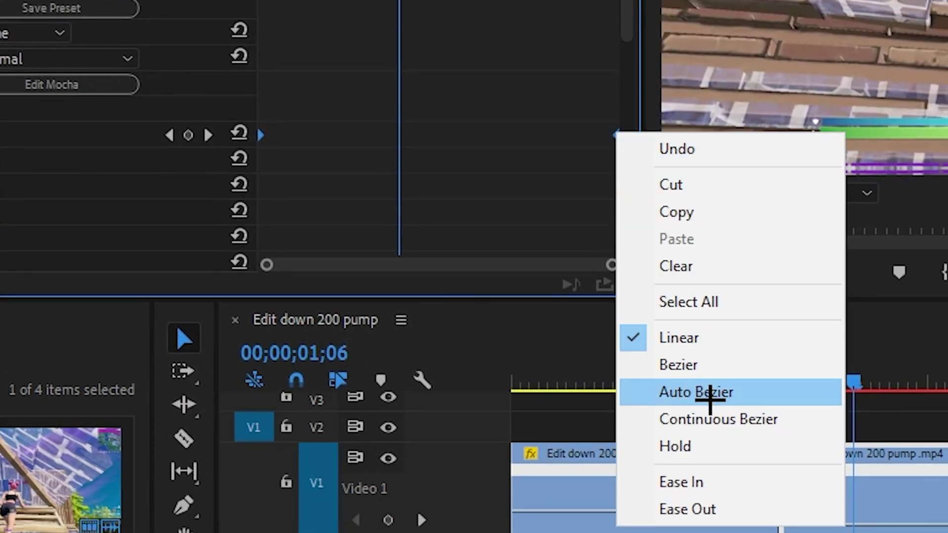
{"action": "left_click", "coordinate": [713, 393]}
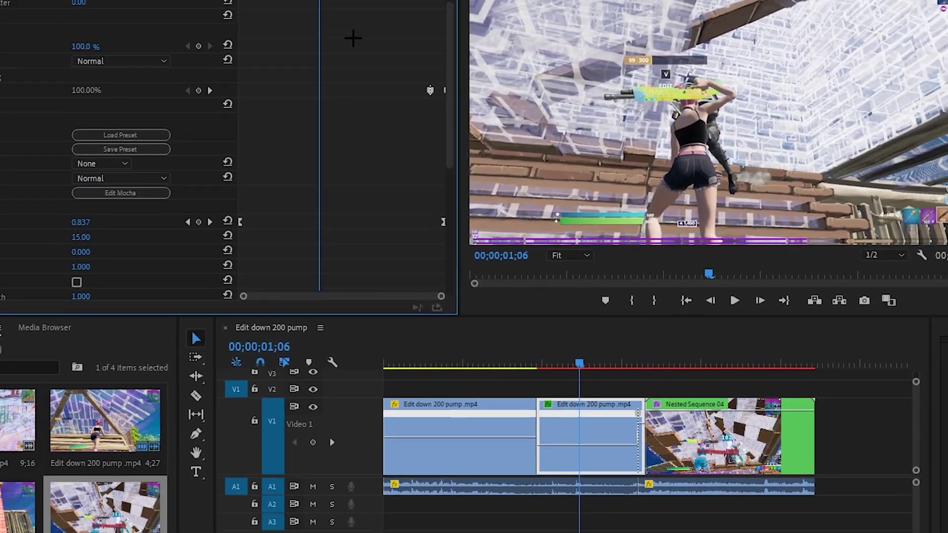
Step: Play the middle clip into the nested sequence to check the smoothed shake build-up and the impact
{"action": "key", "text": "space"}
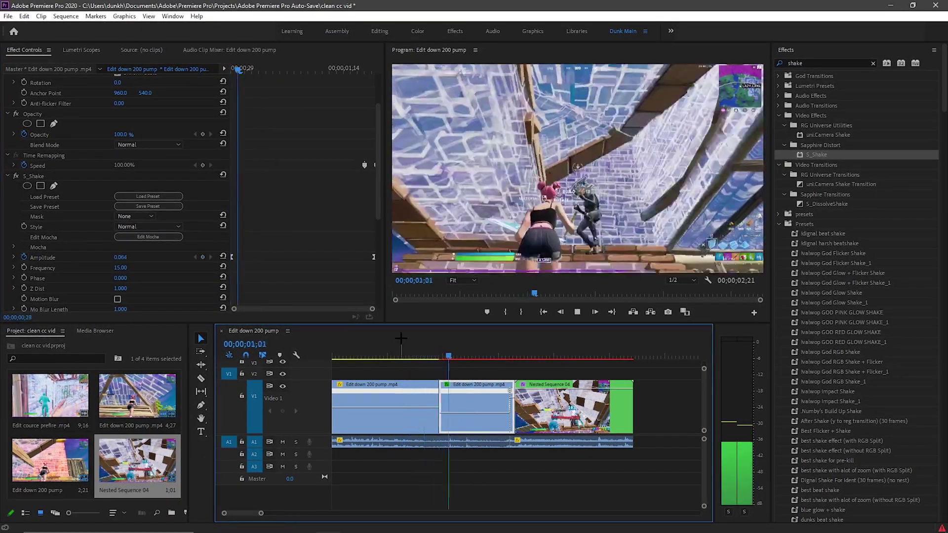
{"action": "key", "text": "space"}
{"action": "left_click_drag", "start_coordinate": [557, 350], "coordinate": [447, 323]}
{"action": "key", "text": "space"}
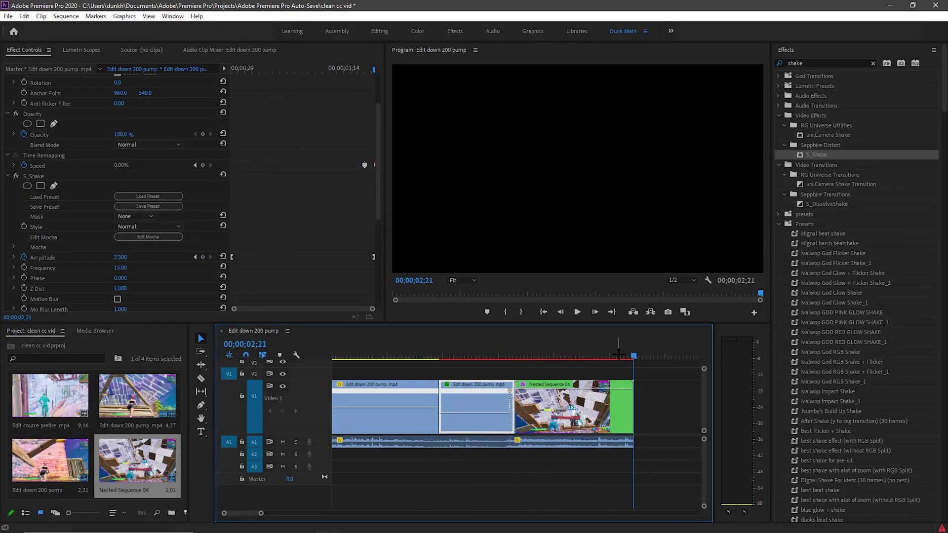
Step: Add the clip "Edit cource prefire.mp4" to the sequence directly after Nested Sequence 04
{"action": "left_click_drag", "start_coordinate": [52, 402], "coordinate": [635, 354]}
{"action": "left_click", "coordinate": [641, 369]}
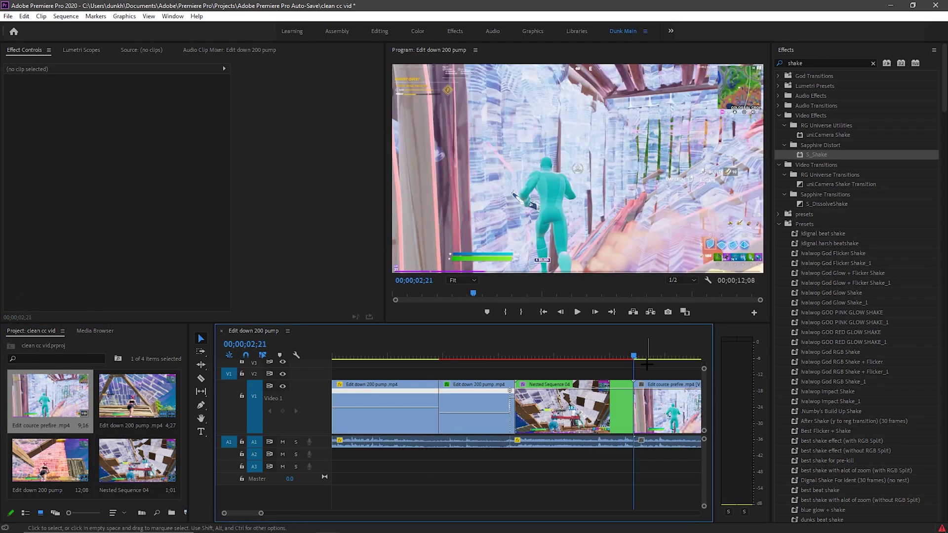
{"action": "key", "text": "minus"}
{"action": "key", "text": "minus"}
Step: Unlink the new clip's audio from its video and set its volume Level to -20 dB without keyframing
{"action": "left_click_drag", "start_coordinate": [417, 351], "coordinate": [447, 353]}
{"action": "right_click", "coordinate": [554, 414]}
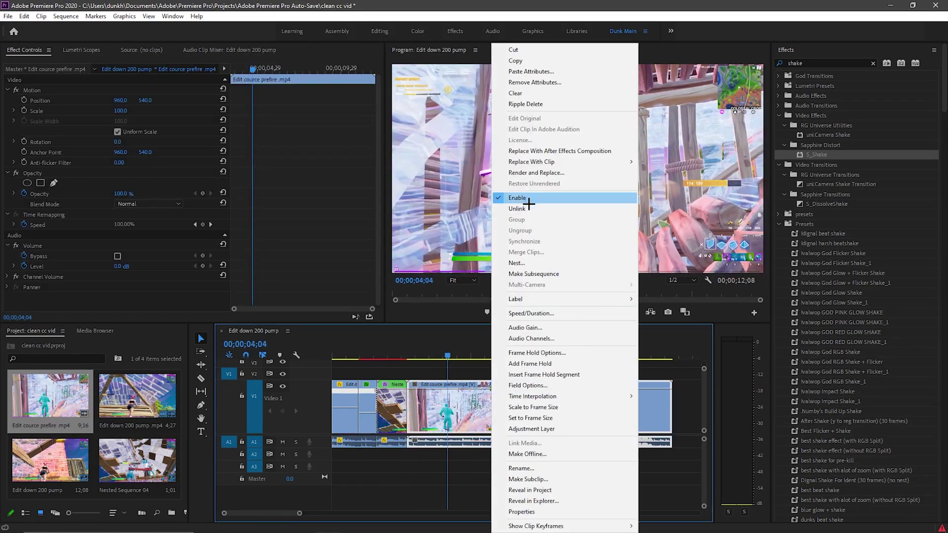
{"action": "left_click", "coordinate": [583, 208]}
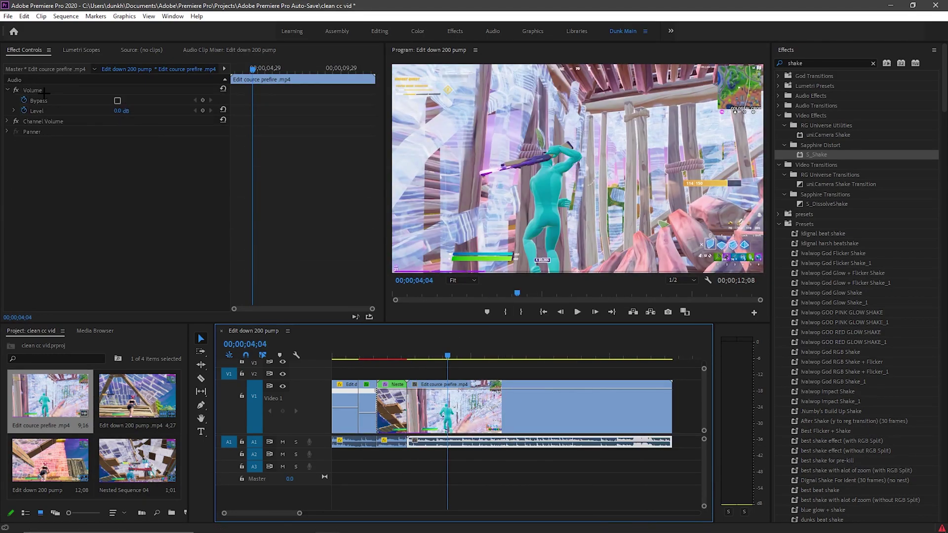
{"action": "left_click", "coordinate": [53, 110]}
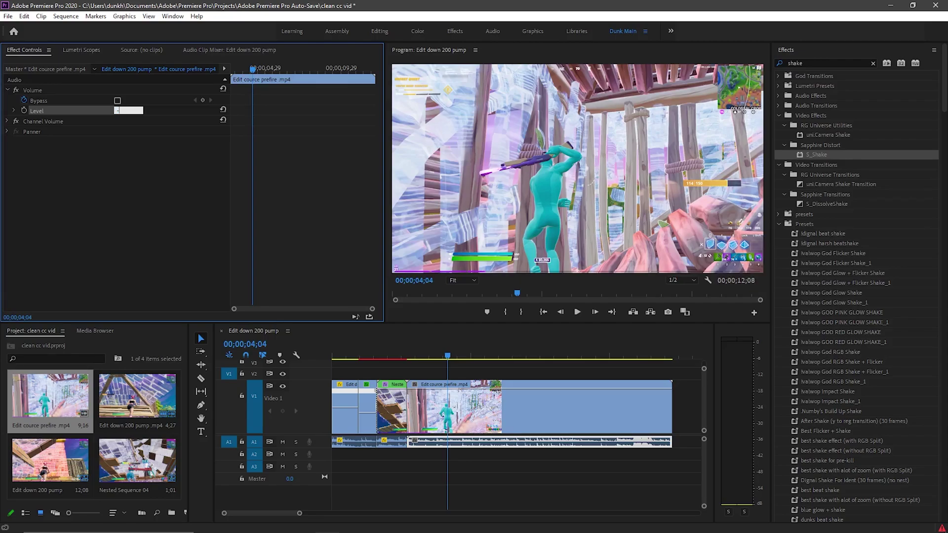
Step: Trim the start of the new clip's video and audio to 00;00;06;03
{"action": "left_click_drag", "start_coordinate": [447, 355], "coordinate": [504, 352]}
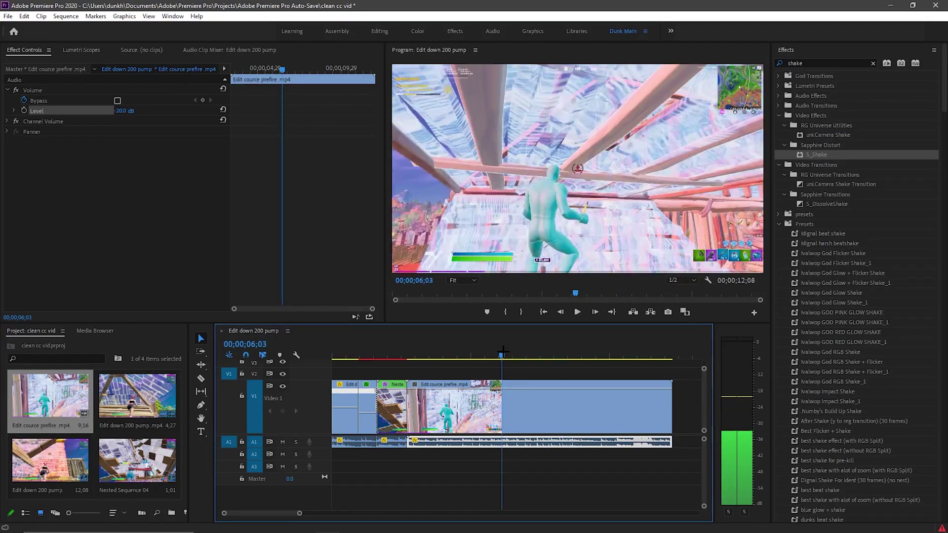
{"action": "left_click_drag", "start_coordinate": [408, 390], "coordinate": [500, 390]}
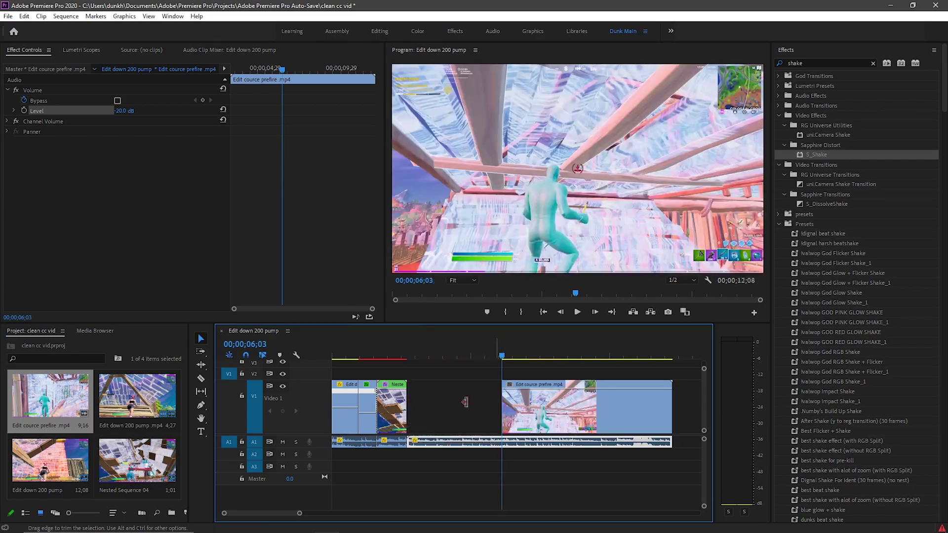
{"action": "left_click_drag", "start_coordinate": [411, 440], "coordinate": [501, 440]}
Step: Play through the kill and trim the end of the new clip's video and audio to 00;00;11;13
{"action": "key", "text": "space"}
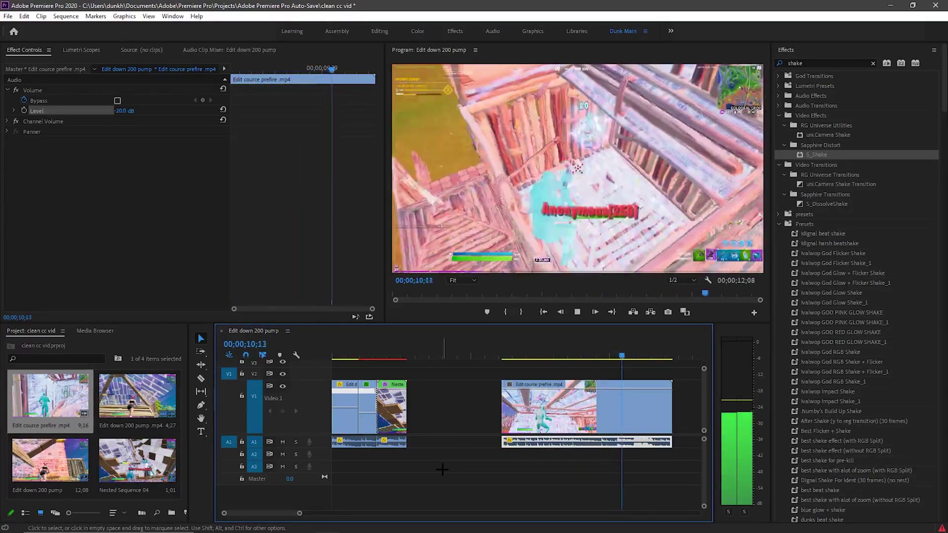
{"action": "key", "text": "space"}
{"action": "left_click_drag", "start_coordinate": [671, 420], "coordinate": [651, 439]}
{"action": "left_click", "coordinate": [673, 423]}
Step: Move the trimmed video and audio together against the end of Nested Sequence 04 to close the gap
{"action": "left_click_drag", "start_coordinate": [685, 395], "coordinate": [577, 450]}
{"action": "left_click_drag", "start_coordinate": [562, 394], "coordinate": [467, 393]}
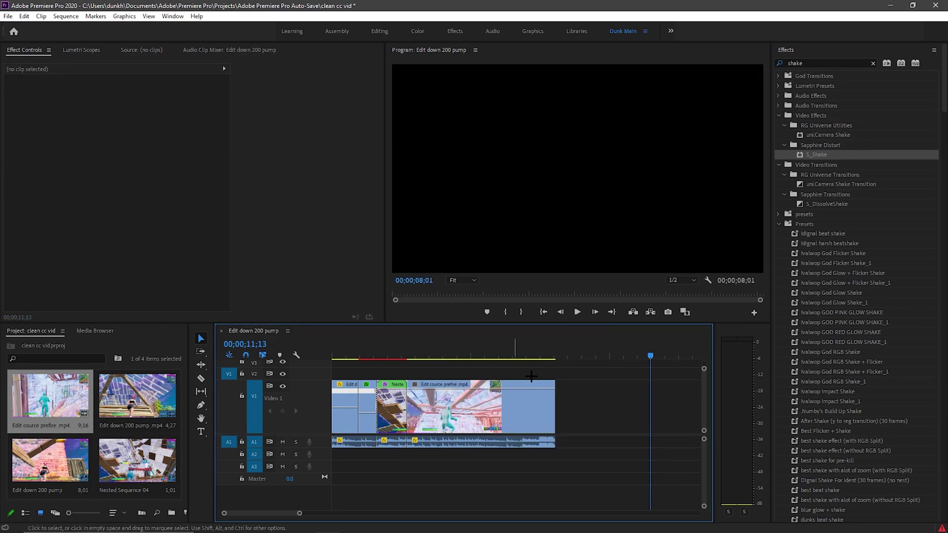
{"action": "left_click_drag", "start_coordinate": [622, 386], "coordinate": [438, 422]}
{"action": "left_click", "coordinate": [622, 398]}
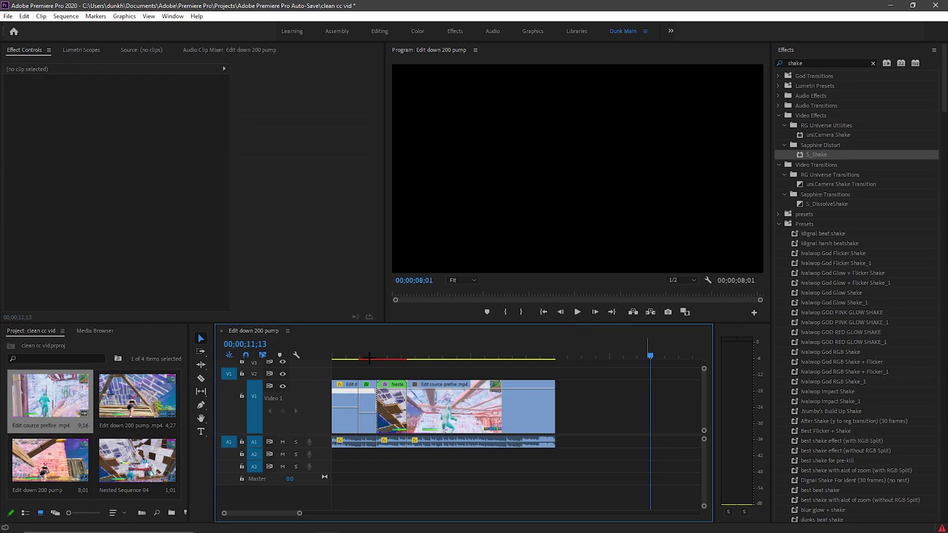
{"action": "left_click_drag", "start_coordinate": [651, 353], "coordinate": [428, 345]}
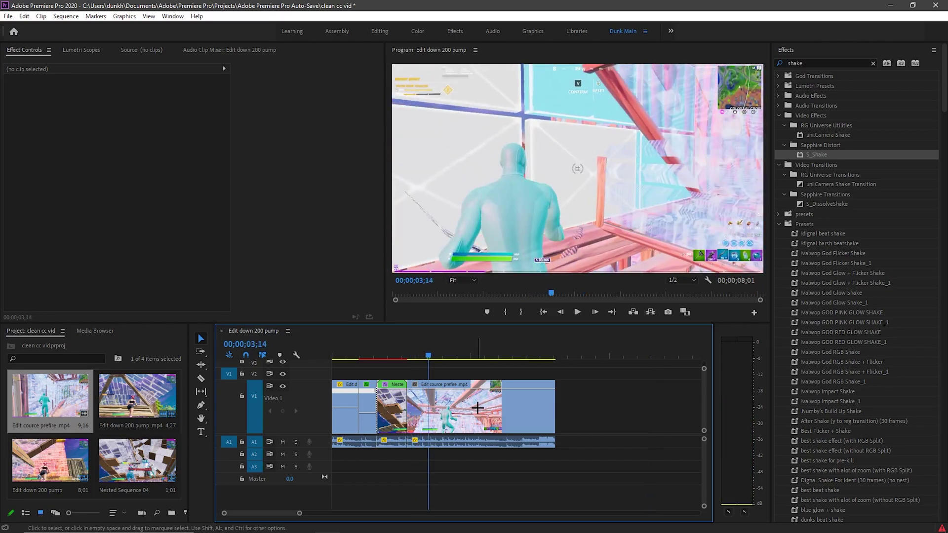
{"action": "right_click", "coordinate": [478, 408]}
{"action": "mouse_move", "coordinate": [525, 525]}
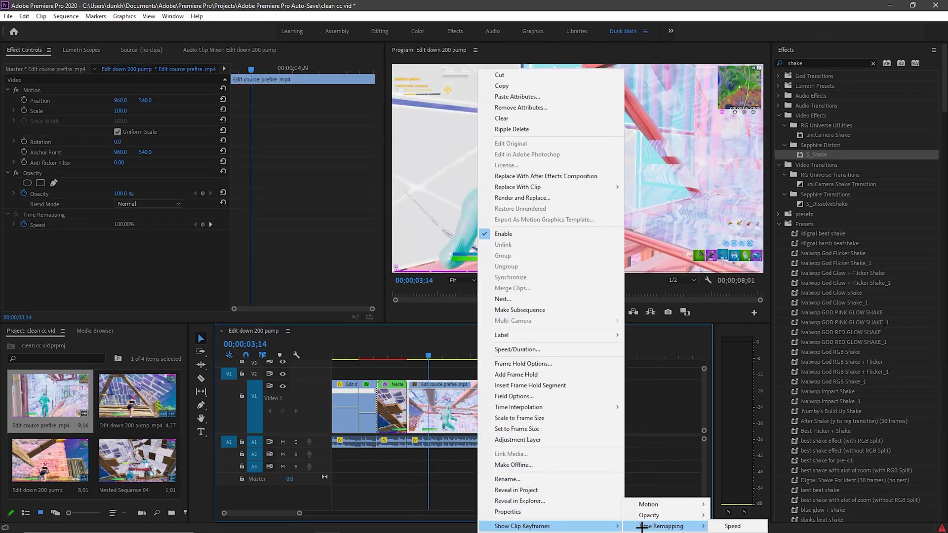
{"action": "left_click", "coordinate": [669, 465]}
Step: Split the new clip's audio at the shot at 00;00;06;25 and set the Level of the part after the cut to -13 dB
{"action": "left_click_drag", "start_coordinate": [410, 346], "coordinate": [523, 354]}
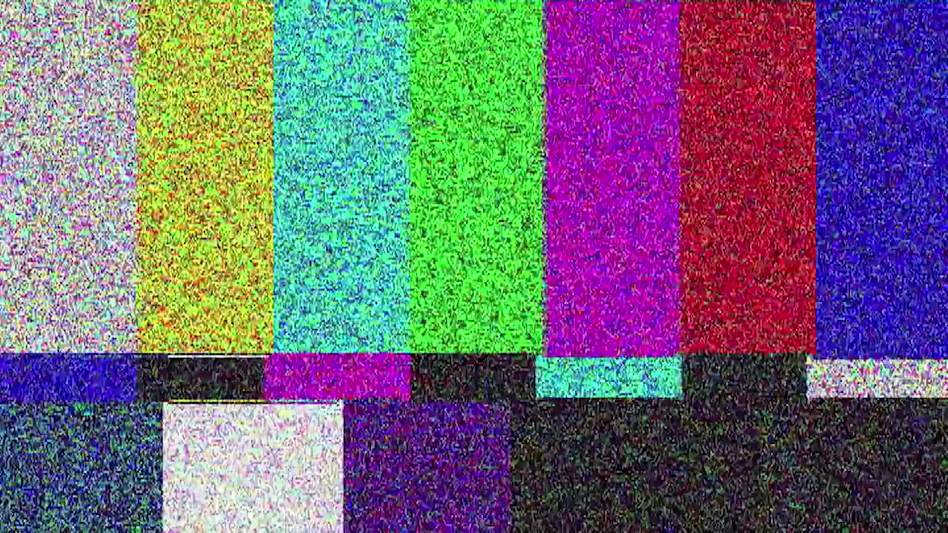
{"action": "left_click", "coordinate": [201, 378]}
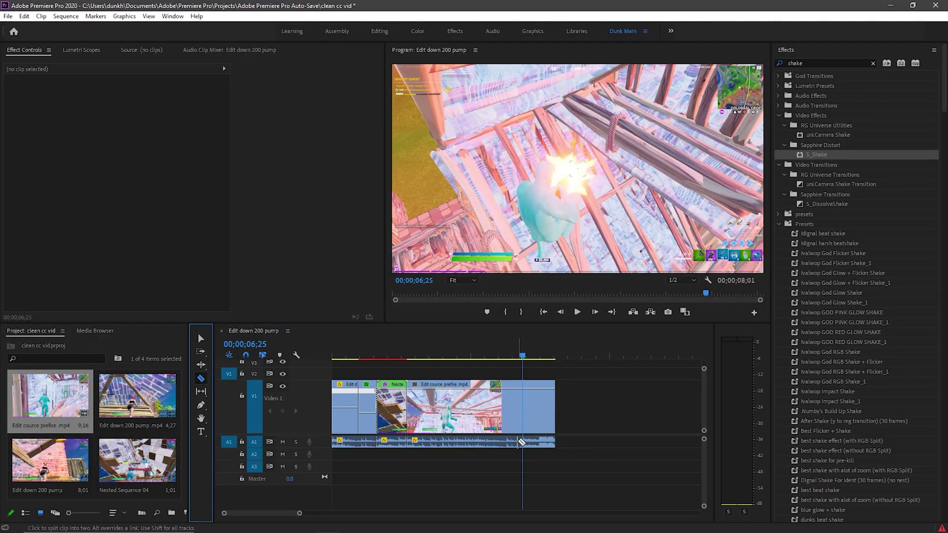
{"action": "left_click", "coordinate": [521, 441]}
{"action": "key", "text": "v"}
{"action": "left_click", "coordinate": [541, 442]}
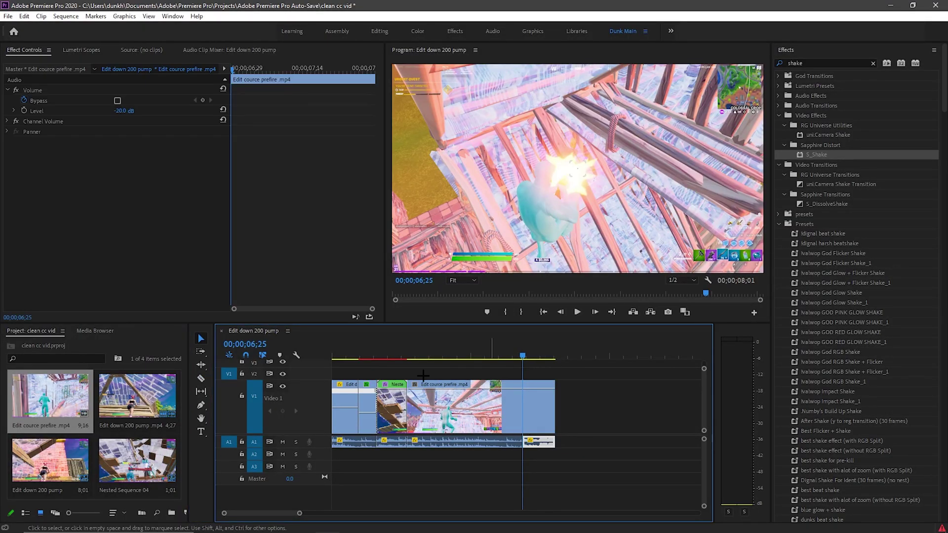
{"action": "left_click", "coordinate": [127, 111]}
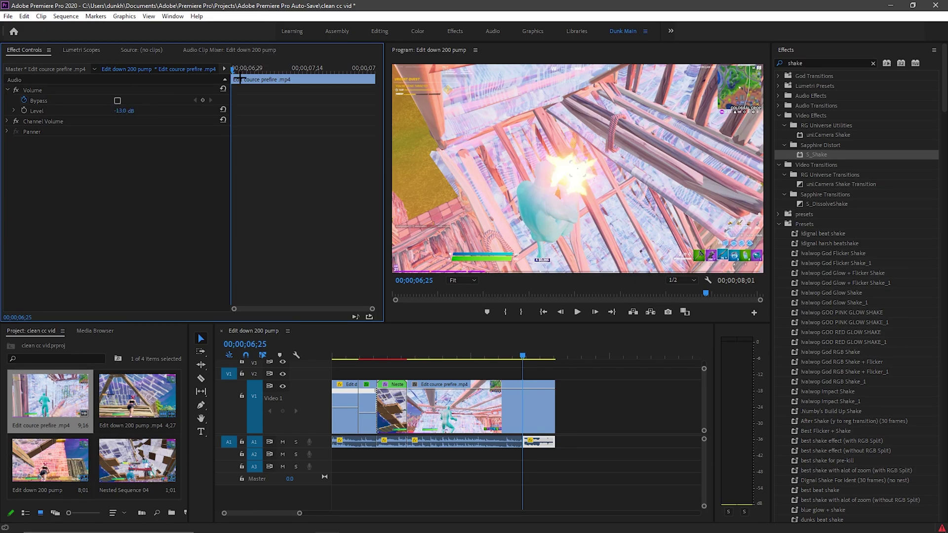
Step: Fade the last audio segment from a Level keyframe at 00;00;07;18 to -20 dB at its end, and play it back
{"action": "key", "text": "space"}
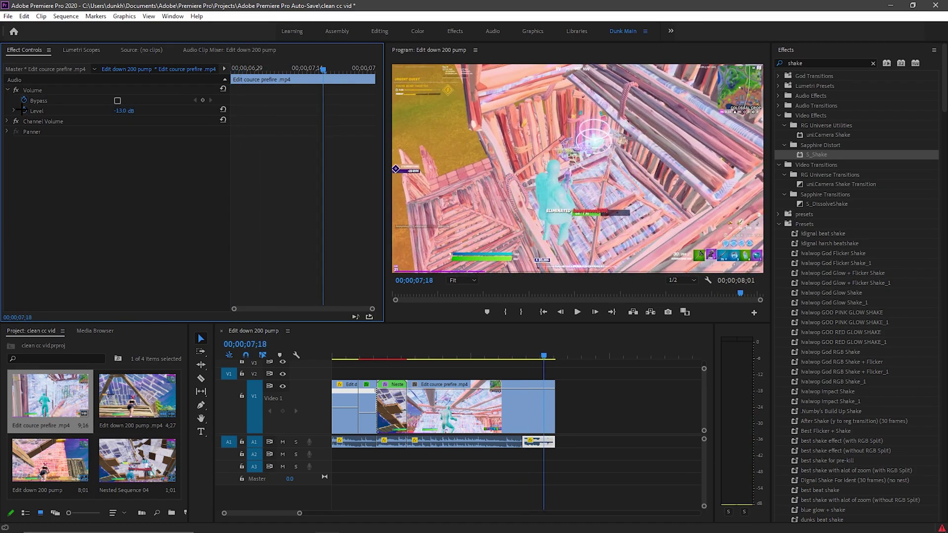
{"action": "left_click", "coordinate": [23, 111]}
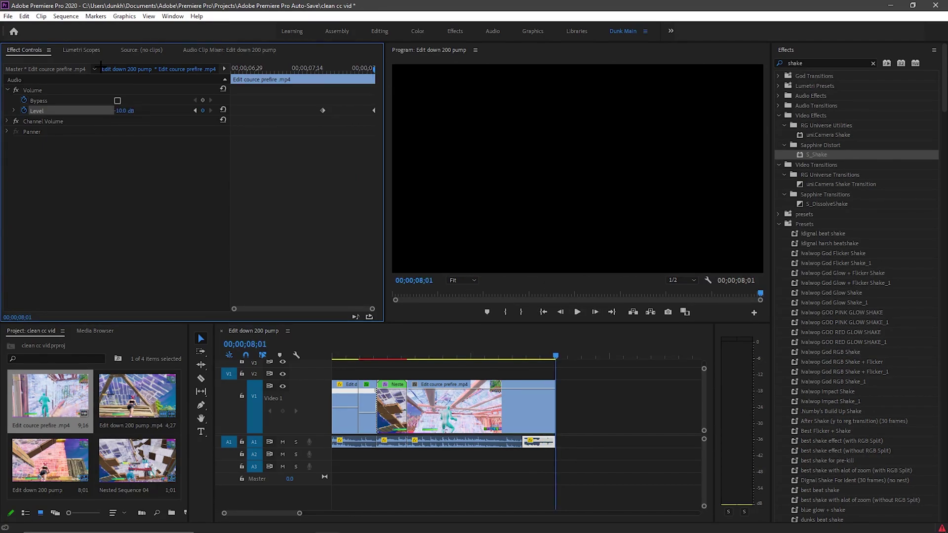
{"action": "type", "text": "-20"}
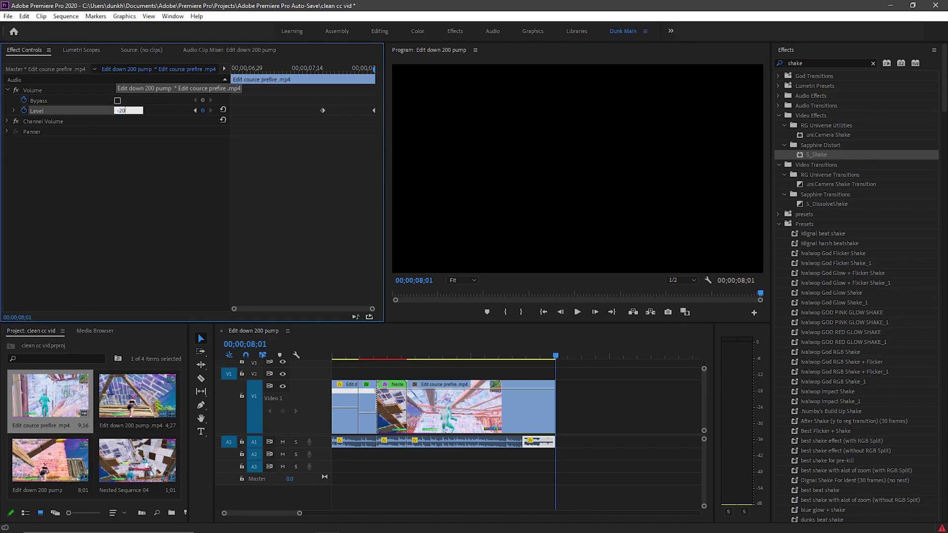
{"action": "left_click_drag", "start_coordinate": [556, 344], "coordinate": [500, 339]}
{"action": "key", "text": "space"}
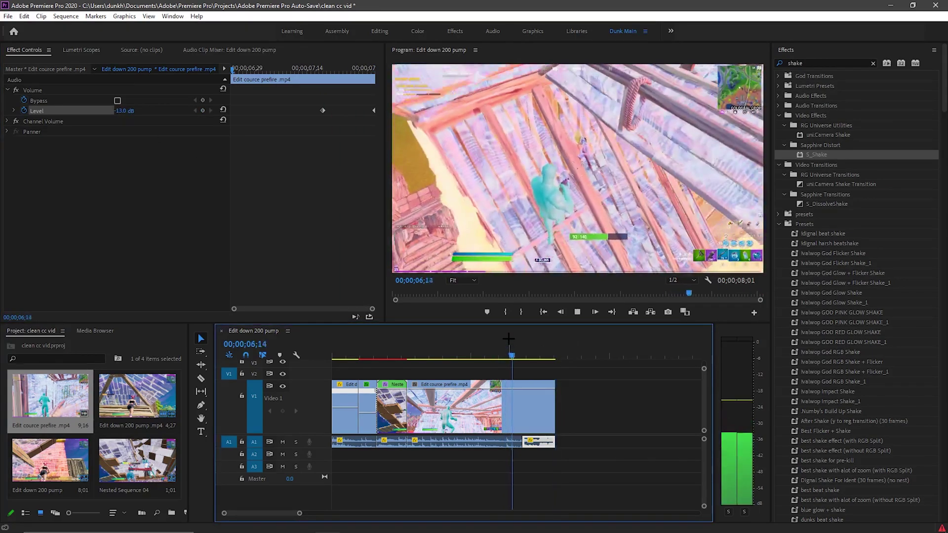
Step: Show the Time Remapping Speed line on the second clip's video in the timeline
{"action": "key", "text": "space"}
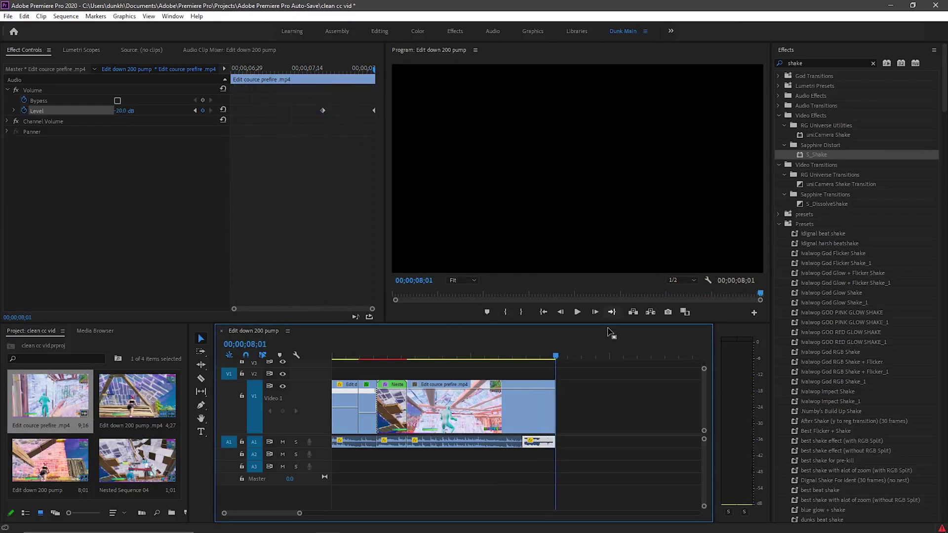
{"action": "left_click", "coordinate": [521, 355]}
{"action": "right_click", "coordinate": [522, 409]}
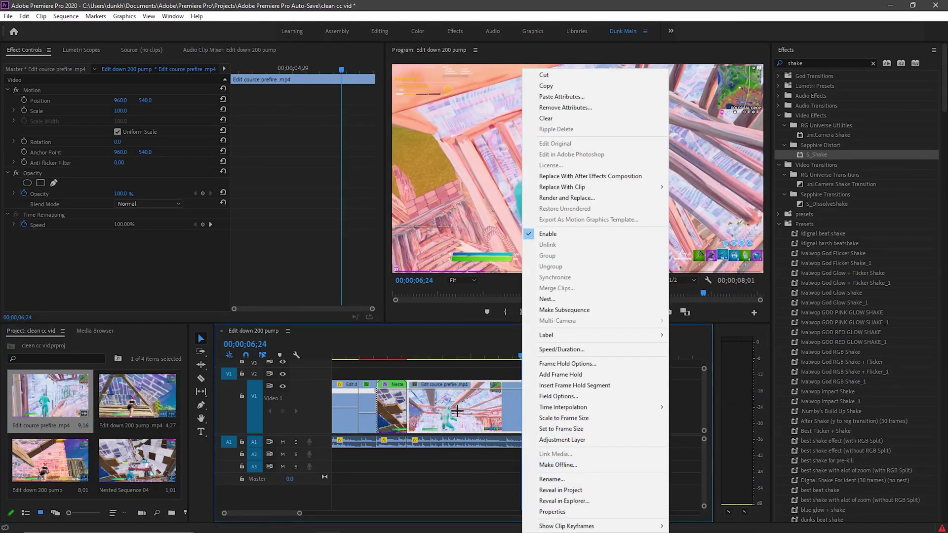
{"action": "left_click", "coordinate": [463, 371]}
{"action": "right_click", "coordinate": [488, 410]}
{"action": "mouse_move", "coordinate": [568, 526]}
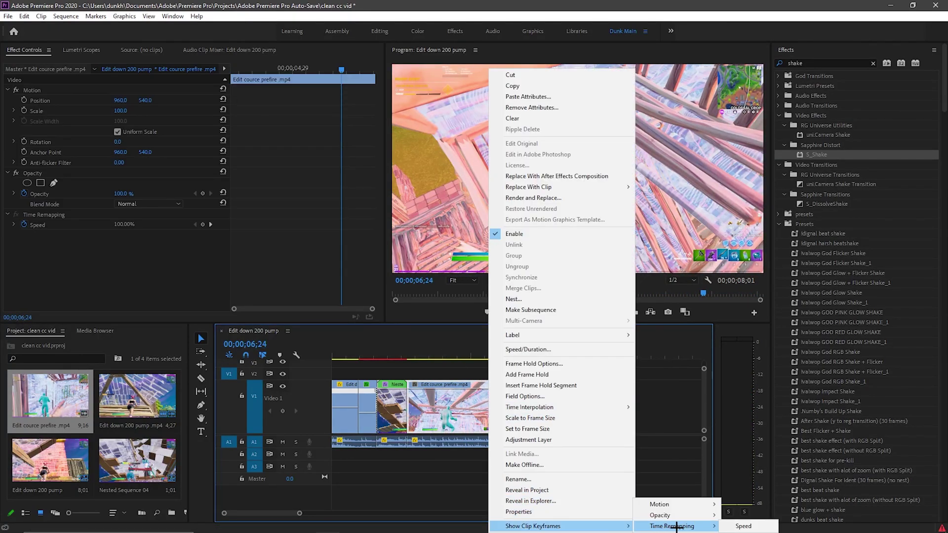
{"action": "mouse_move", "coordinate": [701, 526]}
{"action": "left_click", "coordinate": [752, 527]}
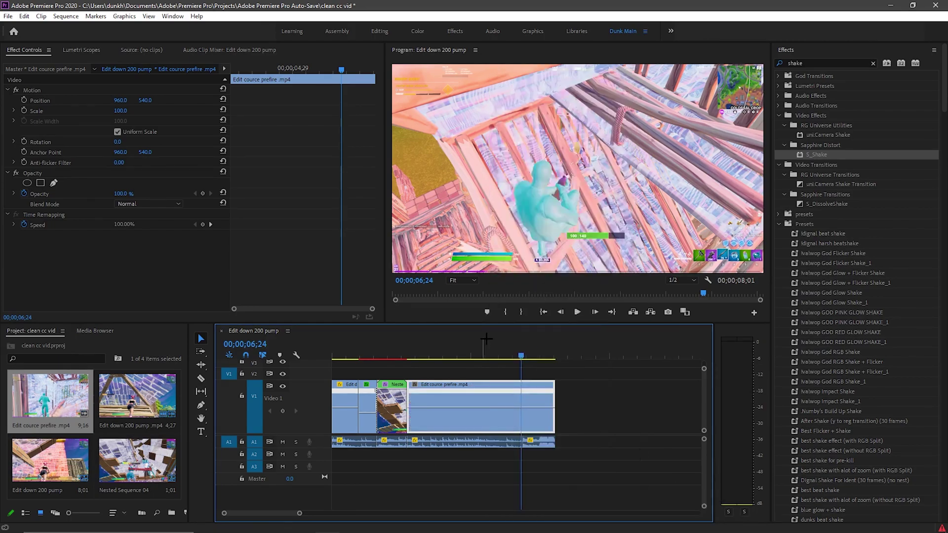
Step: Find the shot at 00;00;06;25 and add a speed keyframe there on the second clip
{"action": "left_click", "coordinate": [502, 354]}
{"action": "left_click_drag", "start_coordinate": [504, 343], "coordinate": [524, 351]}
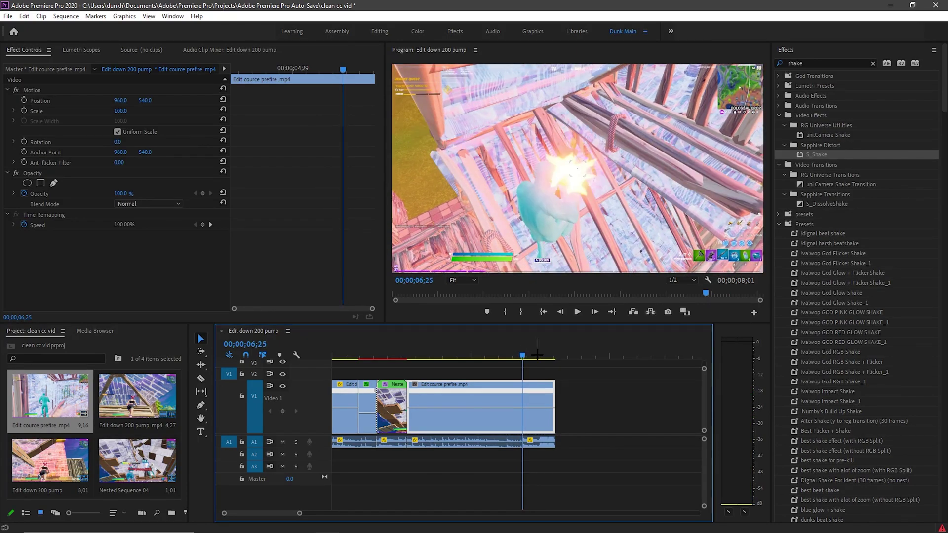
{"action": "key", "text": "equal"}
{"action": "key", "text": "equal"}
{"action": "key", "text": "equal"}
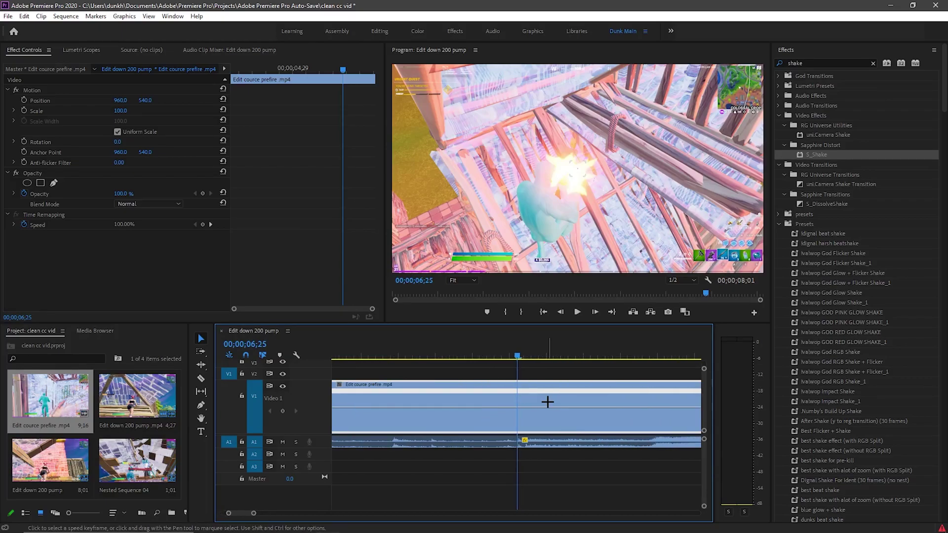
{"action": "left_click", "coordinate": [517, 408], "text": "ctrl"}
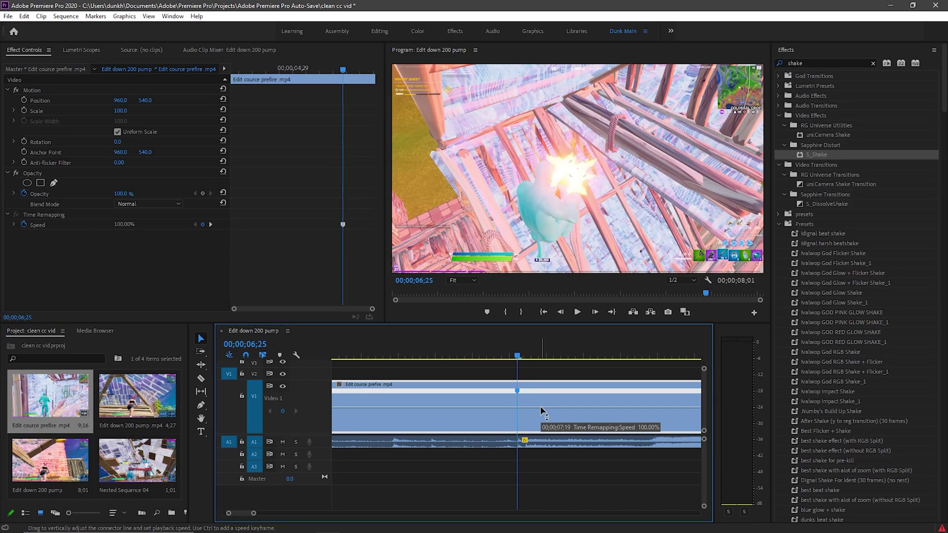
Step: Add a second speed keyframe to the clip six frames after the shot, at 00;00;07;01
{"action": "key", "text": "Right"}
{"action": "key", "text": "Right"}
{"action": "key", "text": "Right"}
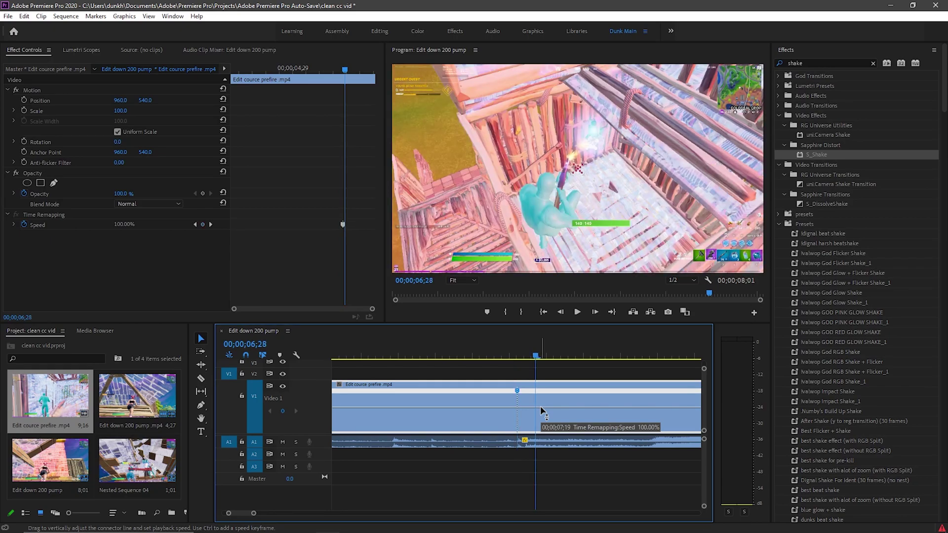
{"action": "key", "text": "Right"}
{"action": "key", "text": "Right"}
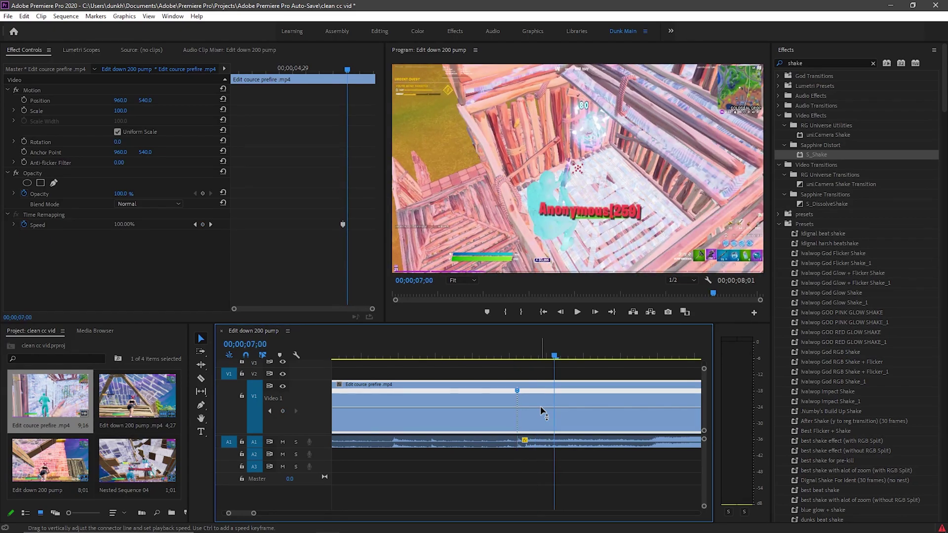
{"action": "key", "text": "Right"}
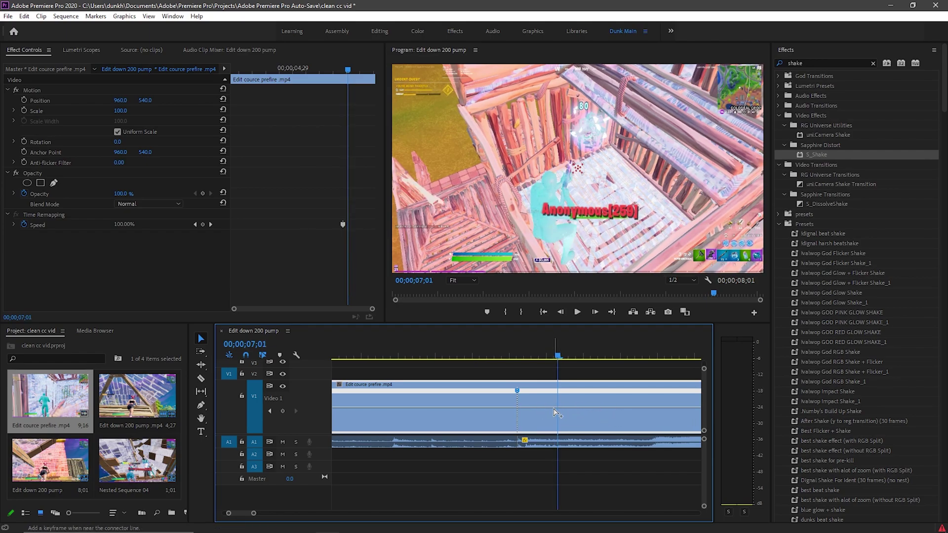
{"action": "left_click", "coordinate": [559, 408], "text": "ctrl"}
Step: Raise the speed between the two keyframes to about 300% and slow the part after them to about 57%
{"action": "left_click_drag", "start_coordinate": [547, 408], "coordinate": [548, 395]}
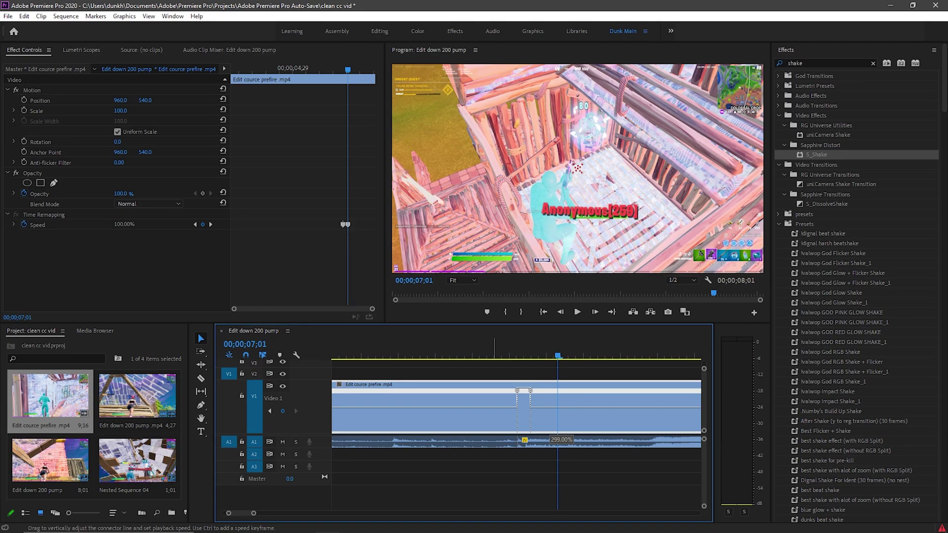
{"action": "left_click_drag", "start_coordinate": [523, 390], "coordinate": [523, 387]}
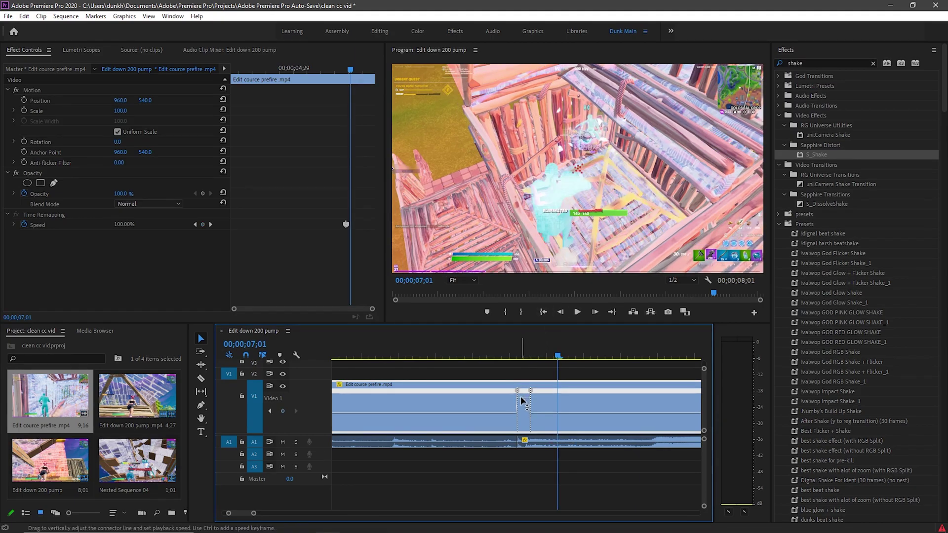
{"action": "left_click_drag", "start_coordinate": [553, 413], "coordinate": [560, 416]}
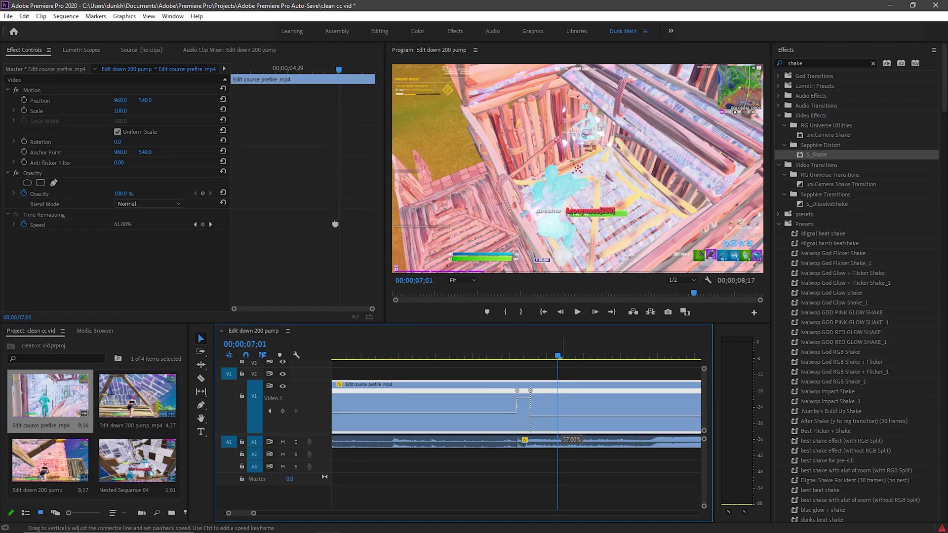
{"action": "left_click", "coordinate": [571, 373]}
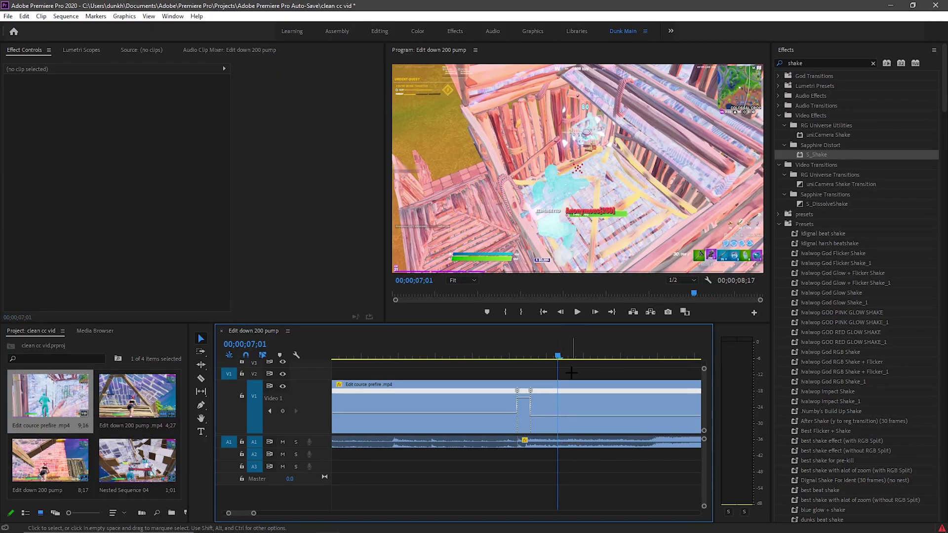
Step: Trim the end of the slowed video back to the audio's end at 00;00;08;01 and play the speed ramp
{"action": "key", "text": "minus"}
{"action": "key", "text": "minus"}
{"action": "key", "text": "minus"}
{"action": "left_click_drag", "start_coordinate": [557, 379], "coordinate": [543, 379]}
{"action": "key", "text": "space"}
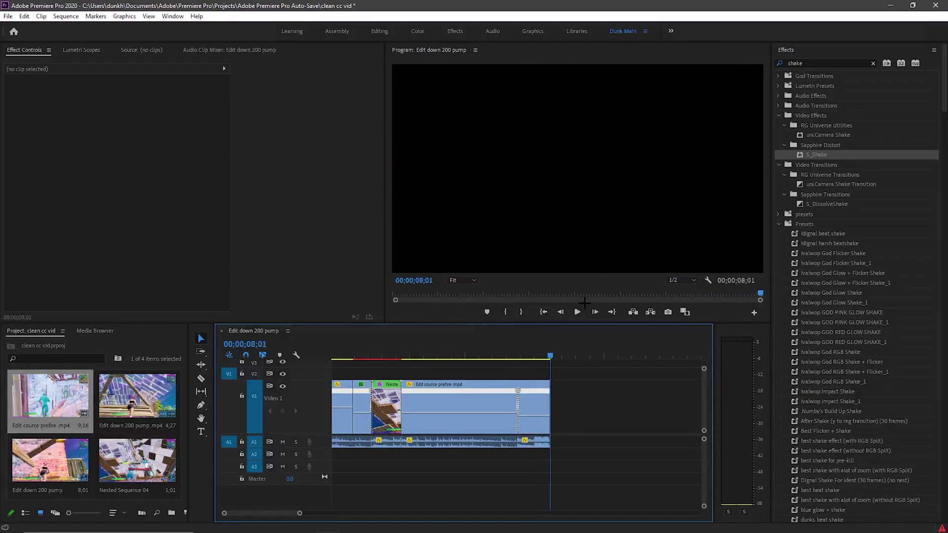
Step: Split the speed-ramped video just after its second speed keyframe at 00;00;06;27
{"action": "left_click_drag", "start_coordinate": [563, 345], "coordinate": [517, 351]}
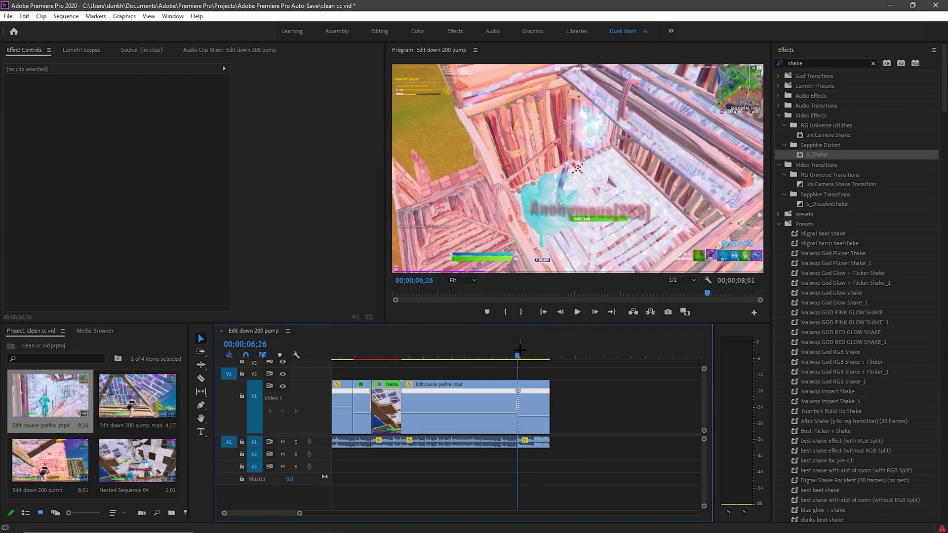
{"action": "key", "text": "equal"}
{"action": "key", "text": "equal"}
{"action": "key", "text": "Right"}
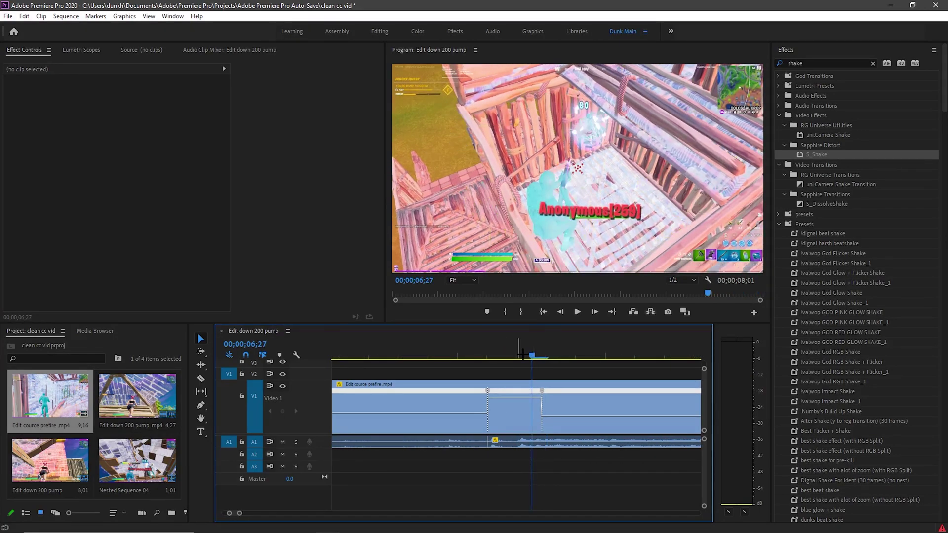
{"action": "left_click", "coordinate": [547, 355]}
{"action": "left_click", "coordinate": [201, 378]}
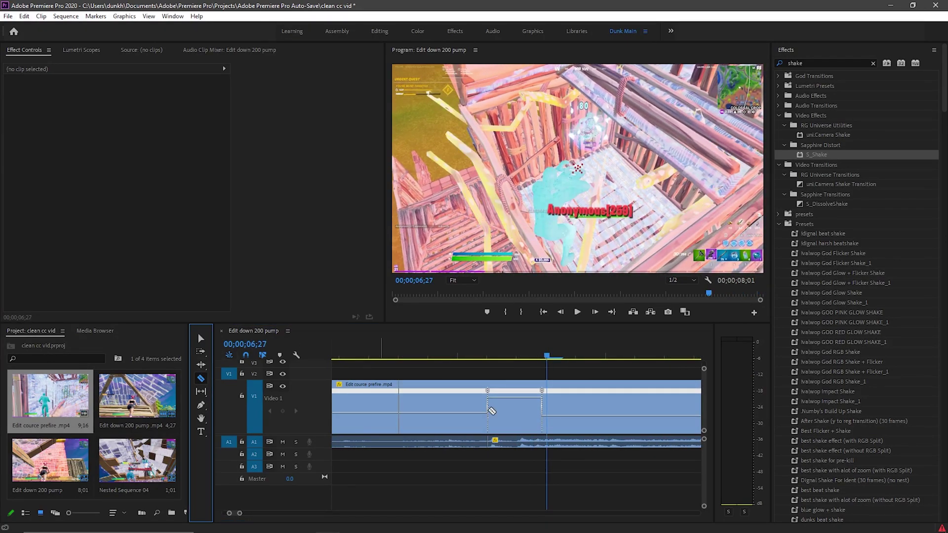
{"action": "left_click", "coordinate": [547, 400]}
{"action": "left_click", "coordinate": [201, 338]}
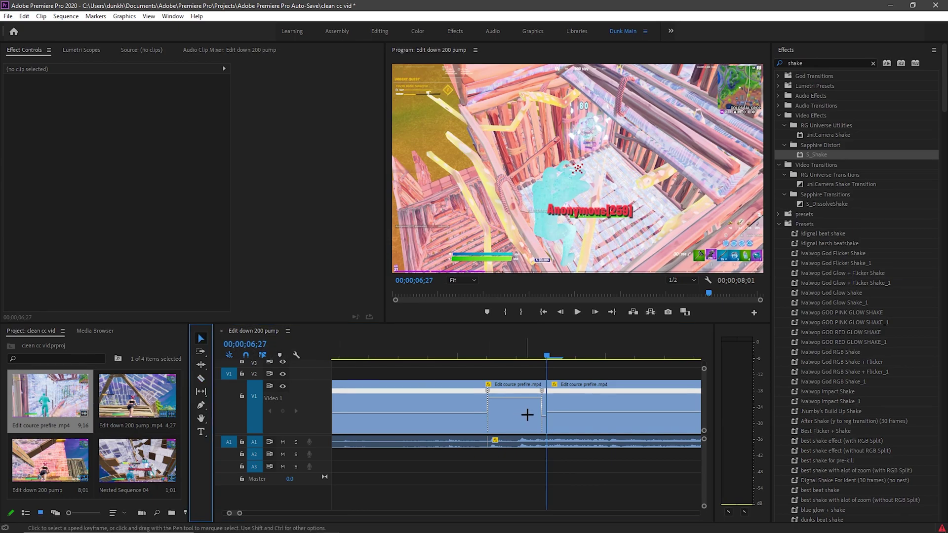
Step: Raise the speed of the short remainder between the second keyframe and the cut to 300%, and play it back
{"action": "left_click_drag", "start_coordinate": [543, 415], "coordinate": [543, 408]}
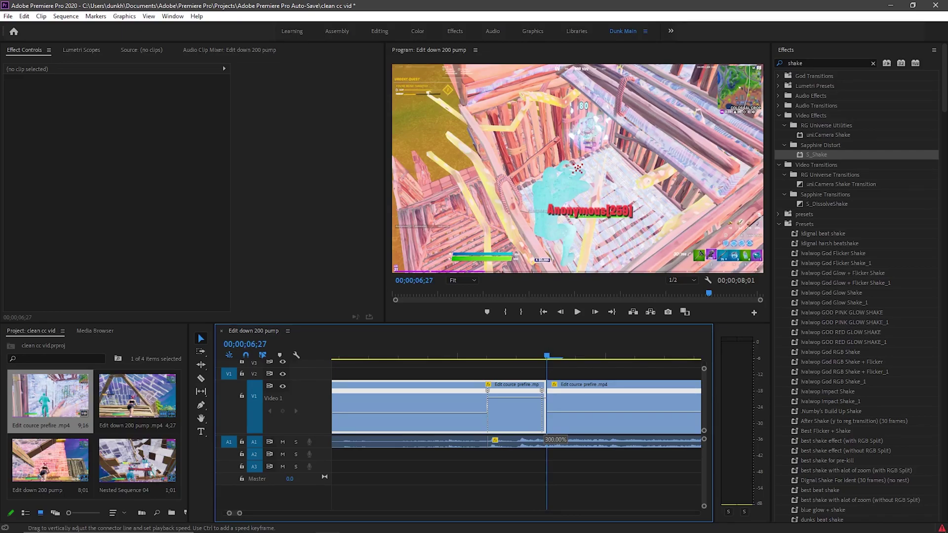
{"action": "left_click_drag", "start_coordinate": [543, 397], "coordinate": [544, 397]}
{"action": "left_click", "coordinate": [550, 360]}
{"action": "left_click", "coordinate": [539, 353]}
{"action": "key", "text": "space"}
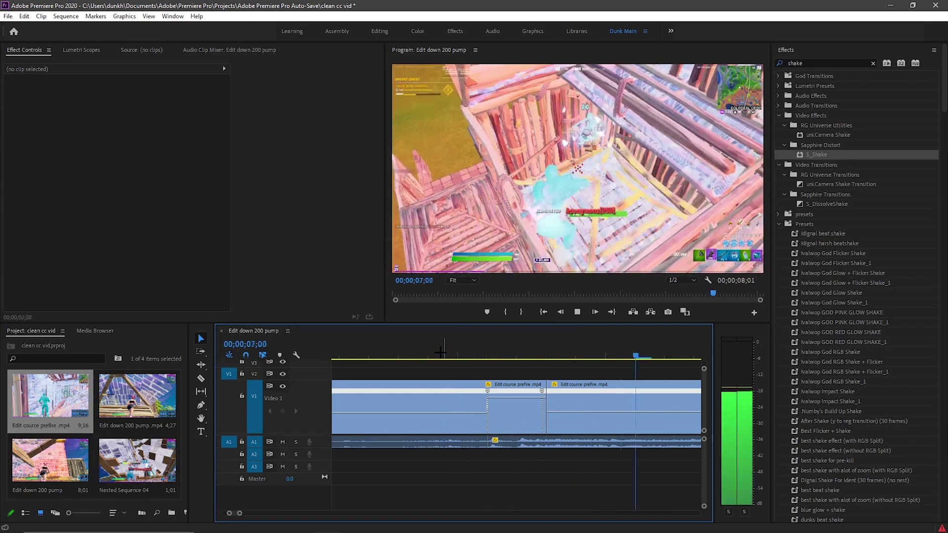
{"action": "key", "text": "space"}
Step: Nest the slowed video segment after the cut, keeping the suggested name
{"action": "key", "text": "minus"}
{"action": "key", "text": "minus"}
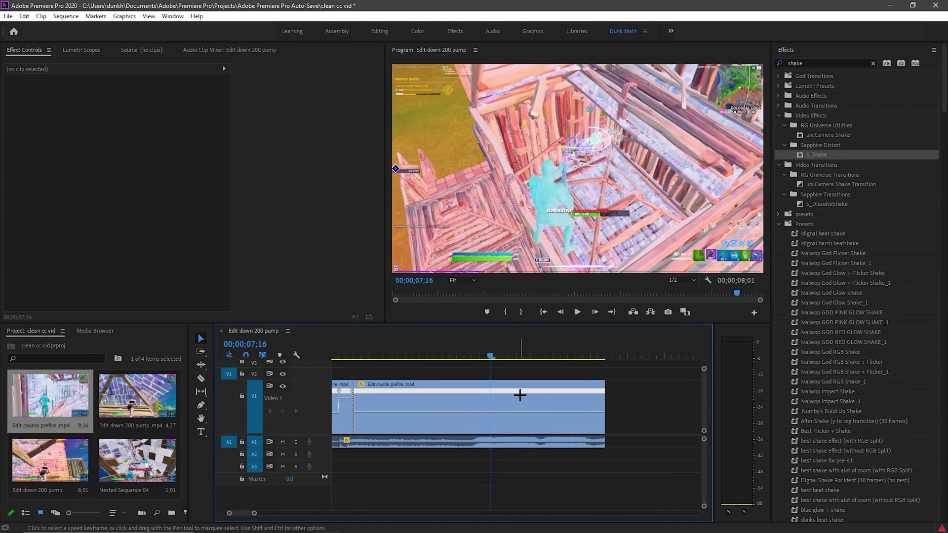
{"action": "right_click", "coordinate": [520, 395]}
{"action": "left_click", "coordinate": [612, 310]}
{"action": "key", "text": "Return"}
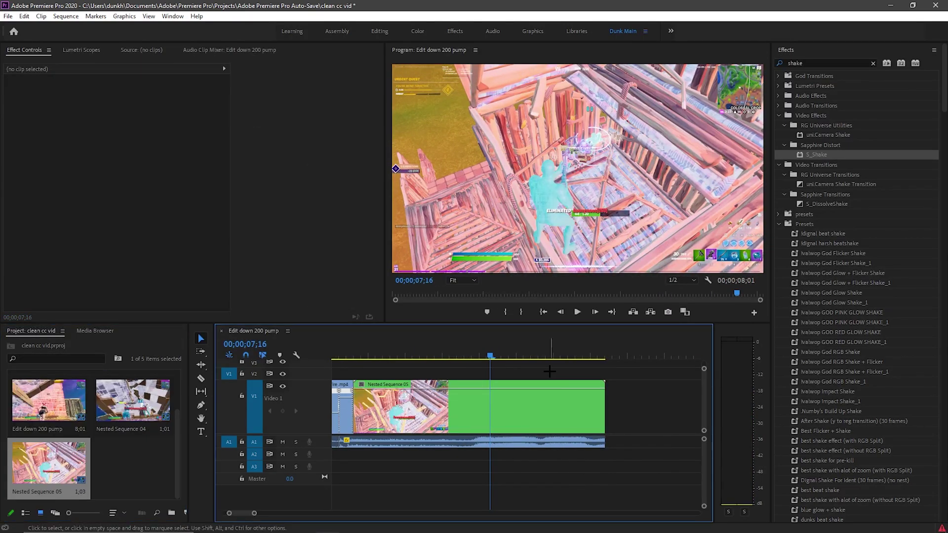
Step: Split Nested Sequence 04 at 00;00;02;17, four frames before the second clip begins
{"action": "key", "text": "minus"}
{"action": "key", "text": "minus"}
{"action": "key", "text": "minus"}
{"action": "key", "text": "minus"}
{"action": "left_click_drag", "start_coordinate": [451, 348], "coordinate": [369, 340]}
{"action": "key", "text": "equal"}
{"action": "key", "text": "equal"}
{"action": "key", "text": "equal"}
{"action": "key", "text": "equal"}
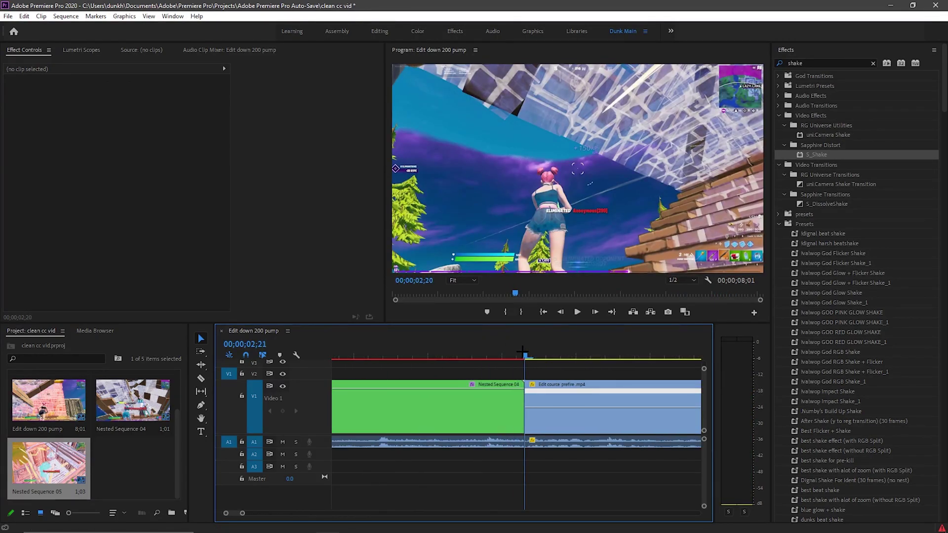
{"action": "left_click", "coordinate": [523, 353]}
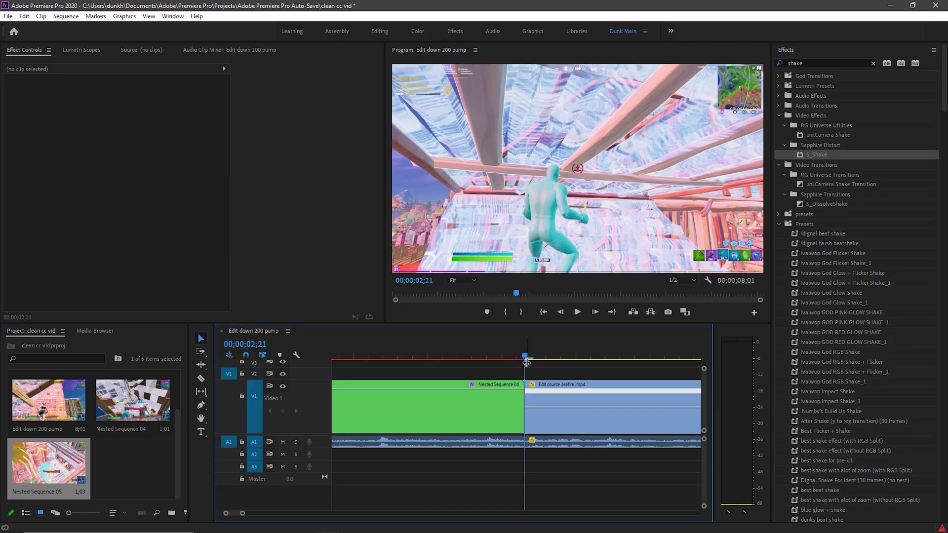
{"action": "key", "text": "shift+Left"}
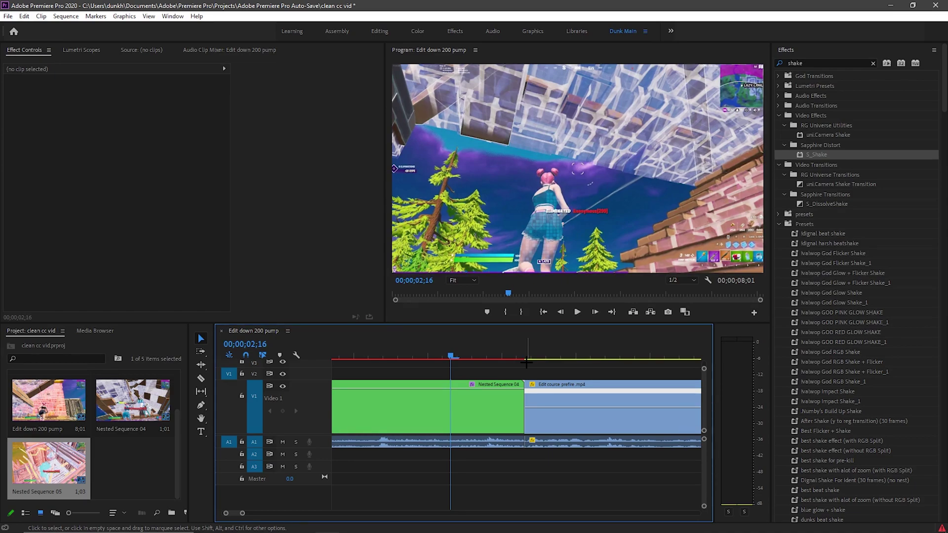
{"action": "key", "text": "Right"}
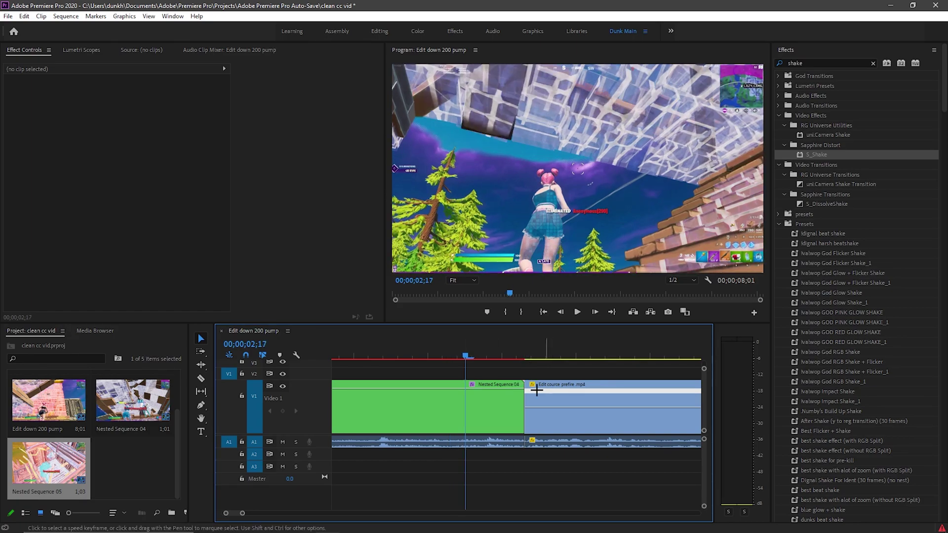
{"action": "left_click", "coordinate": [201, 378]}
{"action": "left_click", "coordinate": [473, 403]}
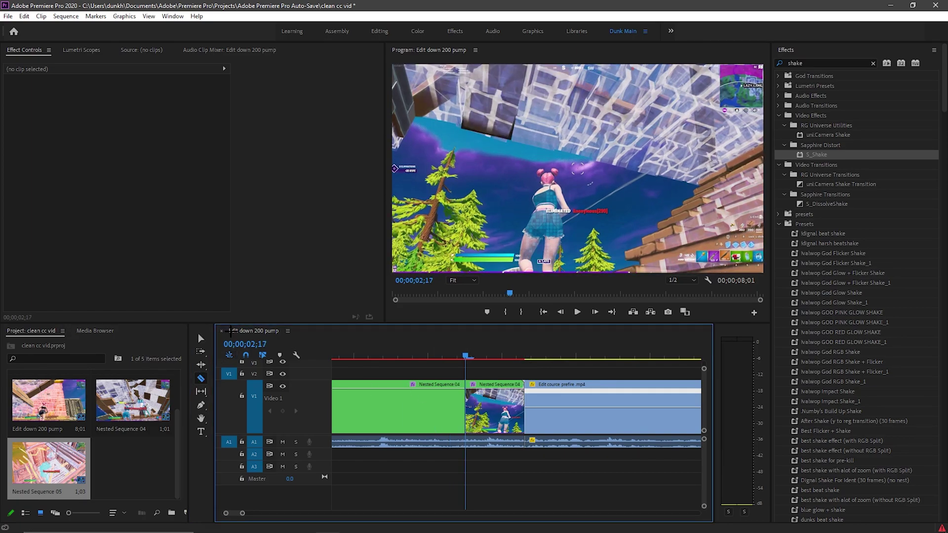
{"action": "key", "text": "v"}
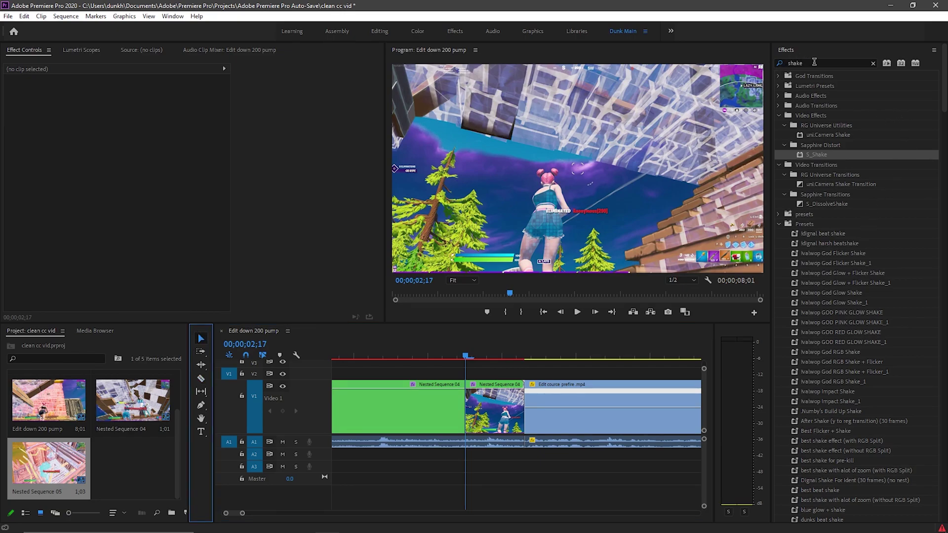
Step: Apply the Zoom In 1 preset from the Transitions folder of Dunks Things For The Vid U Are Watching to the short Nested Sequence 04 segment
{"action": "left_click_drag", "start_coordinate": [814, 62], "coordinate": [768, 62]}
{"action": "key", "text": "BackSpace"}
{"action": "left_click", "coordinate": [815, 226]}
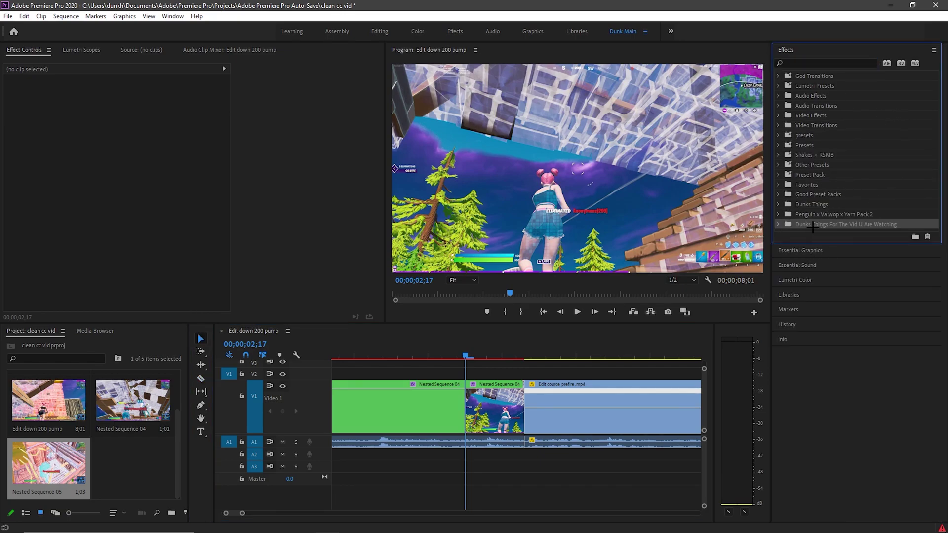
{"action": "left_click", "coordinate": [777, 225]}
{"action": "left_click", "coordinate": [785, 234]}
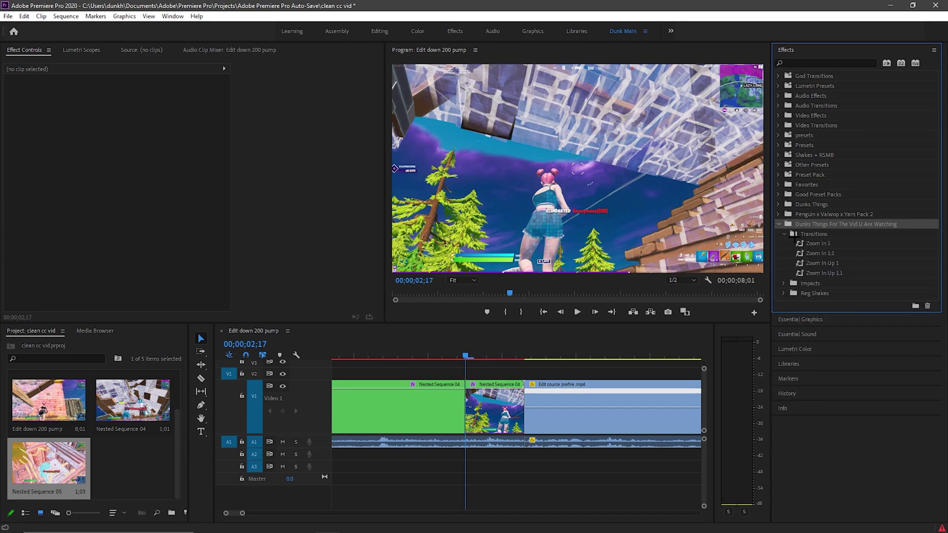
{"action": "left_click_drag", "start_coordinate": [839, 242], "coordinate": [493, 409]}
Step: Split the second clip, Edit cource prefire.mp4, at 00;00;02;25, four frames after its start
{"action": "left_click_drag", "start_coordinate": [466, 338], "coordinate": [527, 335]}
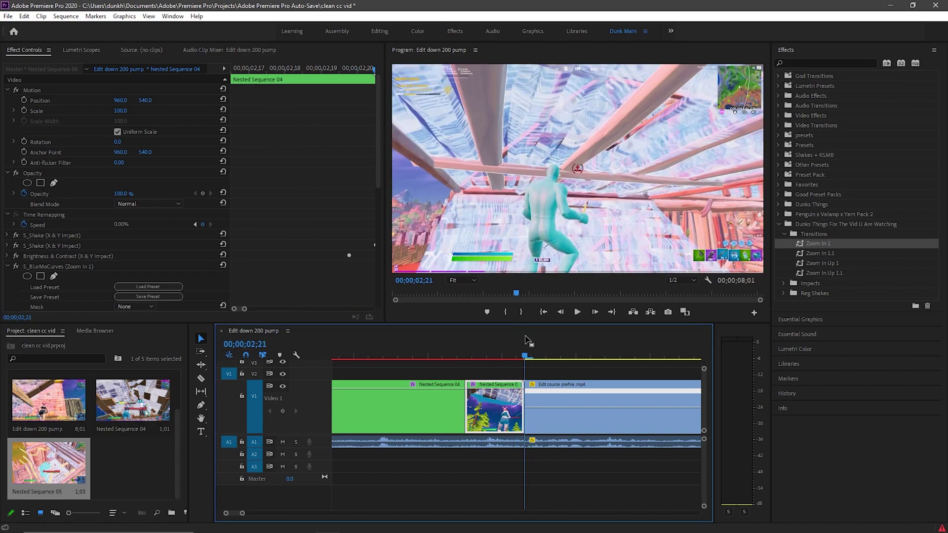
{"action": "key", "text": "space"}
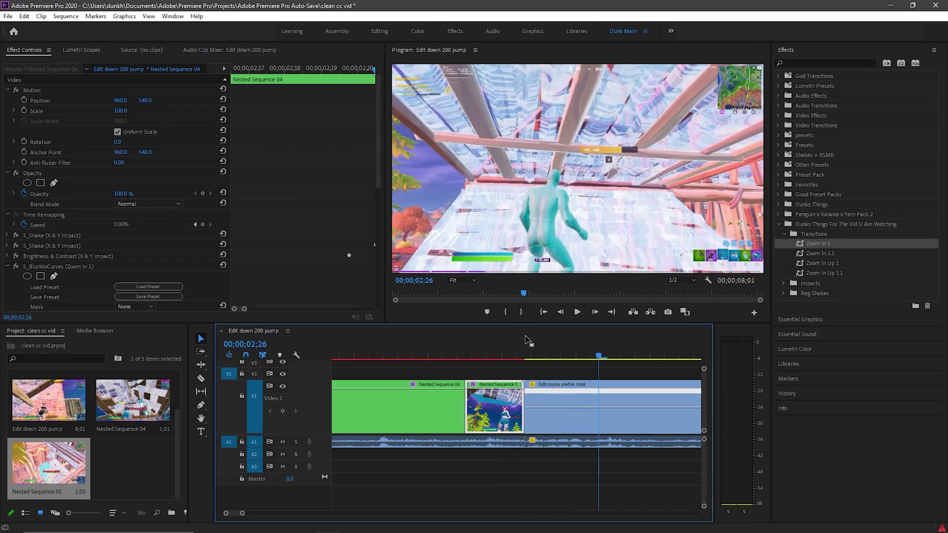
{"action": "left_click", "coordinate": [201, 378]}
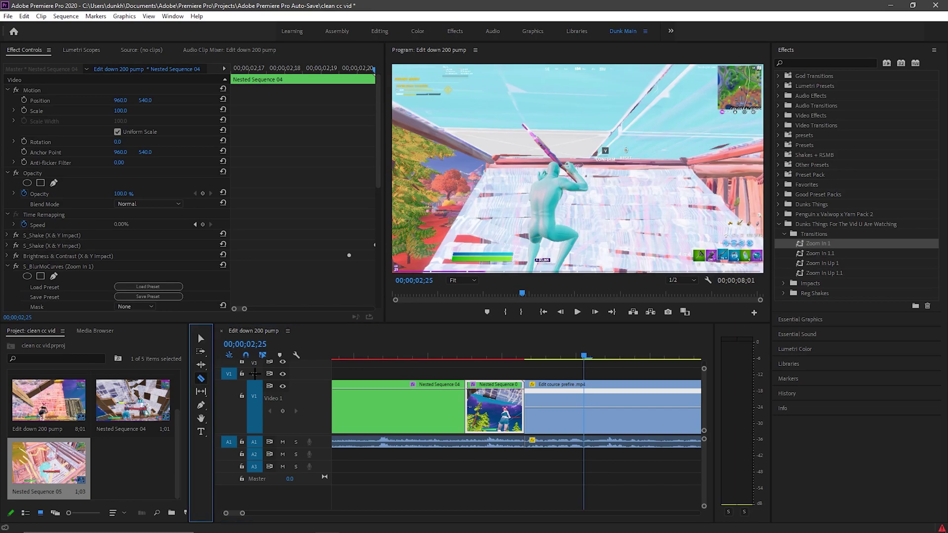
{"action": "left_click", "coordinate": [583, 405]}
Step: Apply the Zoom In 1.1 transition preset to the short four-frame segment at the second clip's start, and play it back
{"action": "left_click", "coordinate": [818, 254]}
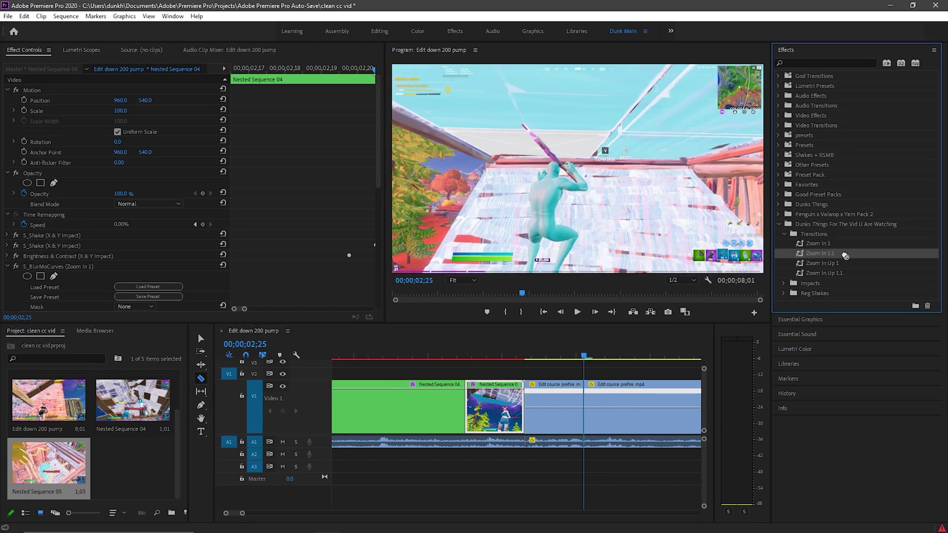
{"action": "left_click_drag", "start_coordinate": [614, 376], "coordinate": [573, 388]}
{"action": "left_click_drag", "start_coordinate": [591, 346], "coordinate": [404, 330]}
{"action": "key", "text": "space"}
{"action": "key", "text": "space"}
Step: Replay the zoom transition between Nested Sequence 04 and the second clip, scrubbing over the cut
{"action": "left_click_drag", "start_coordinate": [508, 349], "coordinate": [446, 342]}
{"action": "key", "text": "minus"}
{"action": "key", "text": "minus"}
{"action": "key", "text": "space"}
{"action": "key", "text": "space"}
{"action": "key", "text": "space"}
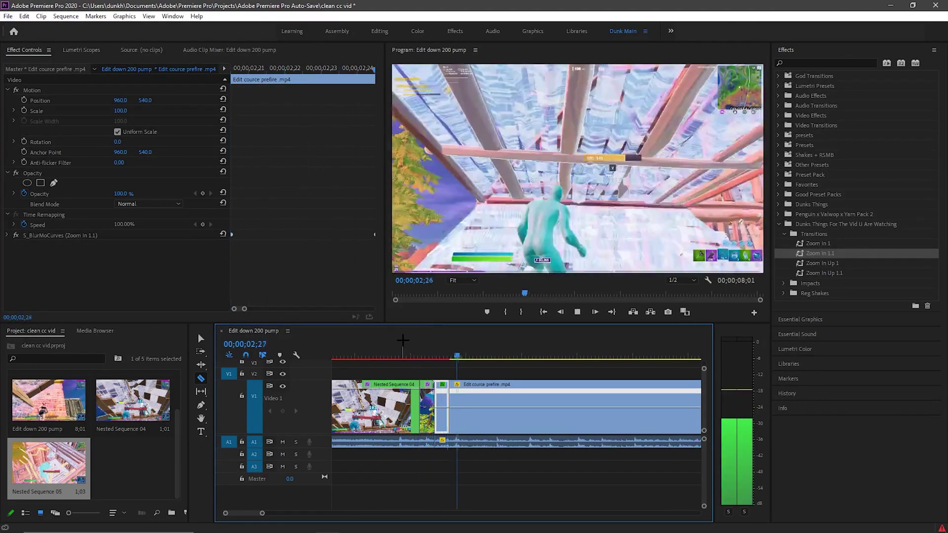
{"action": "left_click_drag", "start_coordinate": [465, 342], "coordinate": [445, 343]}
{"action": "key", "text": "space"}
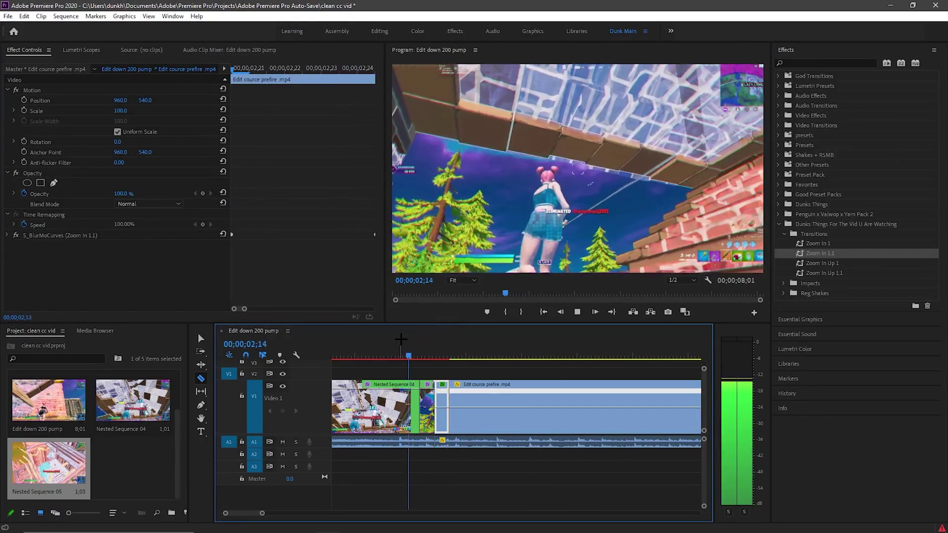
{"action": "left_click", "coordinate": [433, 344]}
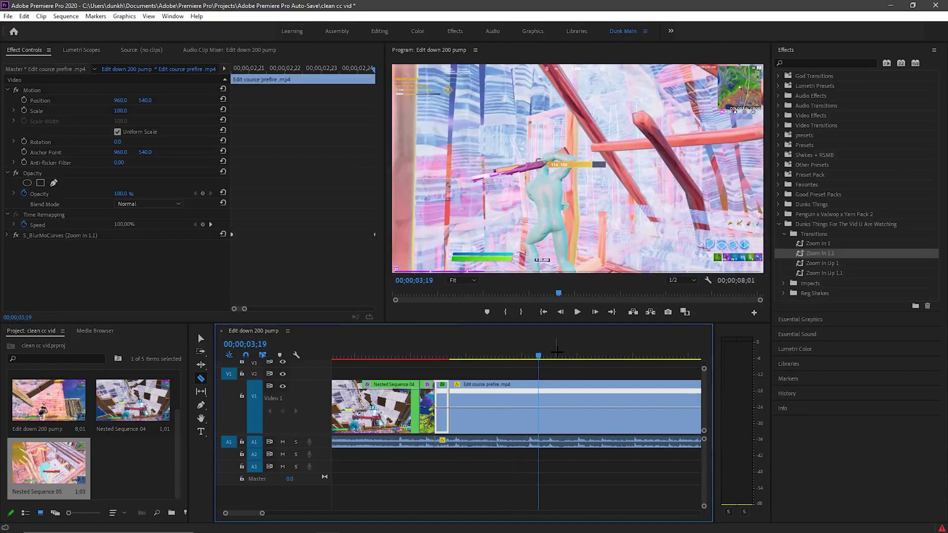
{"action": "left_click_drag", "start_coordinate": [434, 344], "coordinate": [442, 340]}
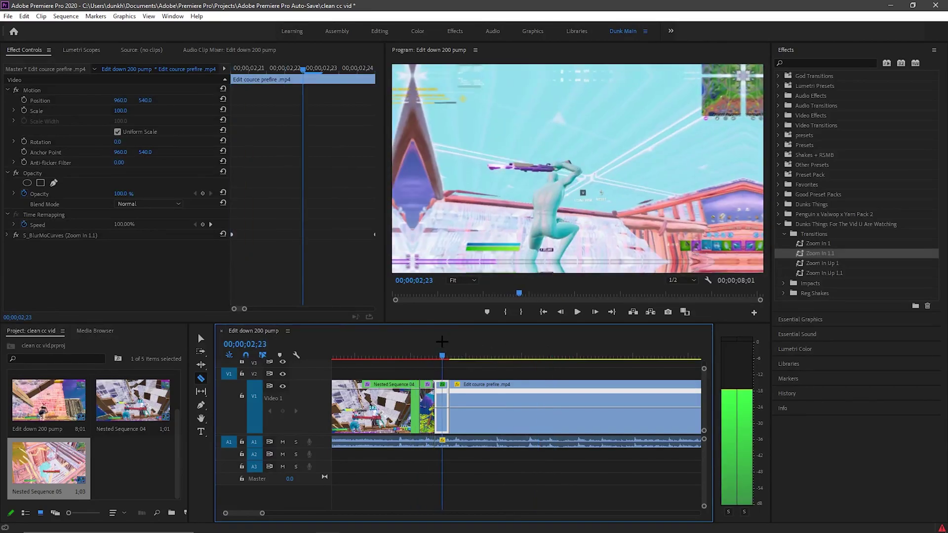
Step: Apply the Y Impact preset from the Impacts folder to Nested Sequence 05 at the end of the sequence
{"action": "key", "text": "minus"}
{"action": "left_click", "coordinate": [201, 338]}
{"action": "left_click_drag", "start_coordinate": [475, 348], "coordinate": [737, 349]}
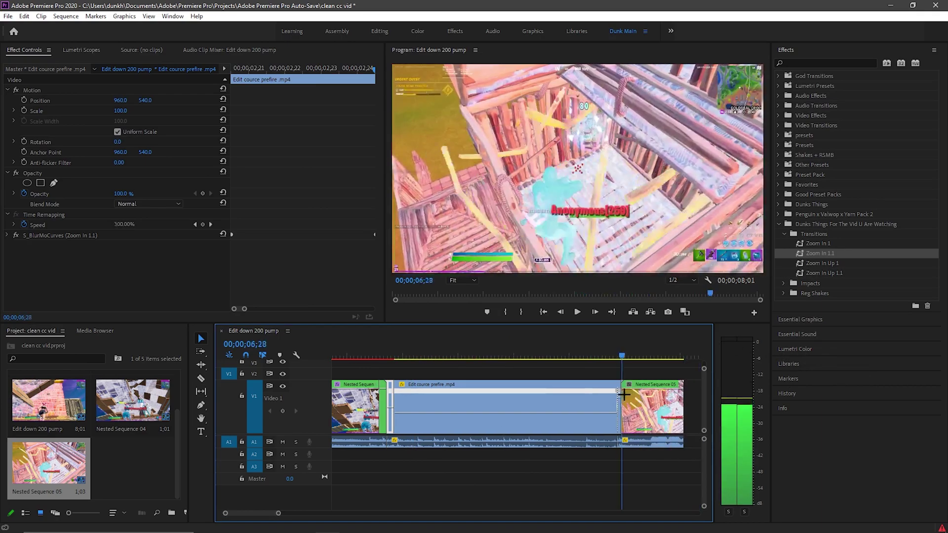
{"action": "key", "text": "space"}
{"action": "key", "text": "space"}
{"action": "key", "text": "space"}
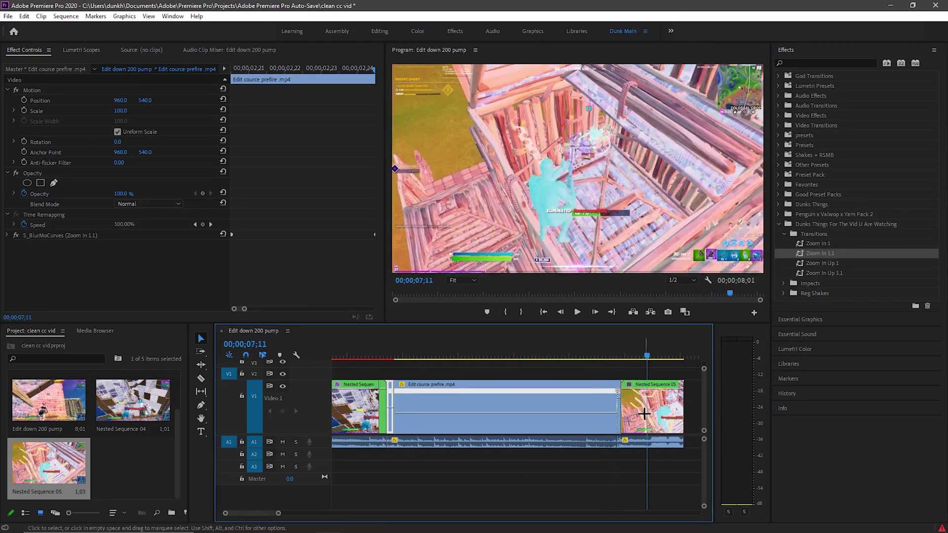
{"action": "left_click", "coordinate": [784, 234]}
{"action": "left_click", "coordinate": [782, 243]}
{"action": "left_click_drag", "start_coordinate": [821, 265], "coordinate": [819, 268]}
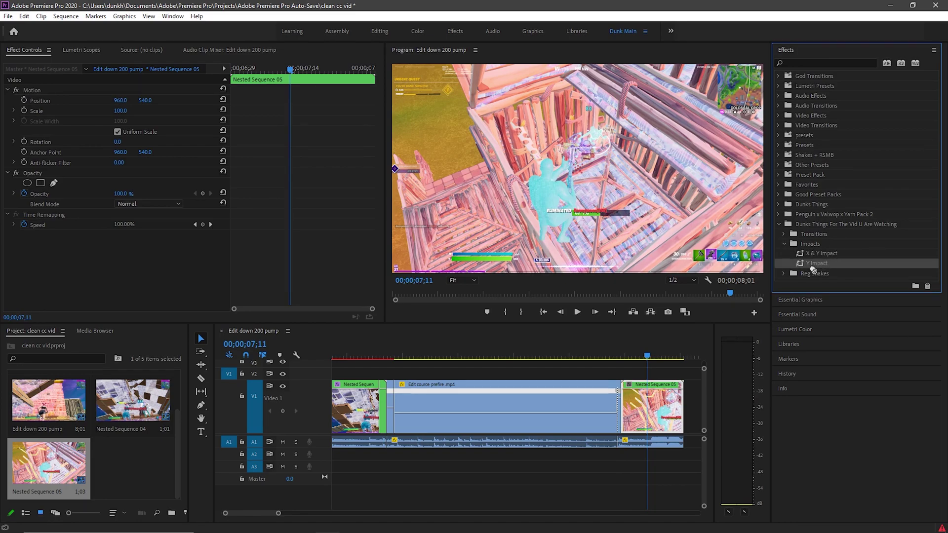
{"action": "left_click_drag", "start_coordinate": [669, 381], "coordinate": [652, 409]}
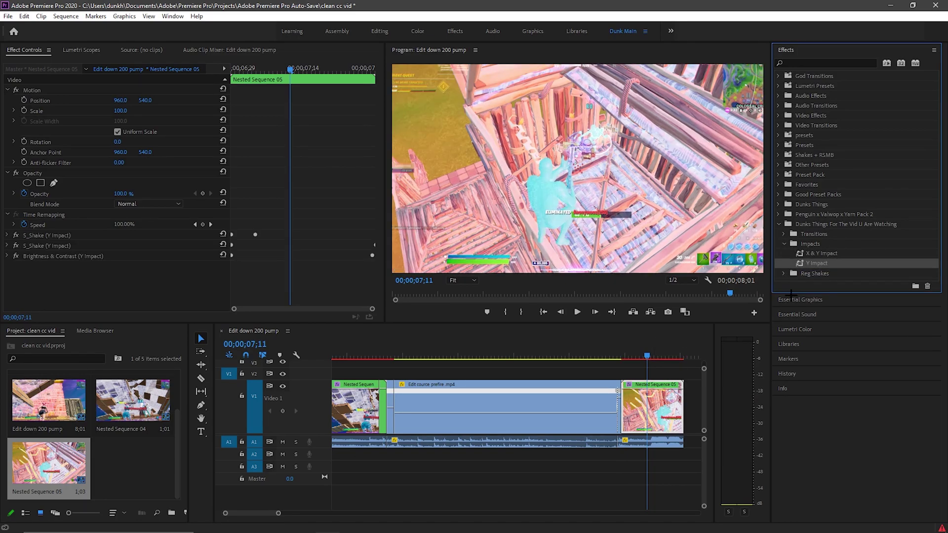
Step: Play back the impact shake on Nested Sequence 05, starting shortly before the nested clip
{"action": "left_click", "coordinate": [621, 355]}
{"action": "key", "text": "space"}
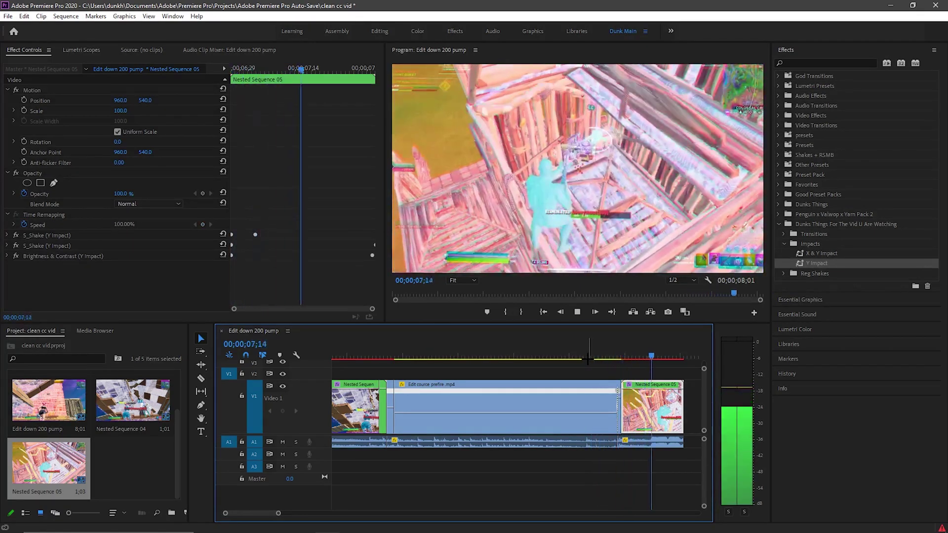
{"action": "left_click_drag", "start_coordinate": [665, 346], "coordinate": [207, 317]}
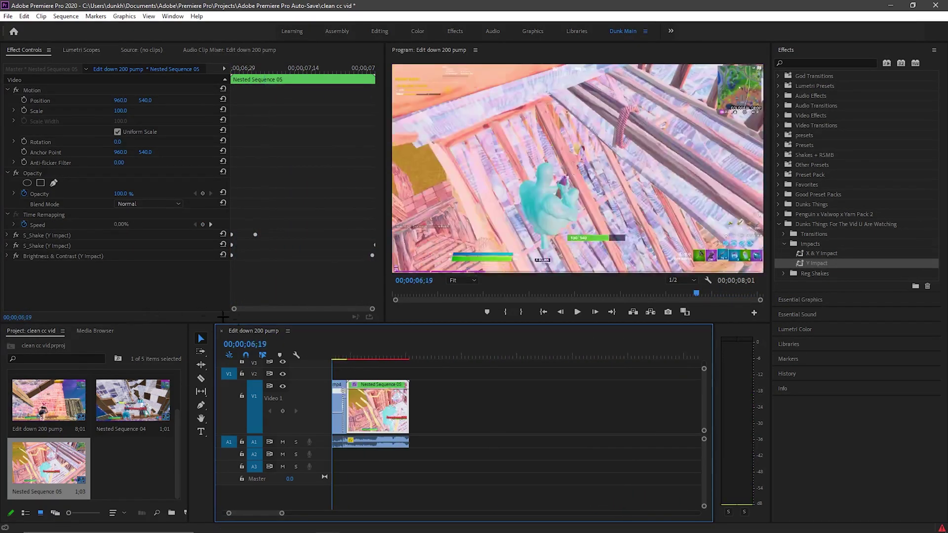
{"action": "key", "text": "space"}
{"action": "key", "text": "space"}
Step: Examine the settings of the first S_Shake (Y Impact) effect on Nested Sequence 05
{"action": "left_click", "coordinate": [6, 236]}
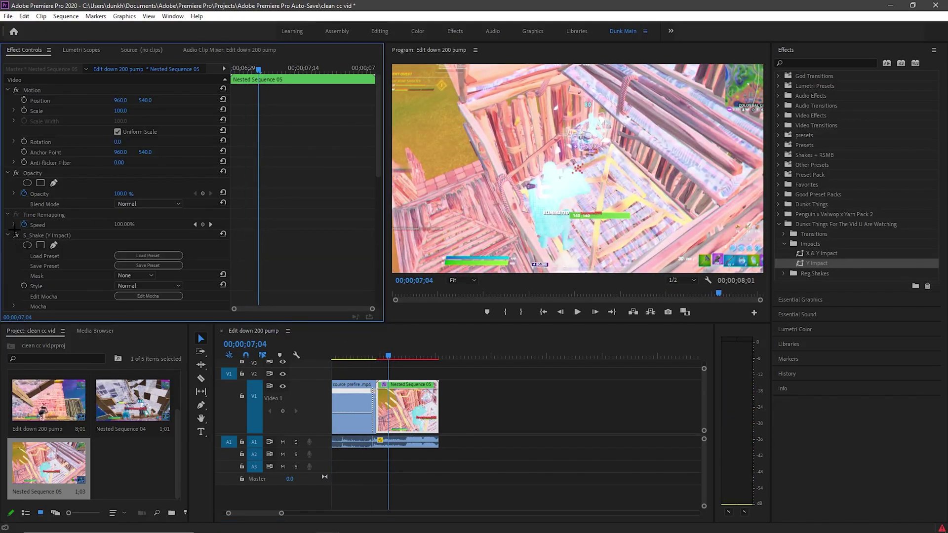
{"action": "scroll", "coordinate": [114, 231], "scroll_direction": "down", "scroll_amount": 5}
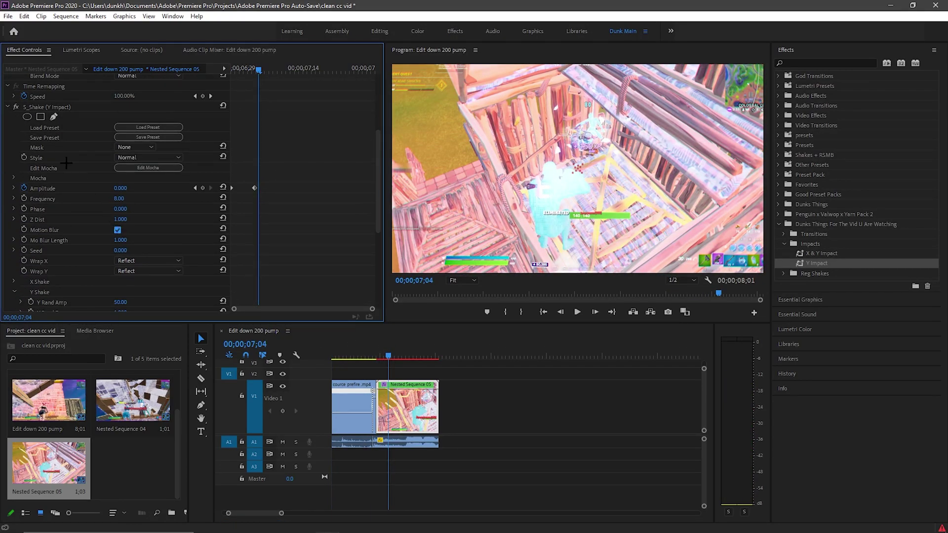
{"action": "left_click", "coordinate": [8, 107]}
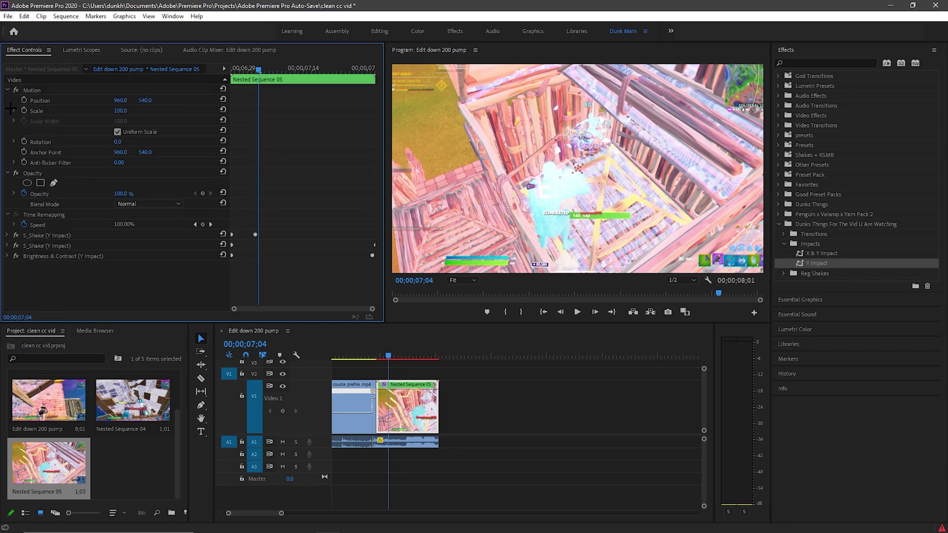
Step: Review the final clip's impact and the edit leading up to it, and return to the start of the sequence
{"action": "left_click", "coordinate": [361, 354]}
{"action": "mouse_move", "coordinate": [357, 355]}
{"action": "left_mouse_down"}
{"action": "mouse_move", "coordinate": [402, 354]}
{"action": "mouse_move", "coordinate": [371, 350]}
{"action": "left_mouse_up"}
{"action": "key", "text": "space"}
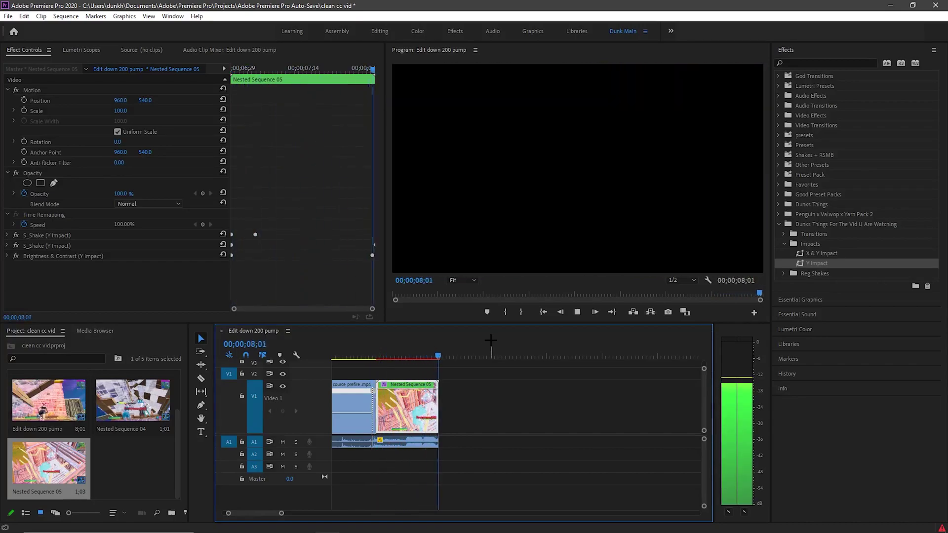
{"action": "key", "text": "minus"}
{"action": "key", "text": "minus"}
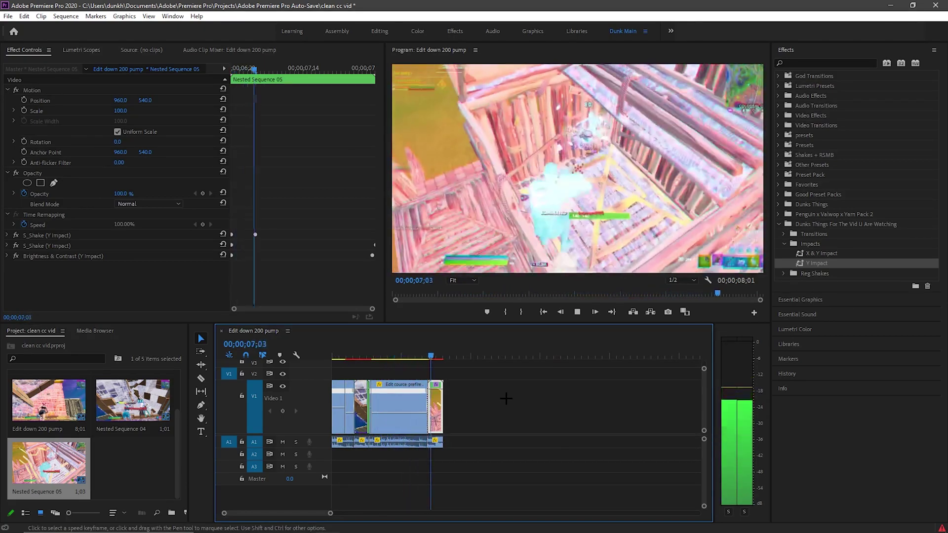
{"action": "left_click_drag", "start_coordinate": [445, 353], "coordinate": [309, 380]}
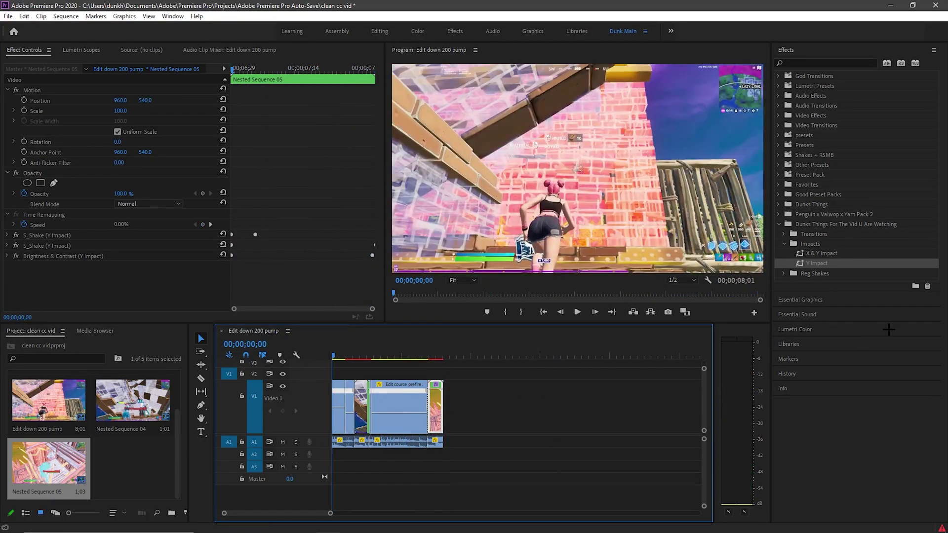
Step: Check the Reg Shakes preset folder, collapse the preset subfolders and deselect the nested clip
{"action": "left_click", "coordinate": [784, 273]}
{"action": "double_click", "coordinate": [813, 284]}
{"action": "left_click", "coordinate": [785, 273]}
{"action": "left_click", "coordinate": [807, 272]}
{"action": "left_click", "coordinate": [785, 272]}
{"action": "left_click", "coordinate": [783, 273]}
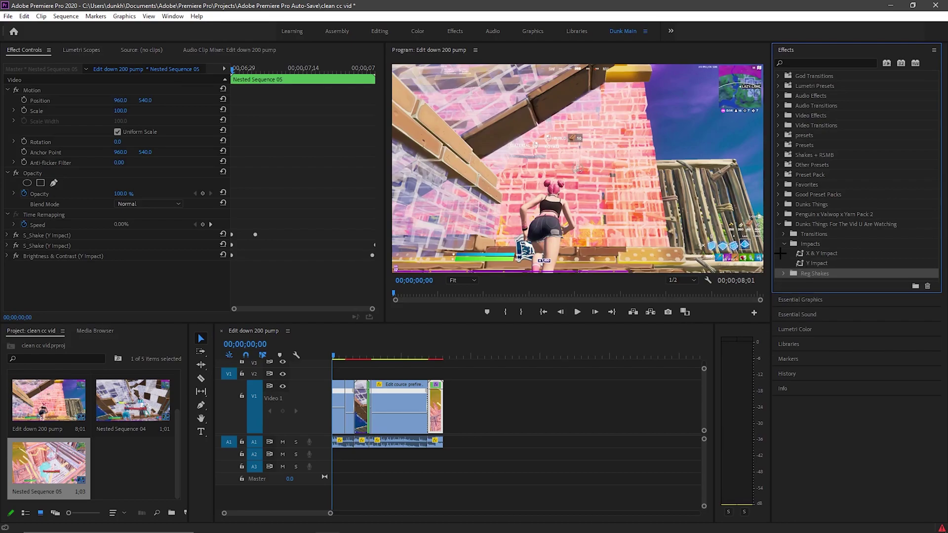
{"action": "left_click", "coordinate": [784, 244]}
{"action": "left_click", "coordinate": [498, 447]}
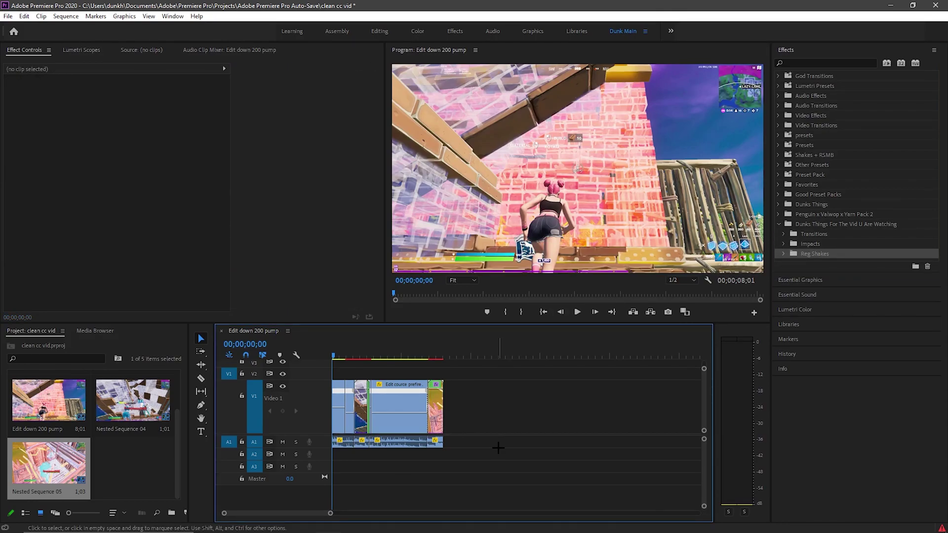
Step: Import the song YSB Eli (No Luv) from the Songs folder in Videos > Montage Things
{"action": "right_click", "coordinate": [163, 447]}
{"action": "left_click", "coordinate": [188, 337]}
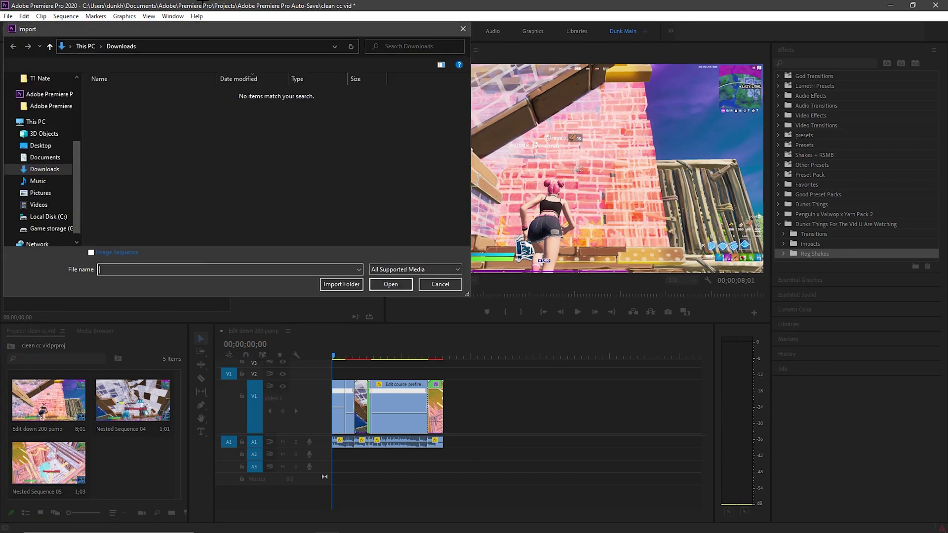
{"action": "left_click", "coordinate": [85, 46]}
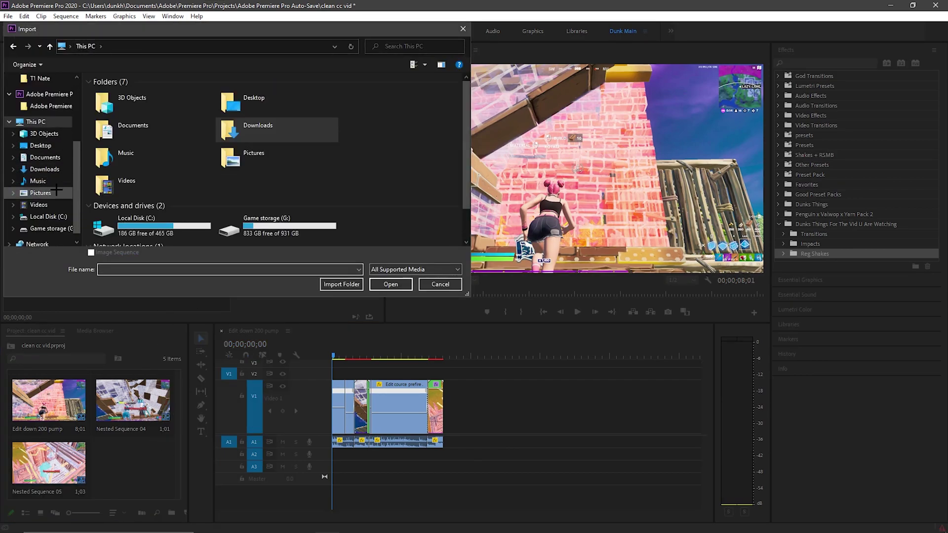
{"action": "left_click", "coordinate": [47, 204]}
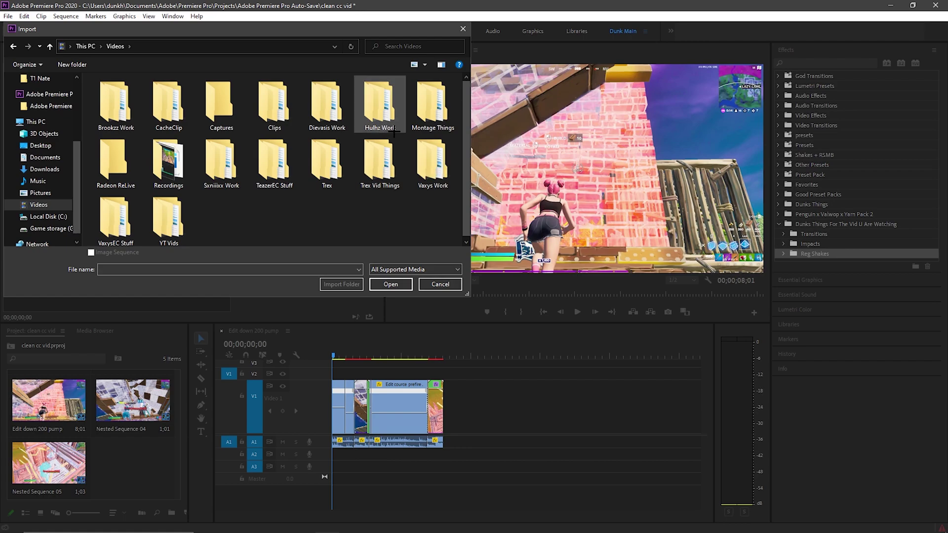
{"action": "double_click", "coordinate": [430, 104]}
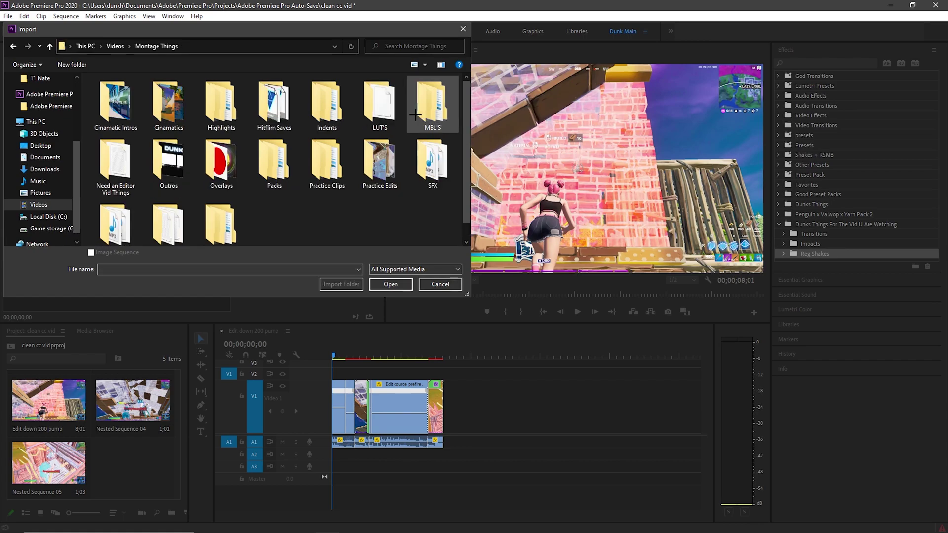
{"action": "scroll", "coordinate": [296, 188], "scroll_direction": "down", "scroll_amount": 1}
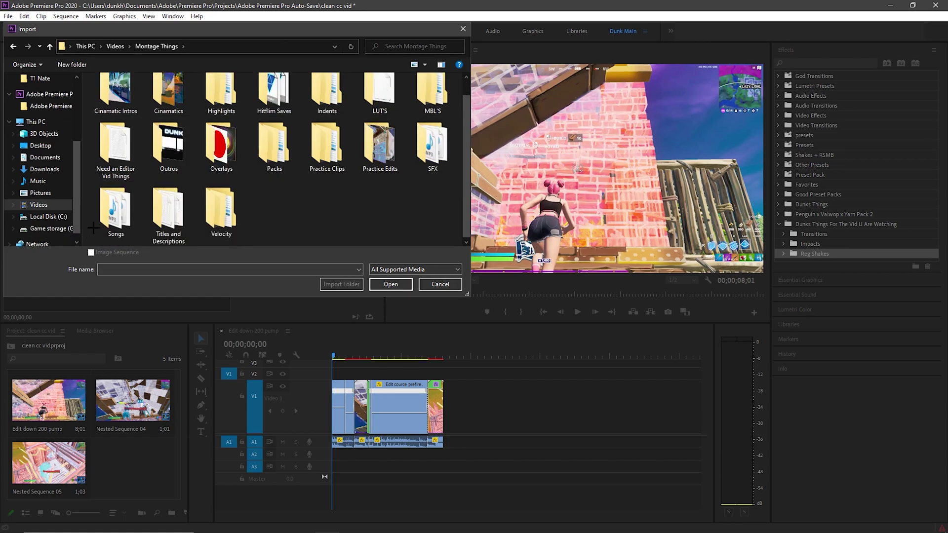
{"action": "double_click", "coordinate": [116, 211]}
{"action": "scroll", "coordinate": [174, 160], "scroll_direction": "down", "scroll_amount": 3}
{"action": "scroll", "coordinate": [174, 160], "scroll_direction": "down", "scroll_amount": 7}
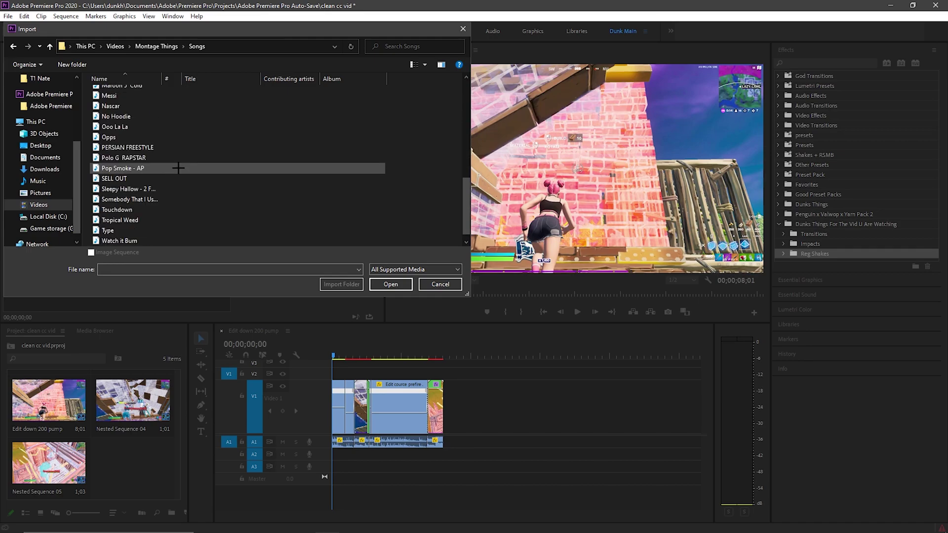
{"action": "scroll", "coordinate": [159, 201], "scroll_direction": "down", "scroll_amount": 1}
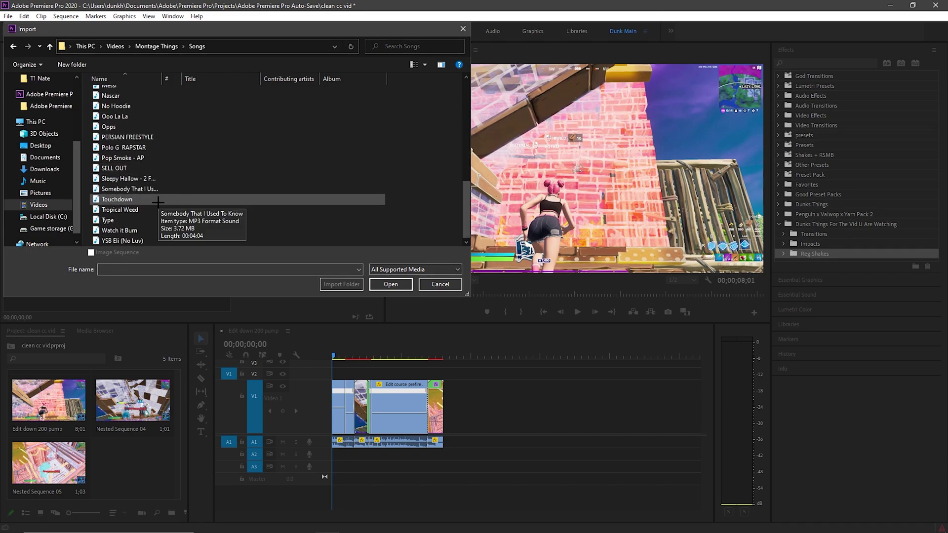
Step: Place YSB Eli (No Luv).mp3 on audio track A2 from the sequence start, set its level to -8 dB, and play it back
{"action": "mouse_move", "coordinate": [115, 477]}
{"action": "left_mouse_down"}
{"action": "mouse_move", "coordinate": [273, 469]}
{"action": "mouse_move", "coordinate": [355, 455]}
{"action": "mouse_move", "coordinate": [338, 455]}
{"action": "left_mouse_up"}
{"action": "left_click_drag", "start_coordinate": [333, 355], "coordinate": [426, 355]}
{"action": "left_click", "coordinate": [492, 454]}
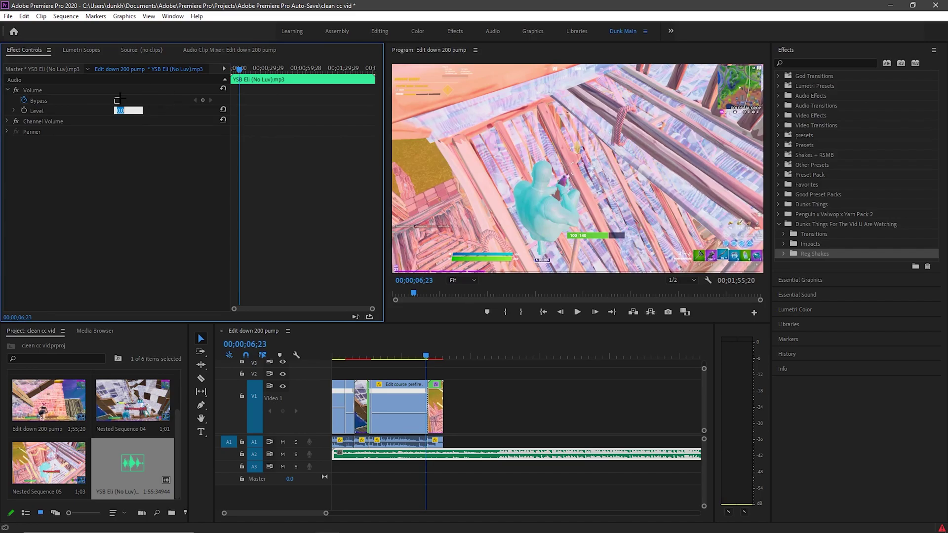
{"action": "type", "text": "-8"}
{"action": "key", "text": "Return"}
{"action": "key", "text": "space"}
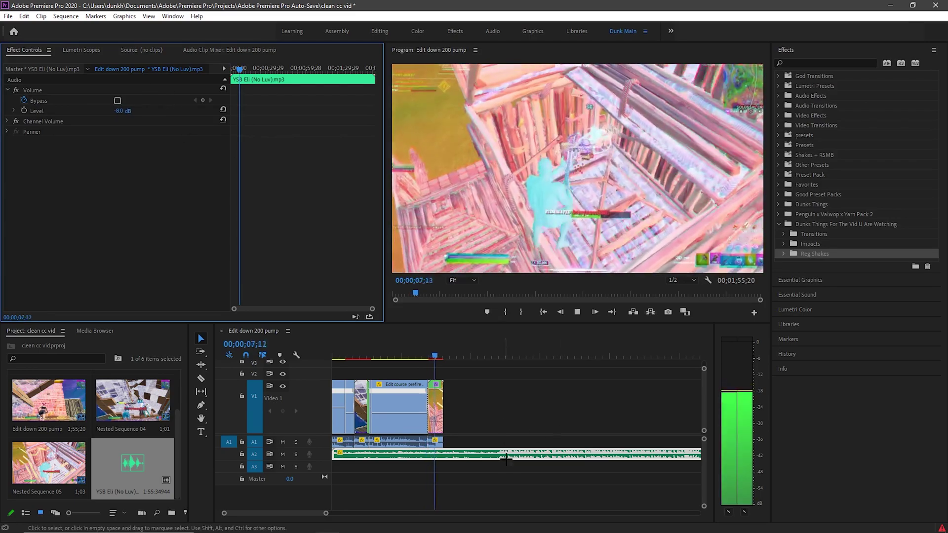
Step: Move the playhead to 00;00;25;11 and enlarge the audio tracks to show the song's waveform around its louder section
{"action": "left_click", "coordinate": [484, 353]}
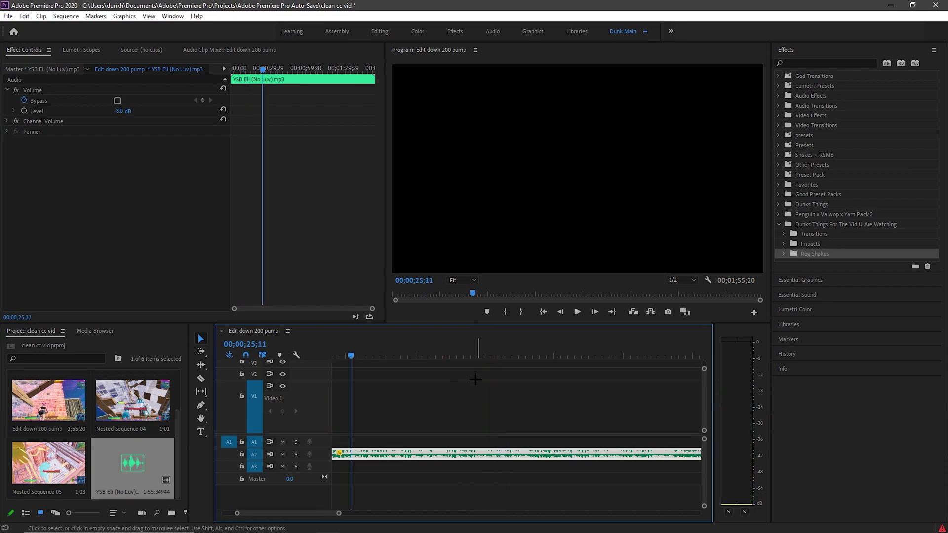
{"action": "left_click", "coordinate": [466, 387]}
{"action": "key", "text": "="}
{"action": "key", "text": "="}
{"action": "key", "text": "="}
{"action": "key", "text": "="}
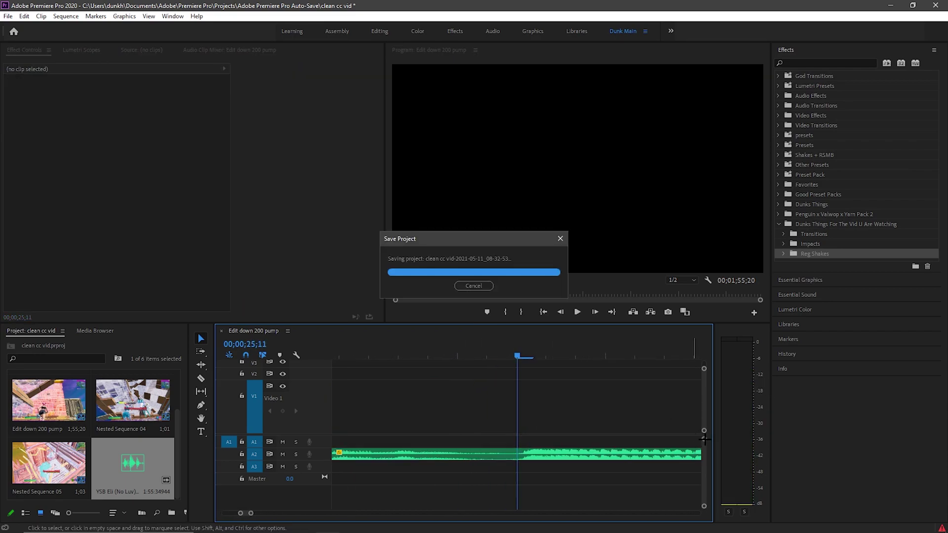
{"action": "mouse_move", "coordinate": [704, 440]}
{"action": "left_mouse_down"}
{"action": "mouse_move", "coordinate": [704, 463]}
{"action": "mouse_move", "coordinate": [701, 438]}
{"action": "left_mouse_up"}
{"action": "scroll", "coordinate": [695, 457], "scroll_direction": "down", "scroll_amount": 1}
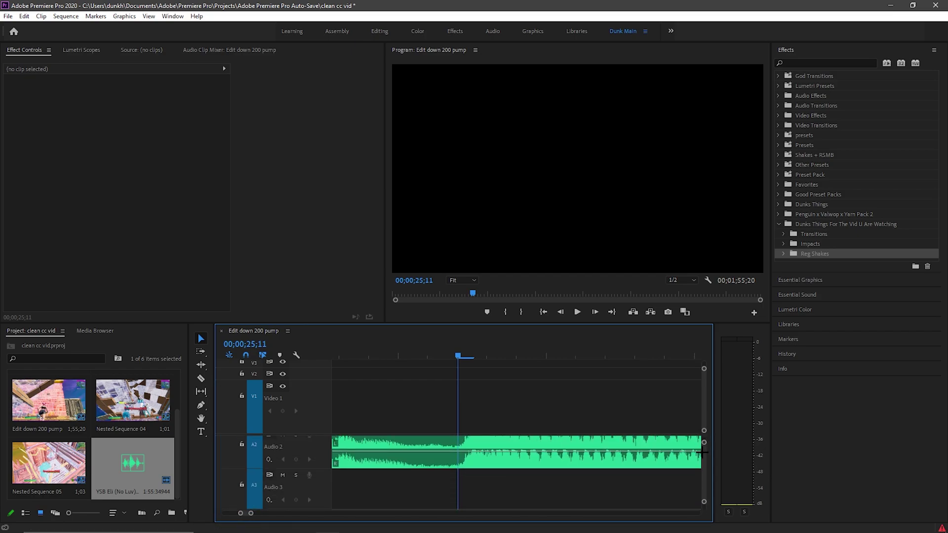
{"action": "scroll", "coordinate": [701, 450], "scroll_direction": "up", "scroll_amount": 2}
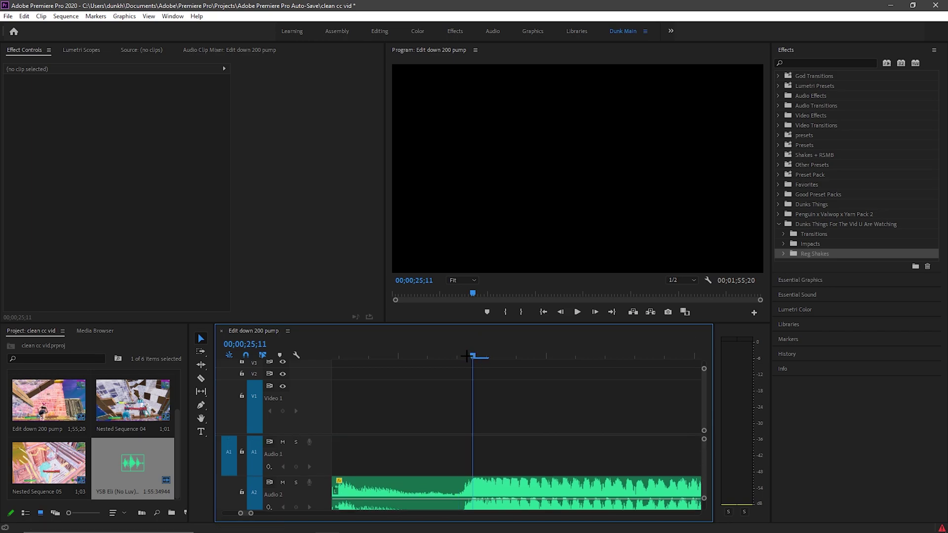
Step: Split the song on A2 at 00;00;25;11 with the Razor tool and play on from the cut
{"action": "left_click", "coordinate": [203, 376]}
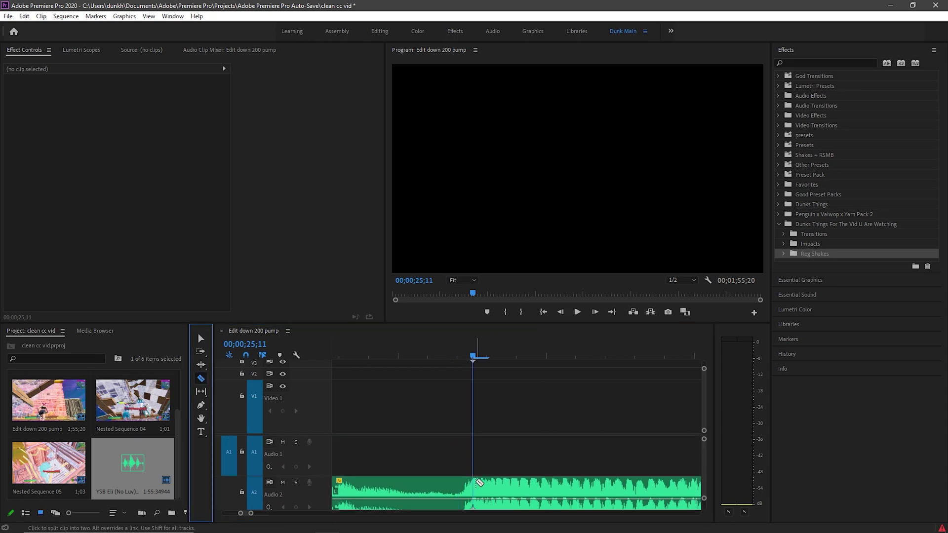
{"action": "left_click", "coordinate": [474, 482]}
{"action": "key", "text": "space"}
{"action": "key", "text": "minus"}
{"action": "key", "text": "minus"}
{"action": "key", "text": "minus"}
{"action": "key", "text": "minus"}
{"action": "key", "text": "minus"}
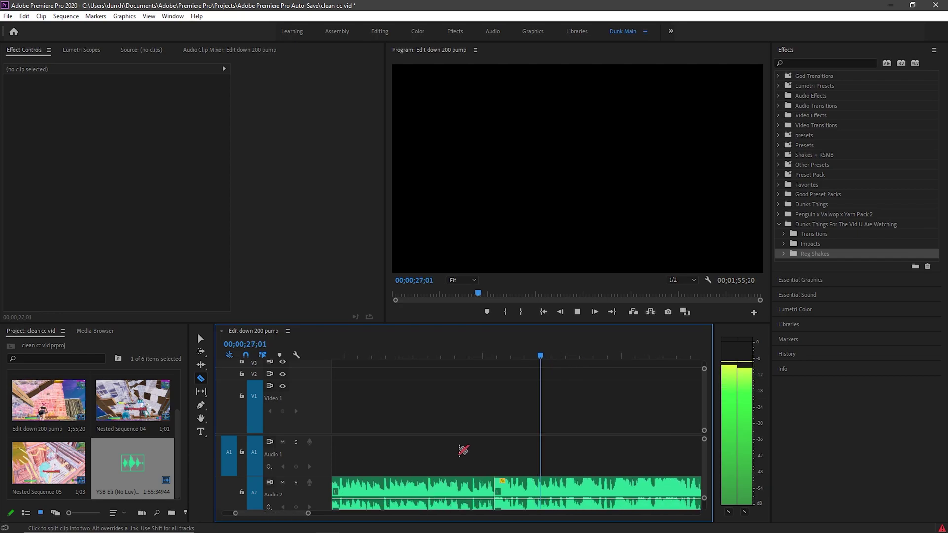
{"action": "key", "text": "space"}
{"action": "key", "text": "space"}
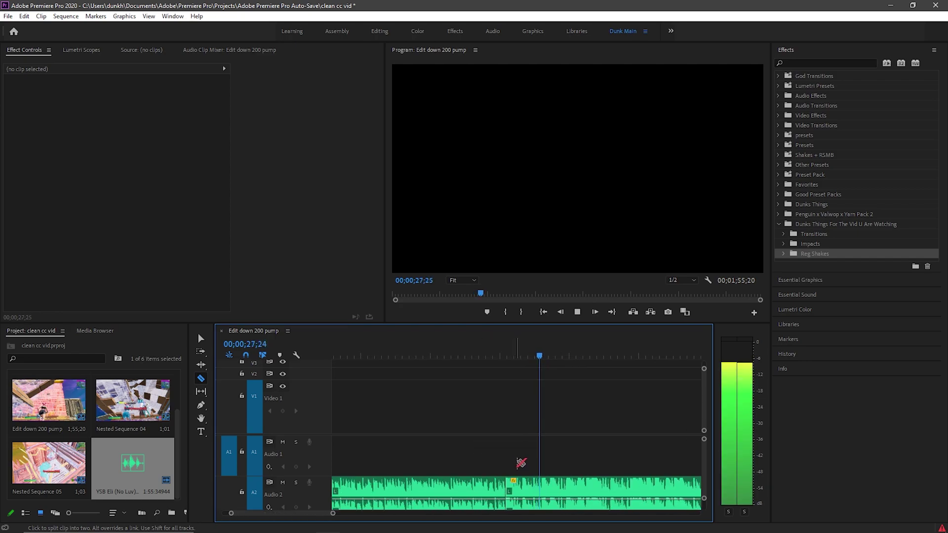
Step: Split the song on A2 at the beat at 00;00;28;17 and resume playback to find the next one
{"action": "key", "text": "equal"}
{"action": "key", "text": "equal"}
{"action": "key", "text": "equal"}
{"action": "key", "text": "equal"}
{"action": "key", "text": "equal"}
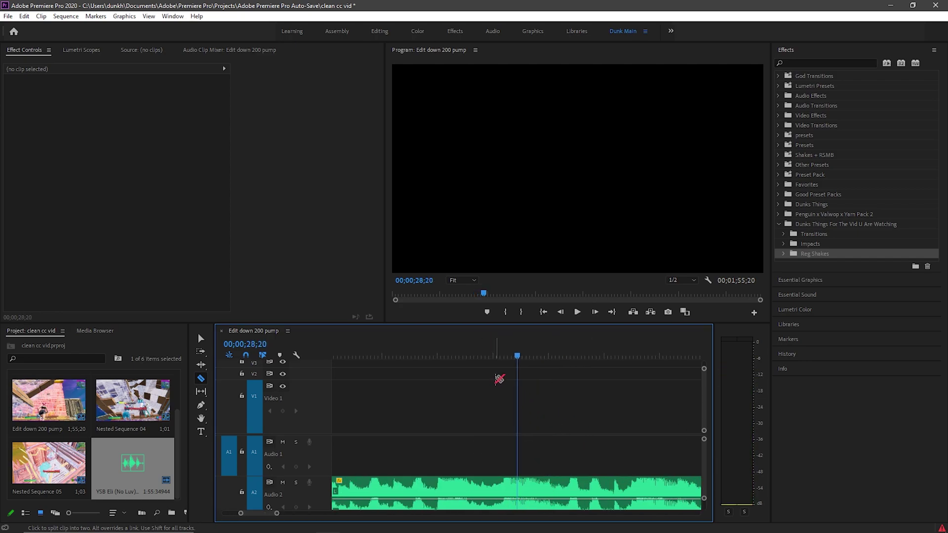
{"action": "left_click_drag", "start_coordinate": [504, 359], "coordinate": [462, 367]}
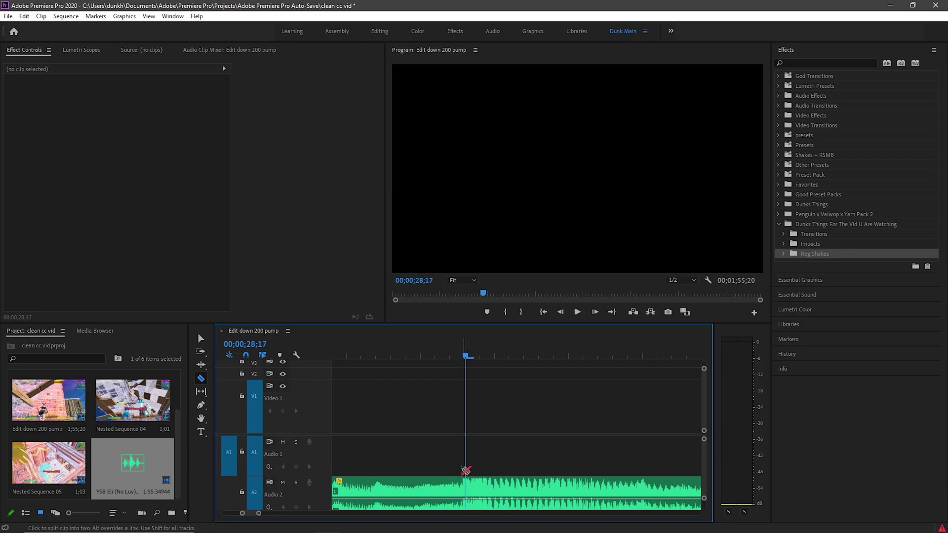
{"action": "key", "text": "minus"}
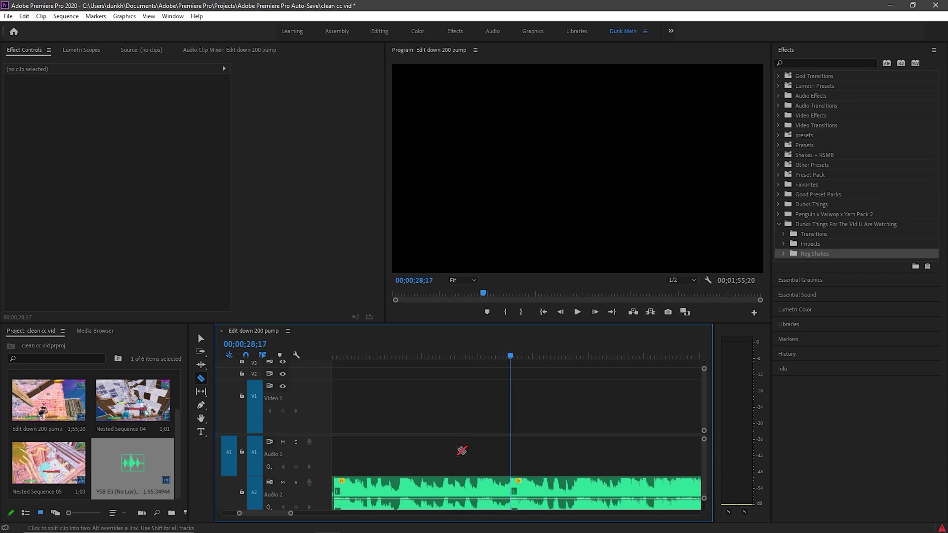
{"action": "key", "text": "space"}
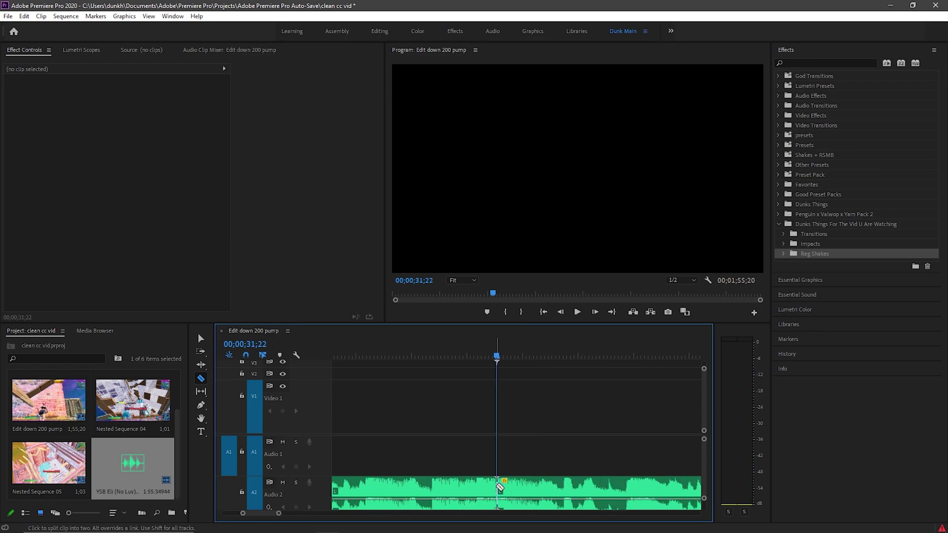
Step: Split the song on A2 at 00;00;31;22 and play on past the cut
{"action": "left_click", "coordinate": [497, 484]}
{"action": "key", "text": "space"}
{"action": "key", "text": "minus"}
{"action": "key", "text": "minus"}
{"action": "key", "text": "space"}
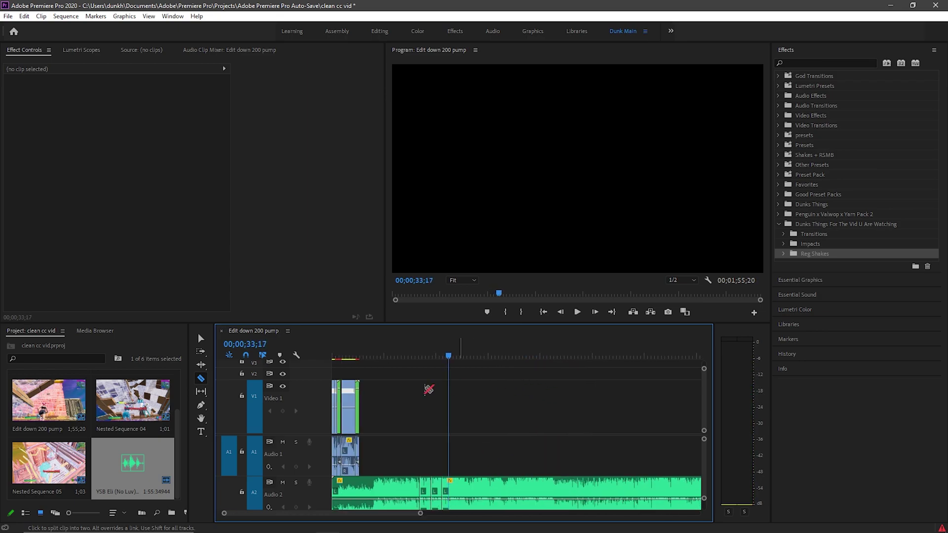
Step: Remove the song's intro, shift the remaining pieces to the sequence start, and reduce the audio tracks' height
{"action": "left_click", "coordinate": [200, 339]}
{"action": "scroll", "coordinate": [703, 495], "scroll_direction": "down", "scroll_amount": 3}
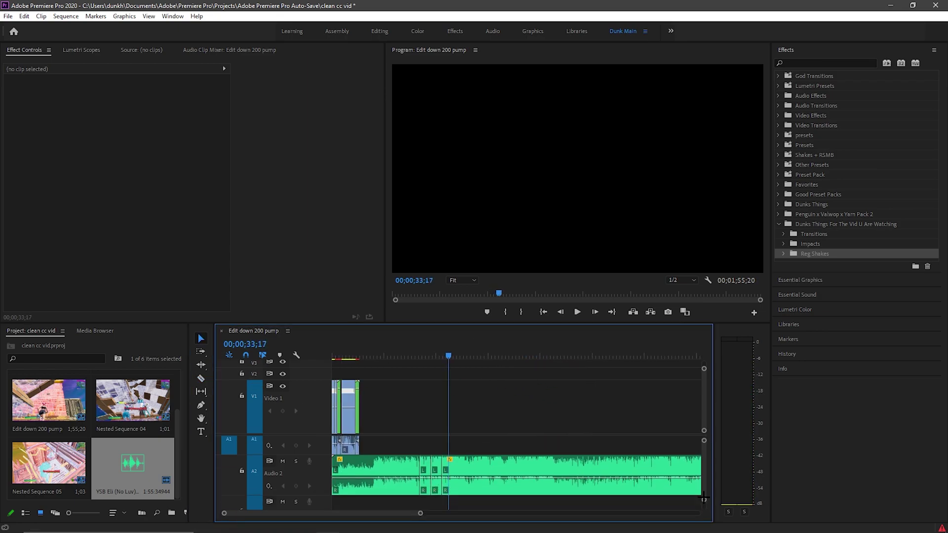
{"action": "mouse_move", "coordinate": [704, 442]}
{"action": "left_mouse_down"}
{"action": "mouse_move", "coordinate": [704, 453]}
{"action": "mouse_move", "coordinate": [703, 436]}
{"action": "left_mouse_up"}
{"action": "key", "text": "Home"}
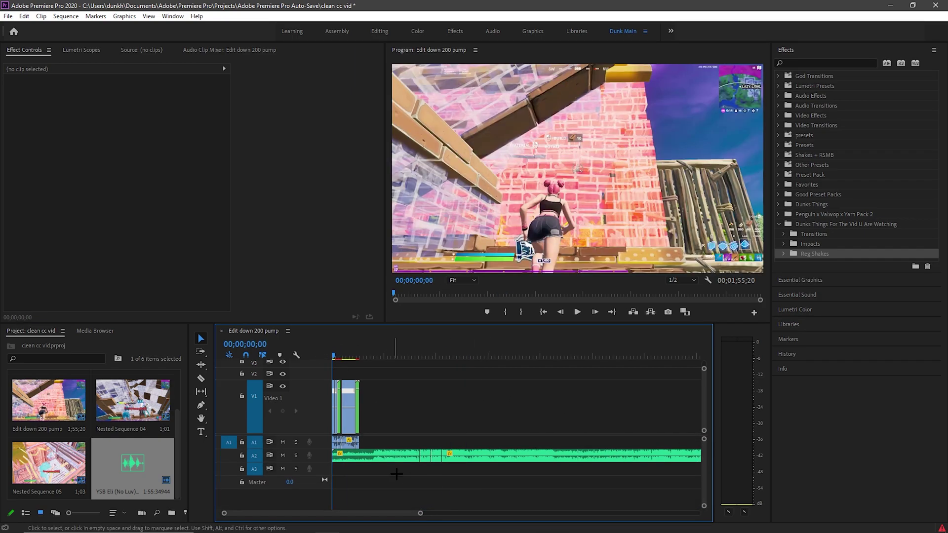
{"action": "left_click_drag", "start_coordinate": [474, 473], "coordinate": [408, 454]}
{"action": "mouse_move", "coordinate": [339, 455]}
{"action": "left_mouse_down"}
{"action": "mouse_move", "coordinate": [421, 454]}
{"action": "mouse_move", "coordinate": [338, 456]}
{"action": "left_mouse_up"}
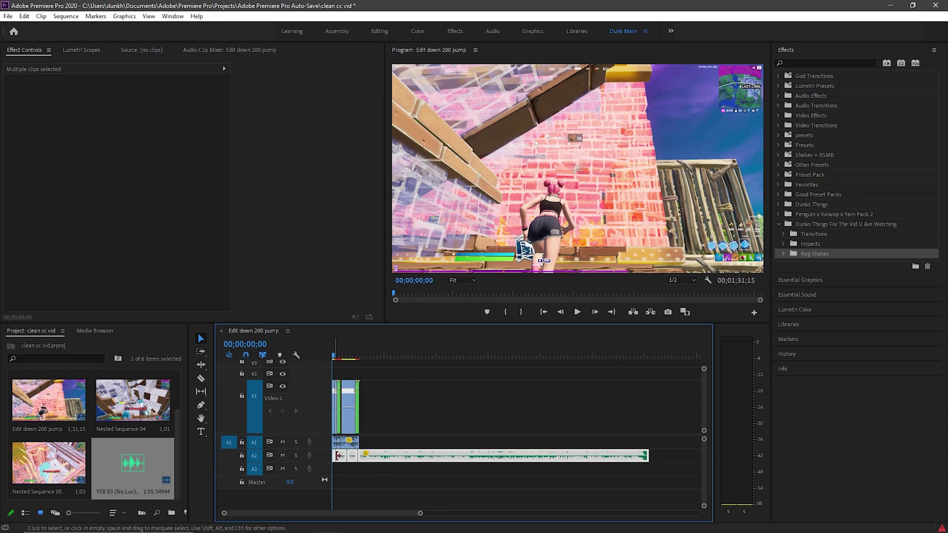
Step: Shift the song pieces so the first cut meets the start of Nested Sequence 04, and extend the first piece back to the sequence start
{"action": "left_click", "coordinate": [424, 420]}
{"action": "key", "text": "="}
{"action": "key", "text": "="}
{"action": "key", "text": "="}
{"action": "key", "text": "="}
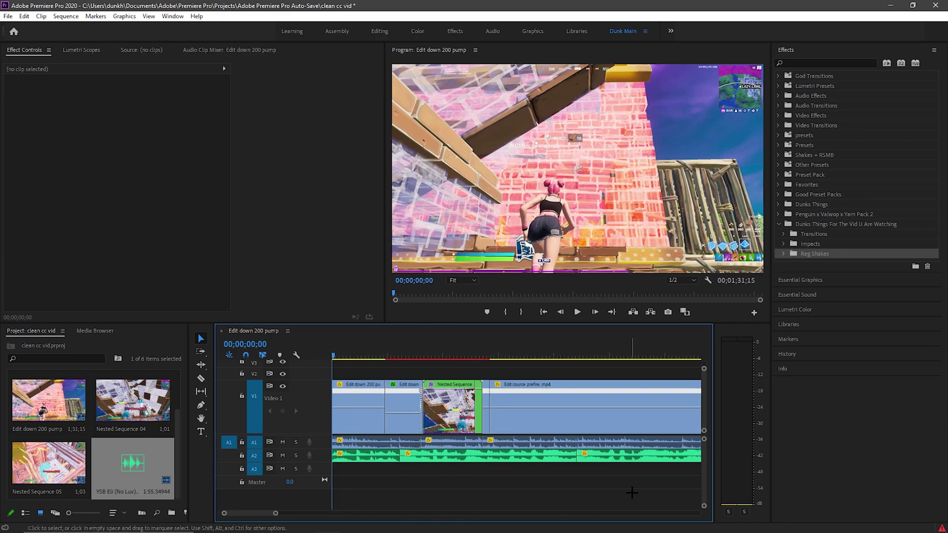
{"action": "scroll", "coordinate": [619, 489], "scroll_direction": "down", "scroll_amount": 6, "text": "alt"}
{"action": "left_click_drag", "start_coordinate": [563, 489], "coordinate": [335, 462]}
{"action": "scroll", "coordinate": [434, 464], "scroll_direction": "up", "scroll_amount": 4, "text": "alt"}
{"action": "mouse_move", "coordinate": [397, 463]}
{"action": "left_mouse_down"}
{"action": "mouse_move", "coordinate": [467, 456]}
{"action": "mouse_move", "coordinate": [411, 455]}
{"action": "left_mouse_up"}
{"action": "left_click_drag", "start_coordinate": [354, 453], "coordinate": [314, 449]}
{"action": "left_click", "coordinate": [409, 475]}
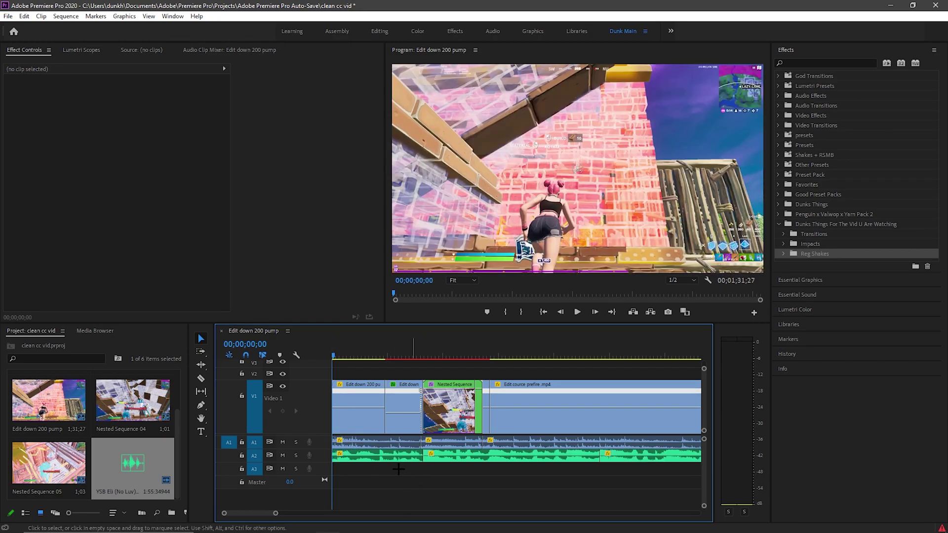
Step: Play the montage from the start to check how the first impact matches the song
{"action": "key", "text": "space"}
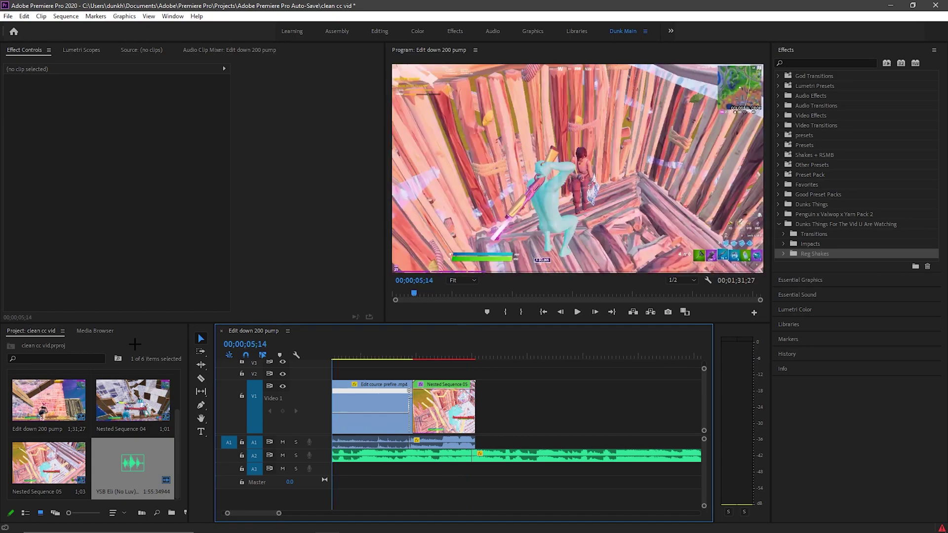
{"action": "left_click_drag", "start_coordinate": [133, 347], "coordinate": [395, 422]}
{"action": "key", "text": "space"}
Step: Set the volume level of the A1 audio under Nested Sequence 04 to -8 dB at the 00;00;02;11 keyframe and play it back
{"action": "left_click_drag", "start_coordinate": [441, 444], "coordinate": [154, 311]}
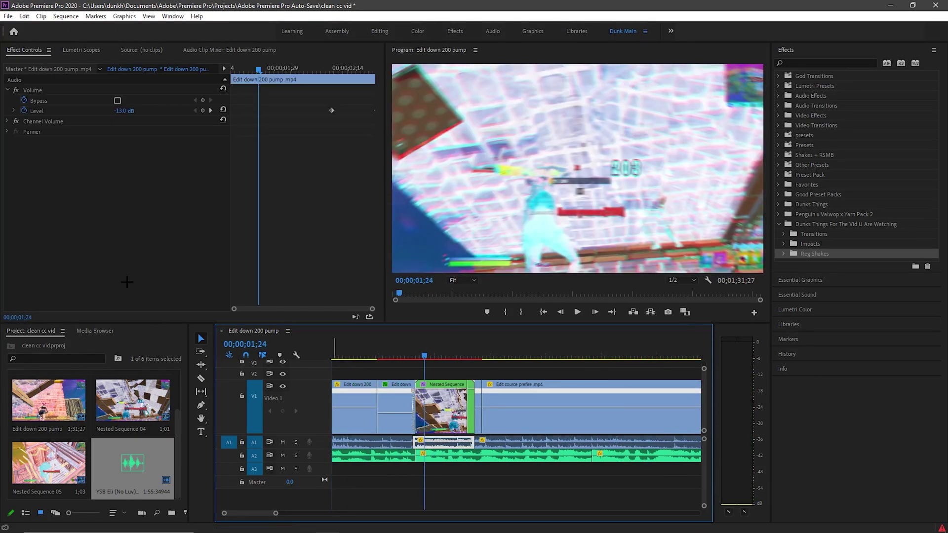
{"action": "left_click", "coordinate": [211, 110]}
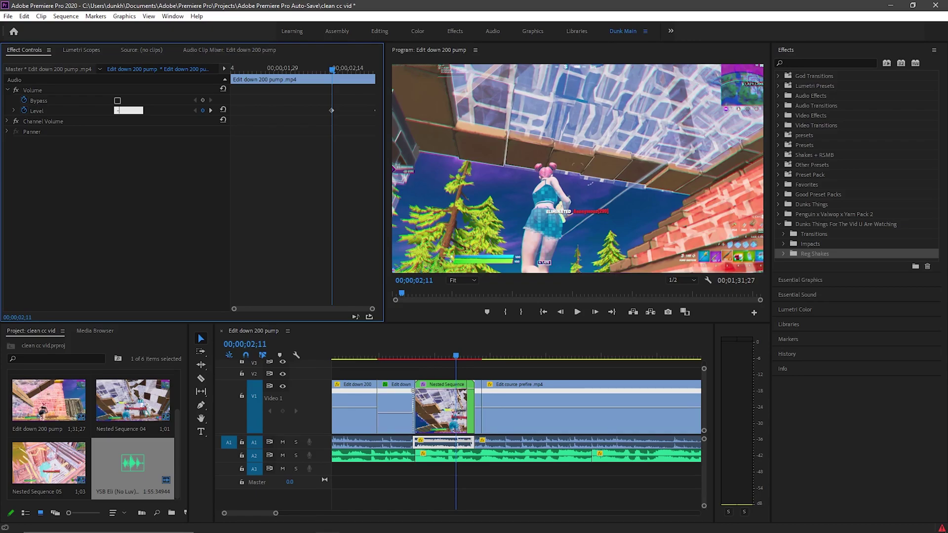
{"action": "left_click", "coordinate": [450, 352]}
{"action": "key", "text": "space"}
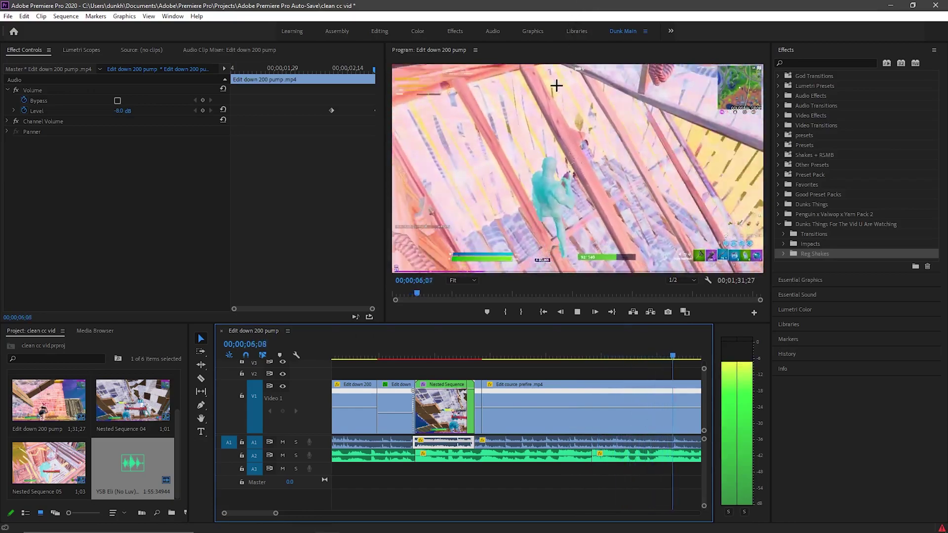
{"action": "key", "text": "space"}
Step: Move Nested Sequence 05 later to the song's next cut, keeping the Edit cource prefire clip joined to it and extending that clip's start back
{"action": "left_click", "coordinate": [491, 429]}
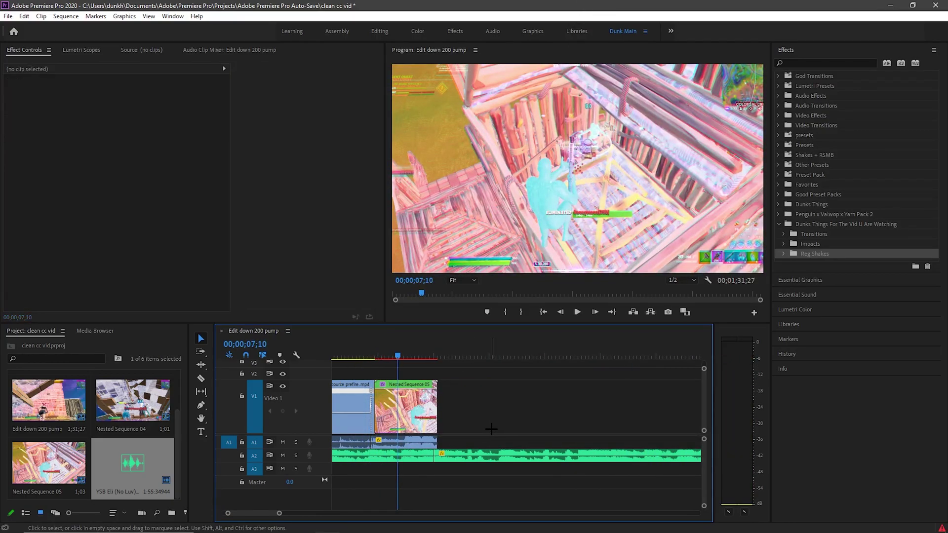
{"action": "key", "text": "minus"}
{"action": "key", "text": "minus"}
{"action": "mouse_move", "coordinate": [434, 357]}
{"action": "left_mouse_down"}
{"action": "mouse_move", "coordinate": [394, 358]}
{"action": "mouse_move", "coordinate": [431, 358]}
{"action": "left_mouse_up"}
{"action": "left_click_drag", "start_coordinate": [395, 378], "coordinate": [489, 444]}
{"action": "left_click", "coordinate": [481, 421]}
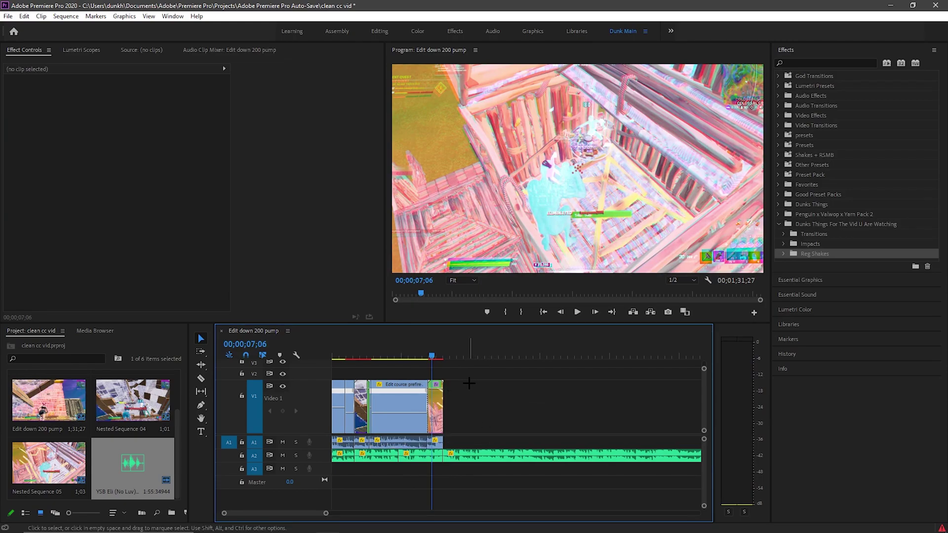
{"action": "left_click_drag", "start_coordinate": [411, 375], "coordinate": [370, 438]}
{"action": "left_click", "coordinate": [481, 429]}
{"action": "left_click_drag", "start_coordinate": [433, 390], "coordinate": [370, 444]}
{"action": "left_click_drag", "start_coordinate": [395, 387], "coordinate": [370, 389]}
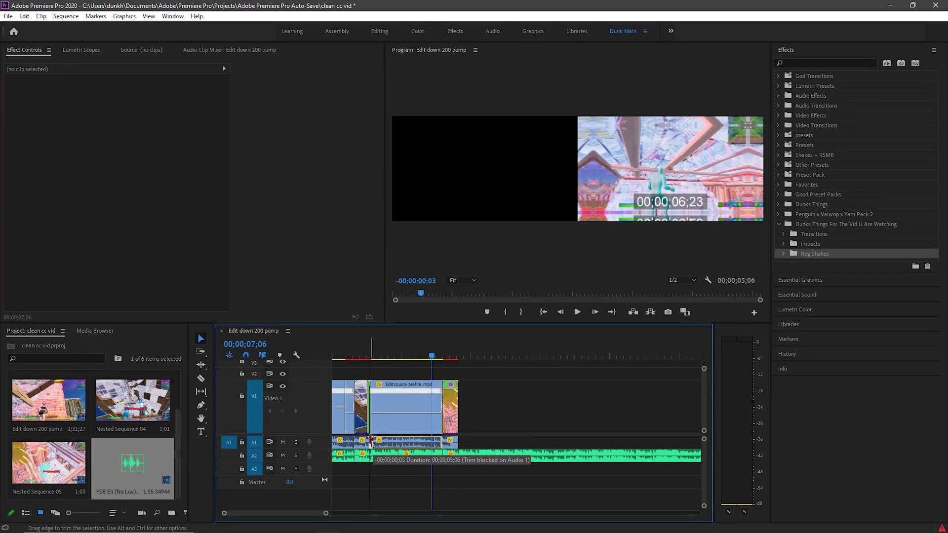
Step: Delete the short transition piece after Nested Sequence 04 and extend the Edit cource prefire clip back to 00;00;02;21 to close the gap
{"action": "left_click", "coordinate": [370, 355]}
{"action": "left_click_drag", "start_coordinate": [371, 342], "coordinate": [373, 347]}
{"action": "key", "text": "="}
{"action": "key", "text": "="}
{"action": "key", "text": "="}
{"action": "key", "text": "="}
{"action": "key", "text": "="}
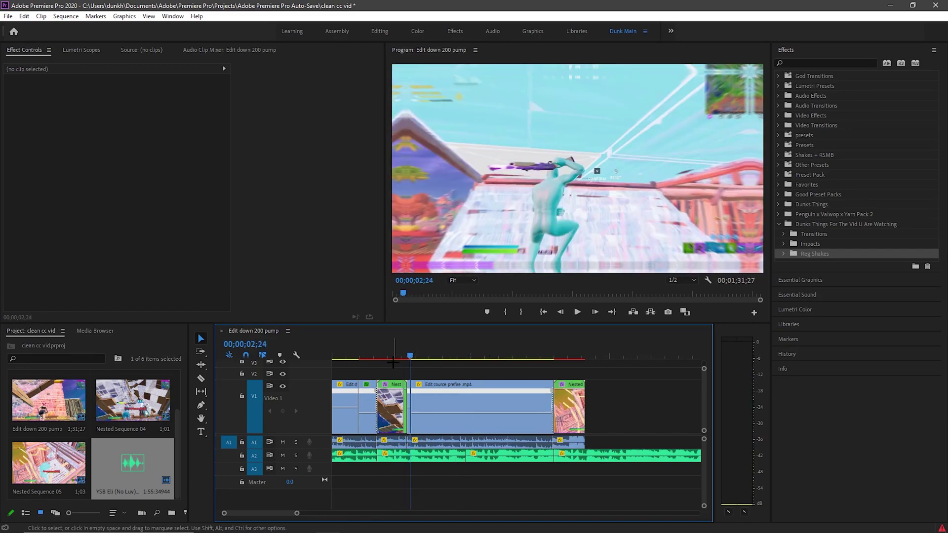
{"action": "left_click", "coordinate": [516, 401]}
{"action": "key", "text": "Delete"}
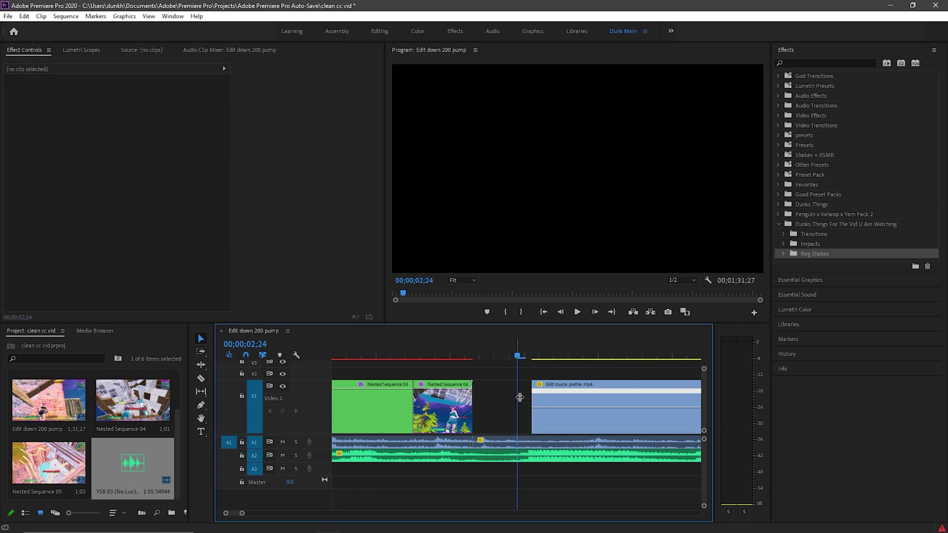
{"action": "left_click_drag", "start_coordinate": [528, 383], "coordinate": [473, 384]}
Step: Split the Edit cource prefire clip at 00;00;02;25, apply the Zoom In 1.1 transition preset to its short opening piece, and play it back
{"action": "left_click", "coordinate": [472, 352]}
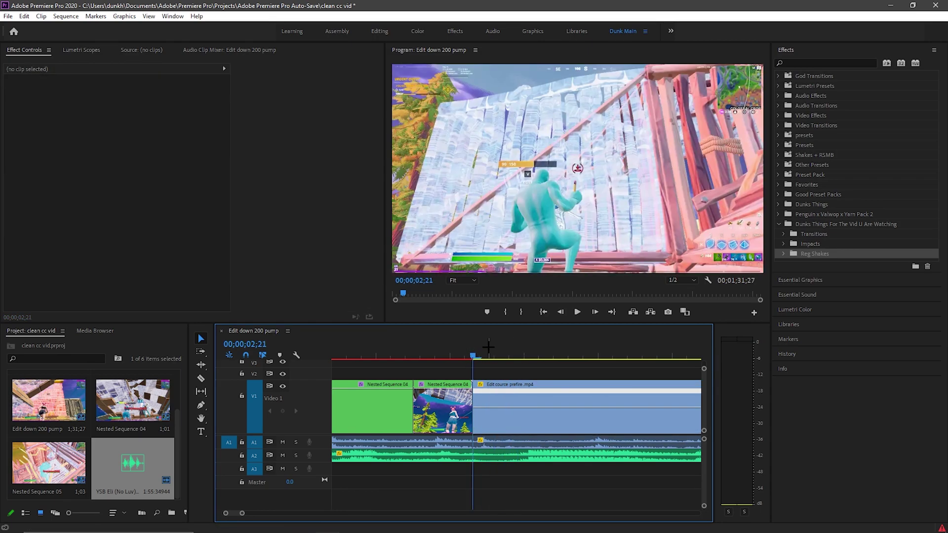
{"action": "key", "text": "shift+Right"}
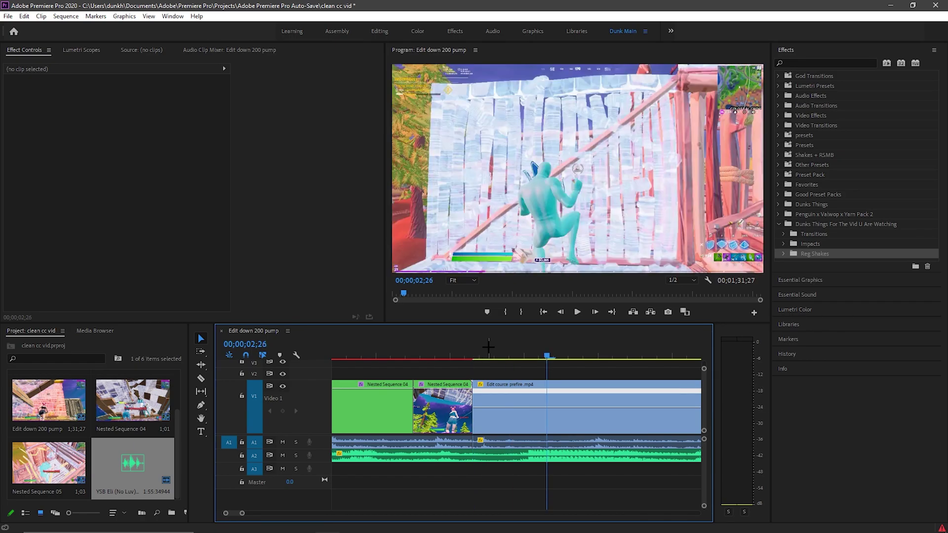
{"action": "key", "text": "Left"}
{"action": "left_click", "coordinate": [201, 378]}
{"action": "left_click", "coordinate": [531, 405]}
{"action": "left_click", "coordinate": [783, 234]}
{"action": "left_click_drag", "start_coordinate": [820, 254], "coordinate": [501, 406]}
{"action": "left_click", "coordinate": [201, 338]}
{"action": "key", "text": "space"}
{"action": "key", "text": "space"}
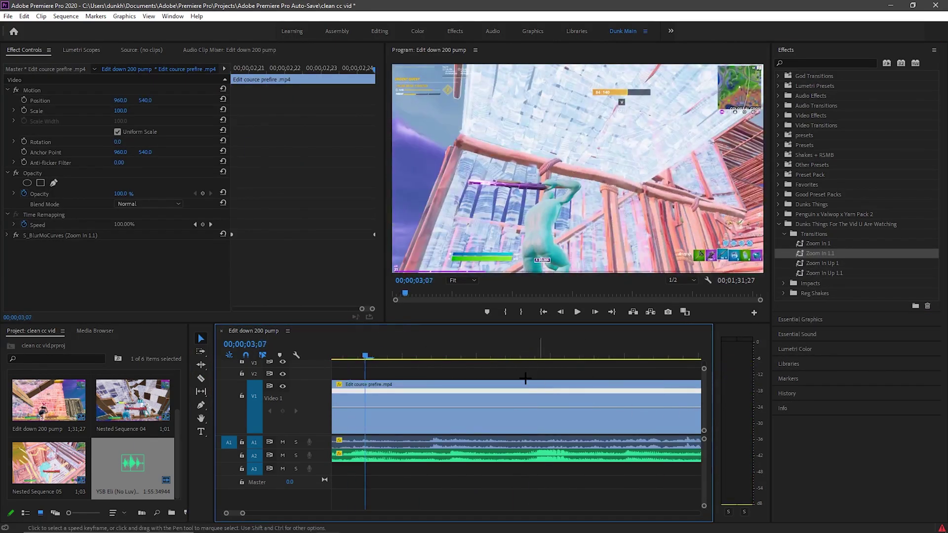
Step: Scrub through the first impact and the start of Nested Sequence 05 to check their alignment with the song's cuts
{"action": "left_click", "coordinate": [504, 371]}
{"action": "scroll", "coordinate": [505, 371], "scroll_direction": "down", "scroll_amount": 5}
{"action": "mouse_move", "coordinate": [371, 349]}
{"action": "left_mouse_down"}
{"action": "mouse_move", "coordinate": [355, 348]}
{"action": "mouse_move", "coordinate": [380, 348]}
{"action": "left_mouse_up"}
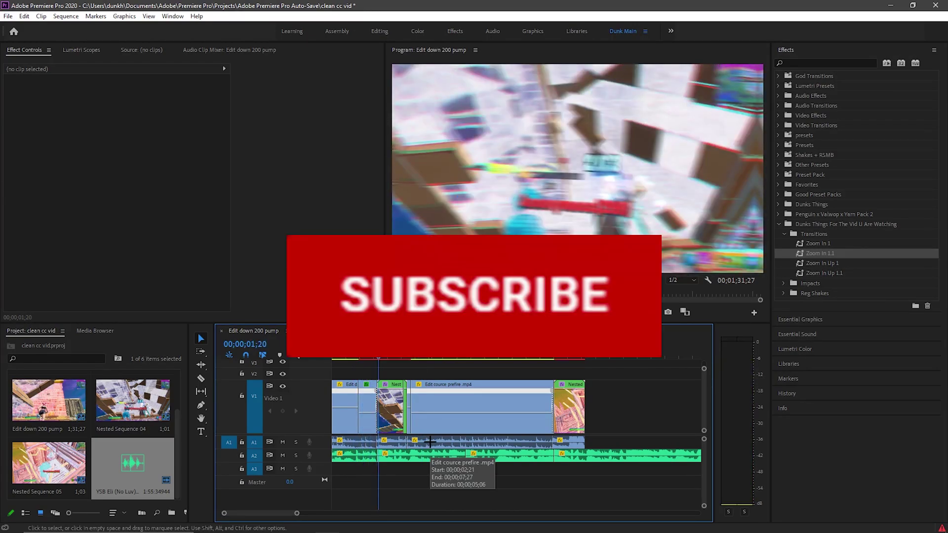
{"action": "left_click_drag", "start_coordinate": [378, 350], "coordinate": [564, 376]}
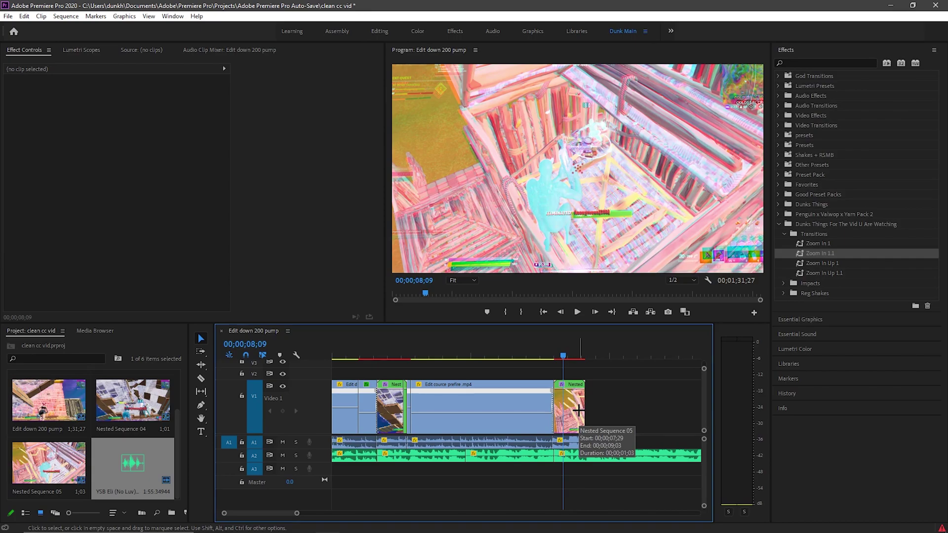
{"action": "mouse_move", "coordinate": [559, 355]}
{"action": "left_mouse_down"}
{"action": "mouse_move", "coordinate": [502, 354]}
{"action": "mouse_move", "coordinate": [543, 356]}
{"action": "left_mouse_up"}
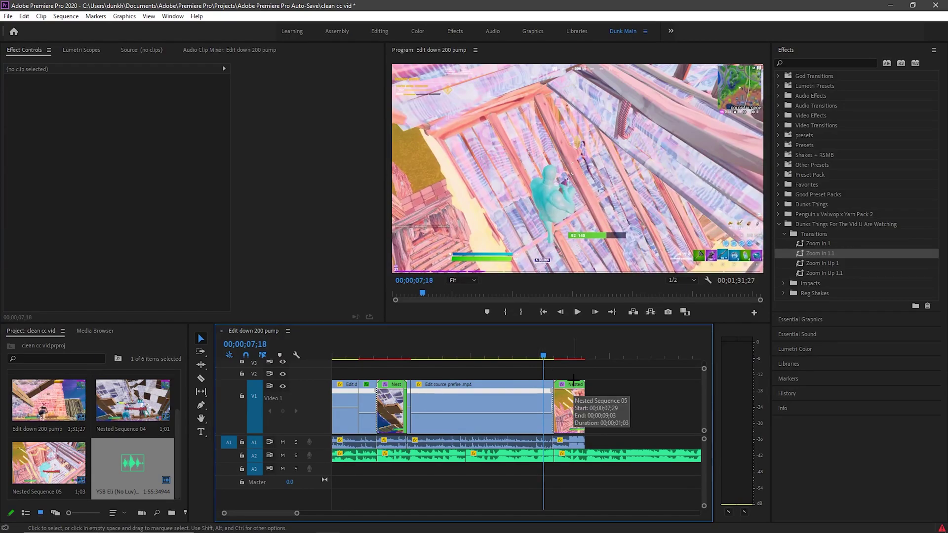
{"action": "mouse_move", "coordinate": [552, 356]}
{"action": "left_mouse_down"}
{"action": "mouse_move", "coordinate": [516, 356]}
{"action": "mouse_move", "coordinate": [556, 354]}
{"action": "left_mouse_up"}
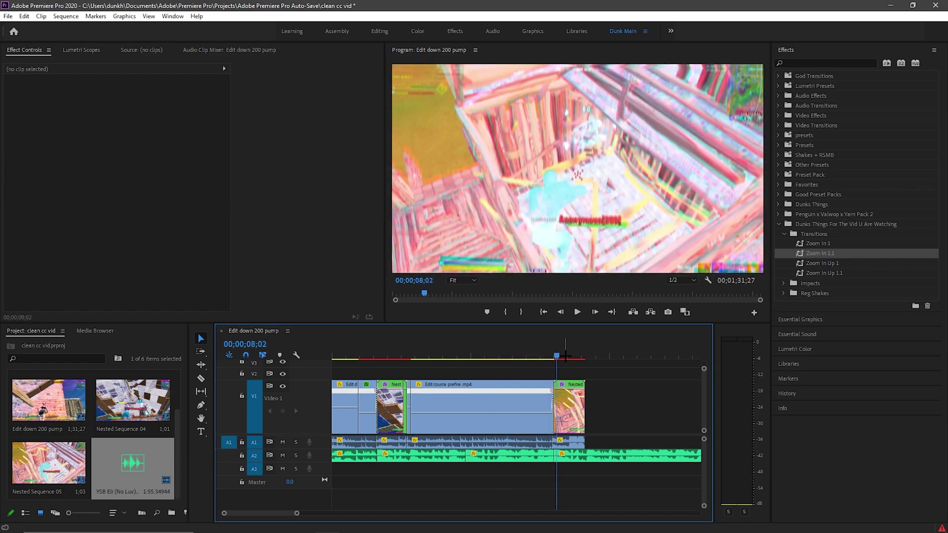